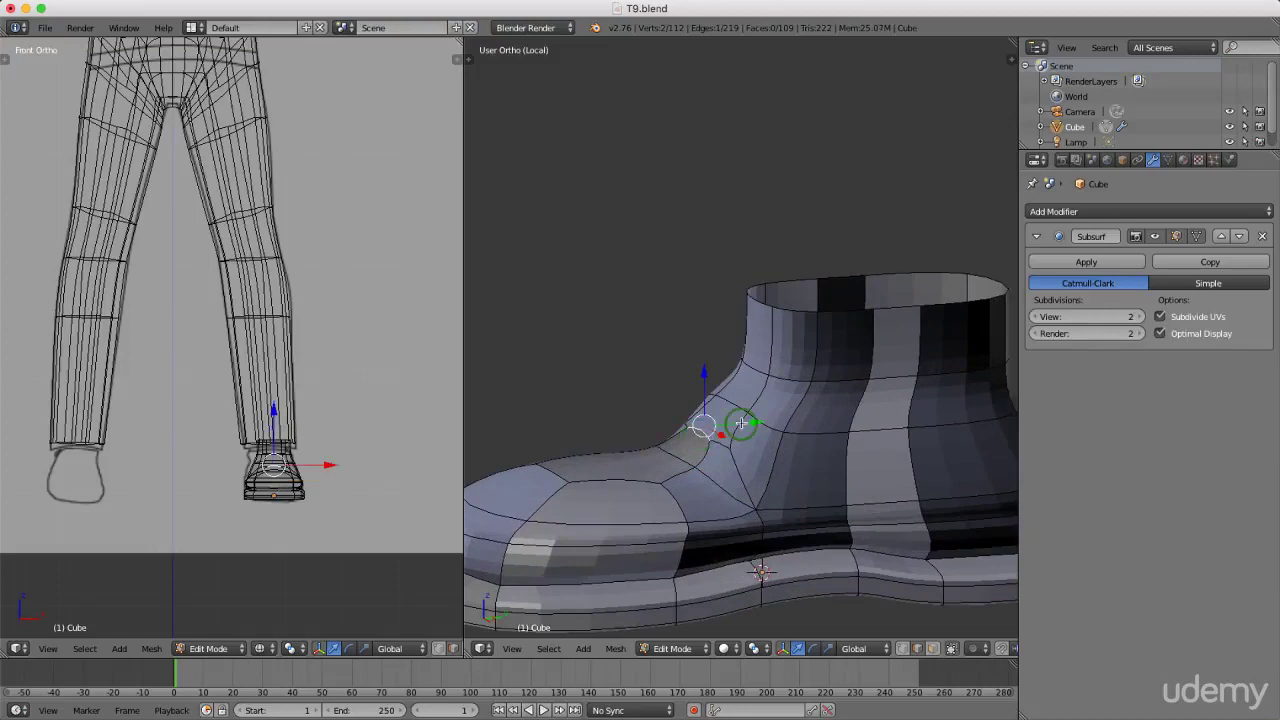
Select the whole shoe mesh and recalculate its normals to point outward.
click(757, 420)
middle_drag(757, 420, 782, 441)
key(a)
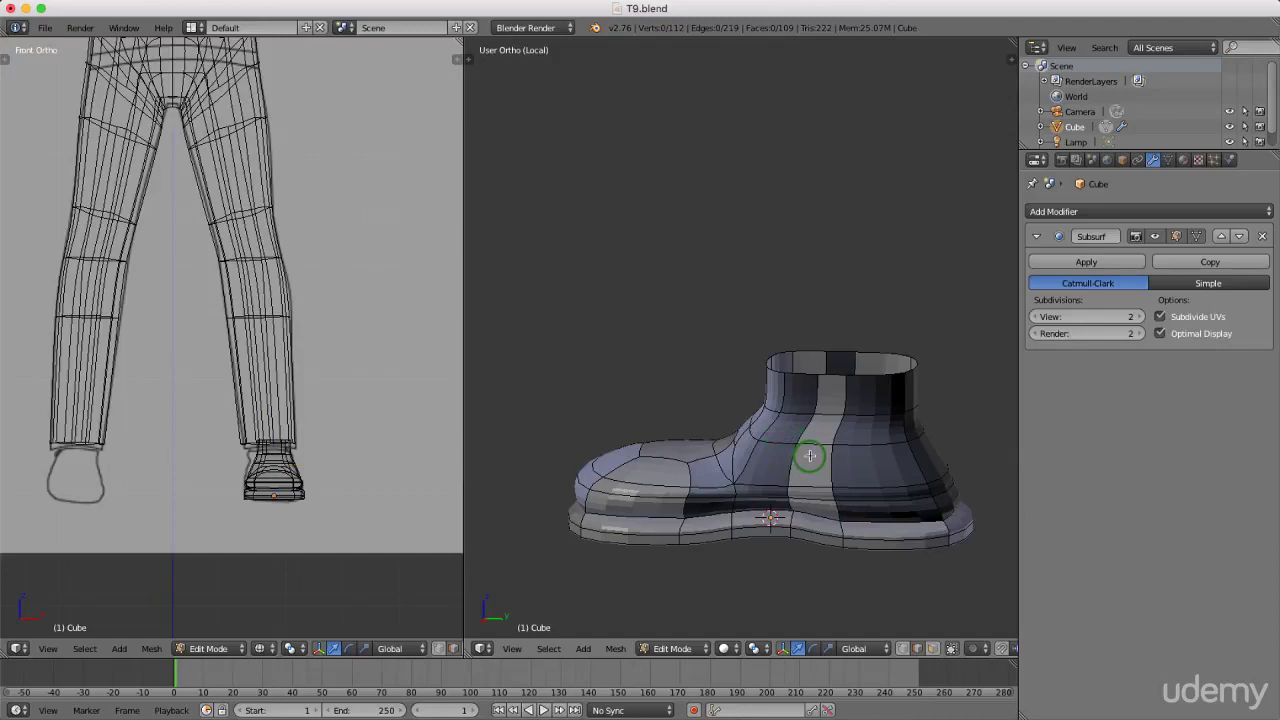
key(a)
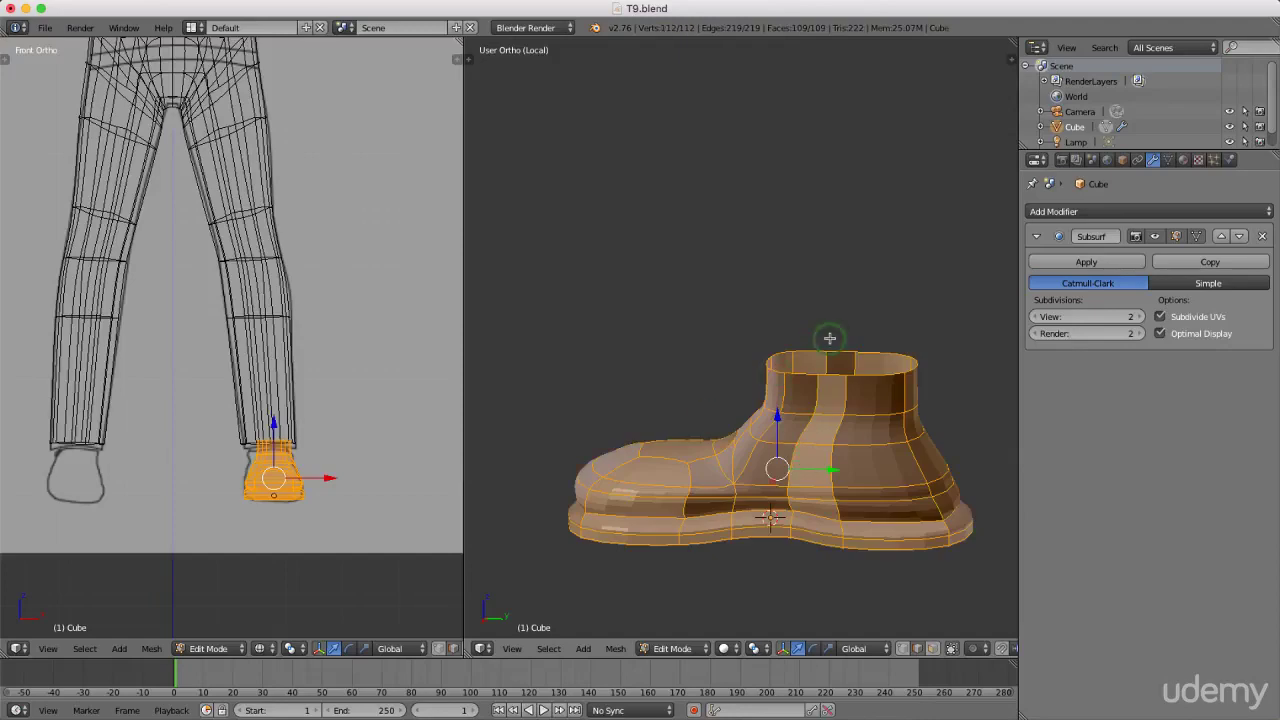
key(t)
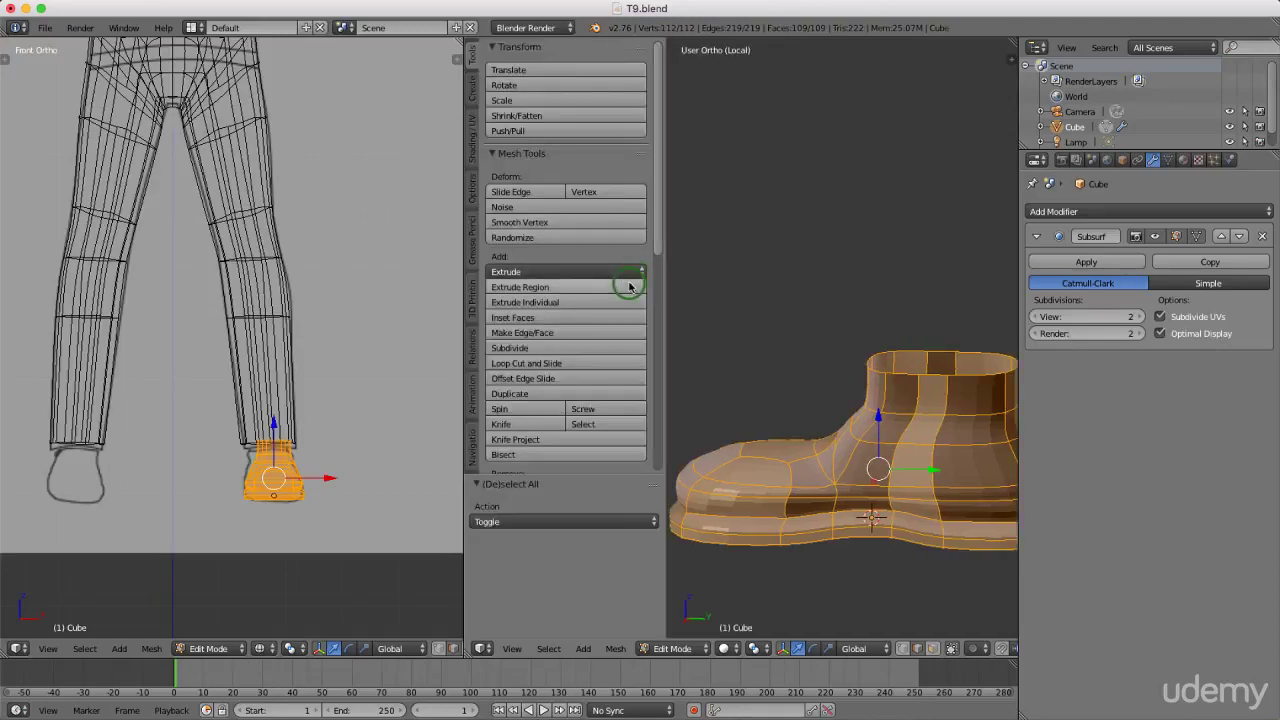
click(474, 139)
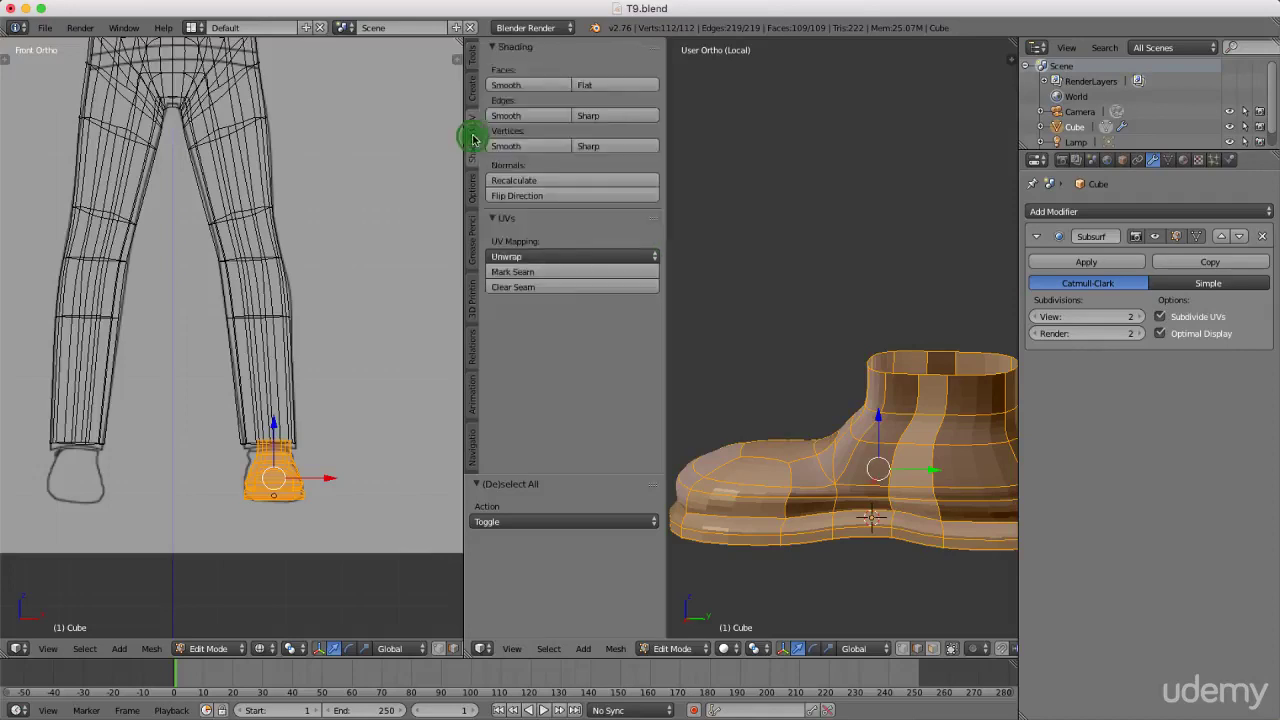
click(514, 181)
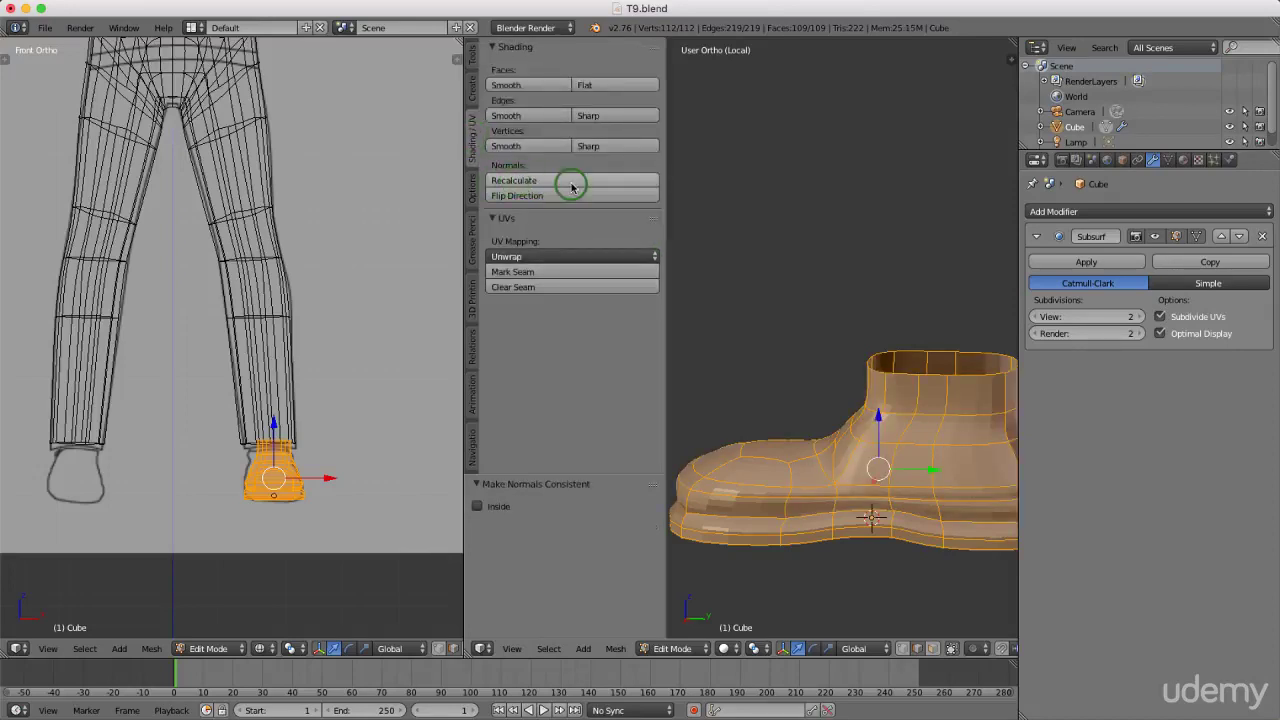
key(t)
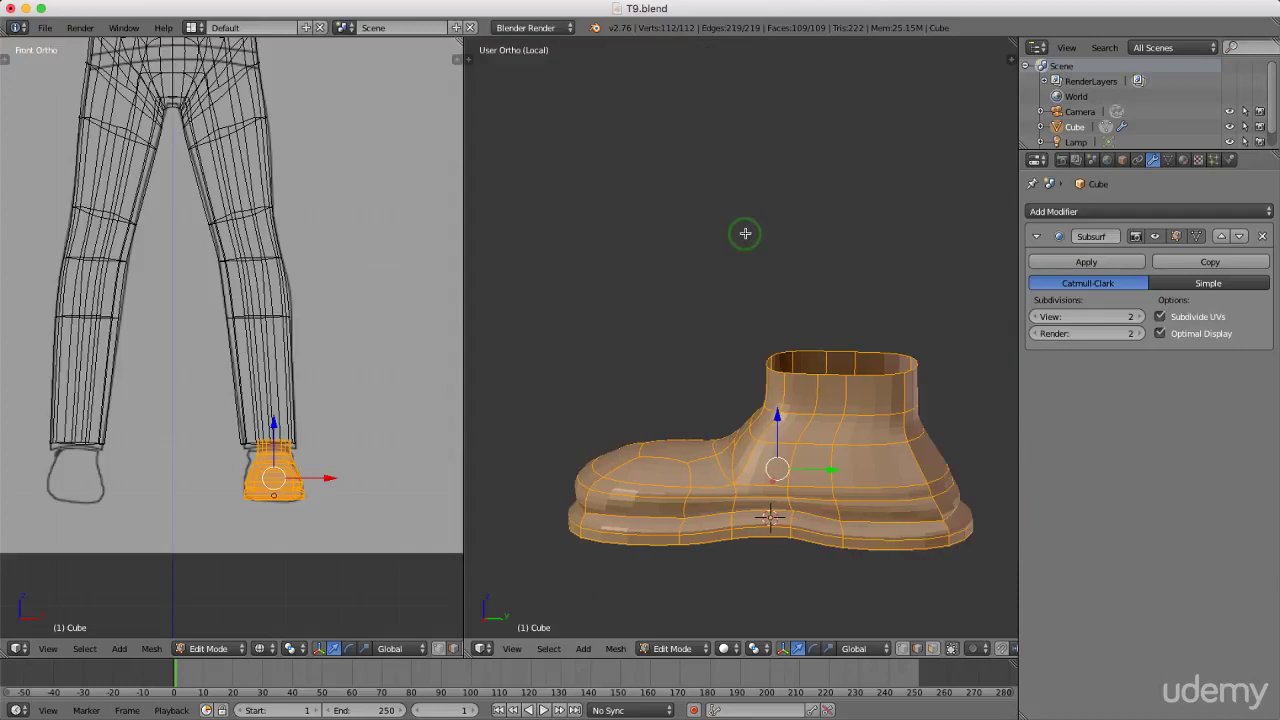
Switch to vertex selection and move rim vertices on the outer side of the shoe's ankle opening outward along X to round it.
middle_drag(720, 346, 831, 340)
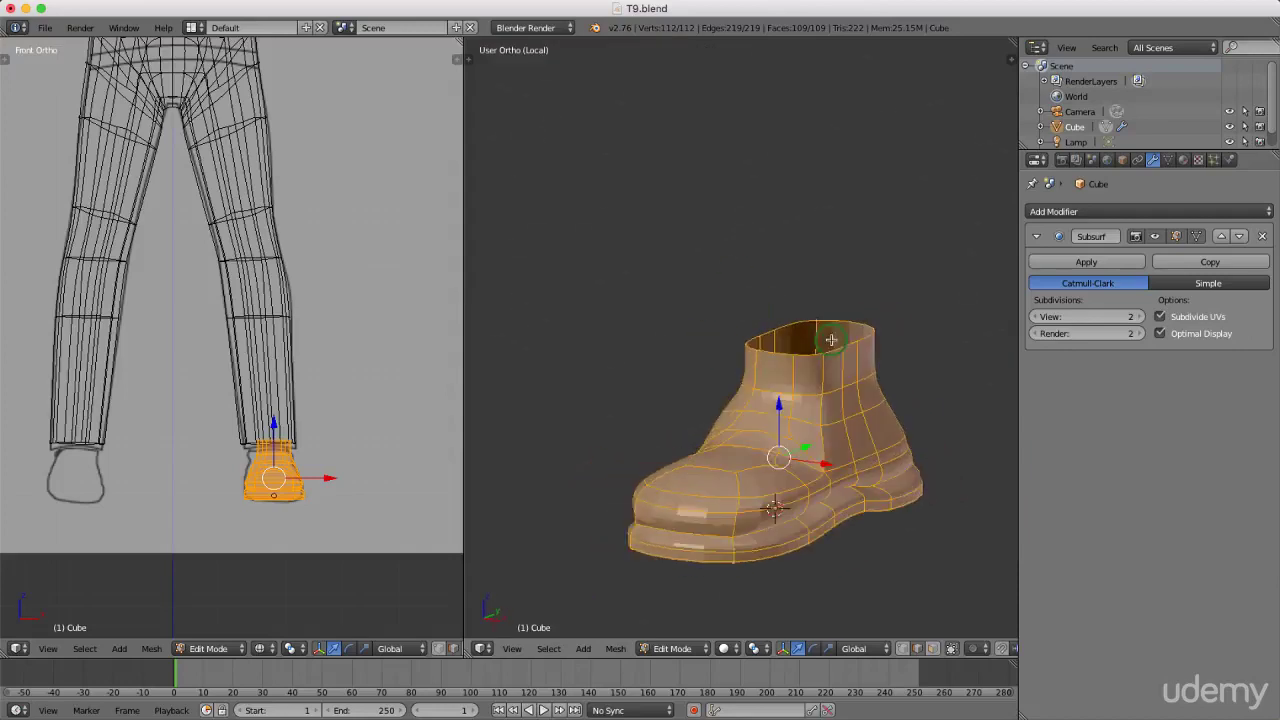
middle_drag(856, 399, 800, 337)
scroll(782, 362, up, 2)
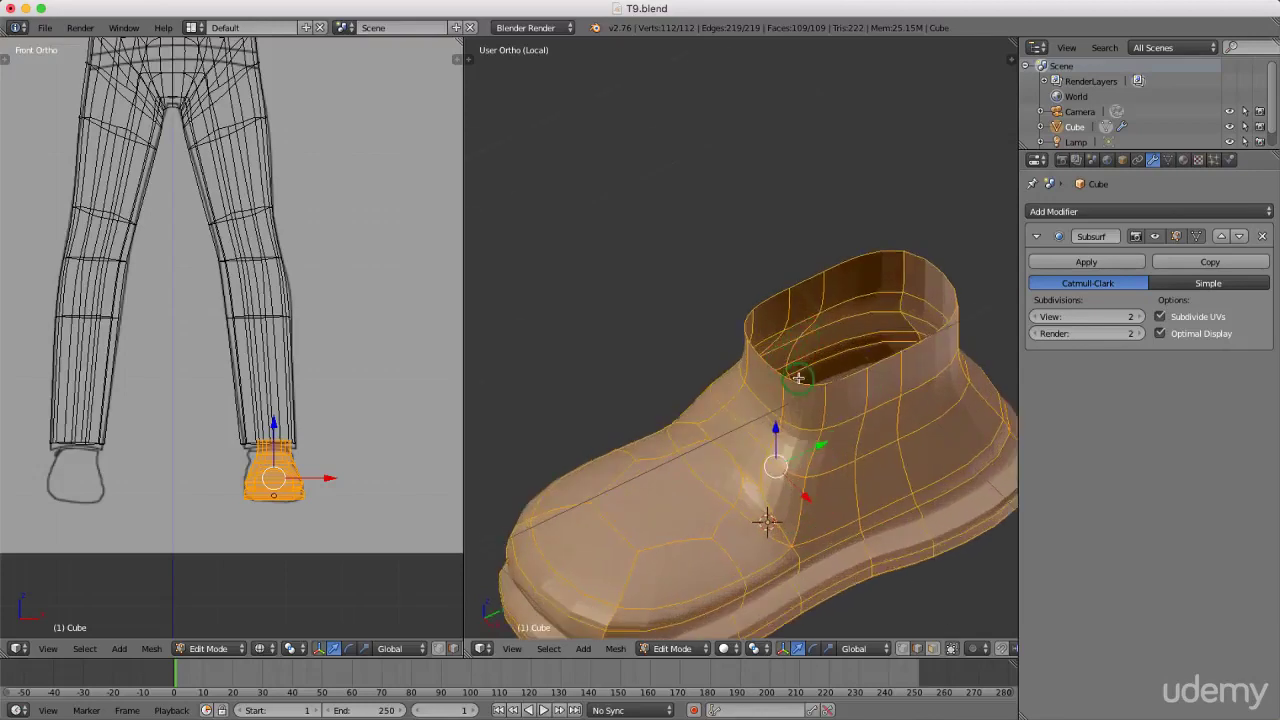
key(ctrl+Tab)
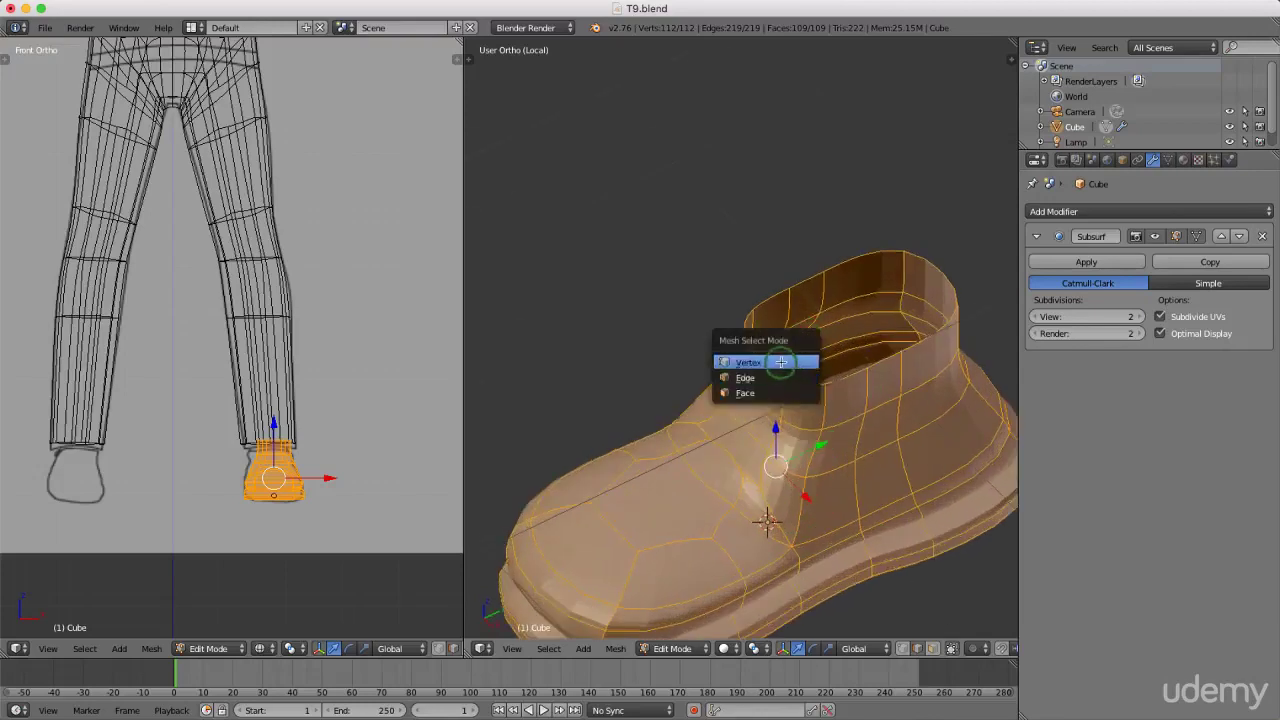
click(800, 378)
right_click(789, 377)
middle_drag(789, 377, 826, 354)
right_click(794, 363)
drag(826, 354, 840, 368)
right_click(871, 357)
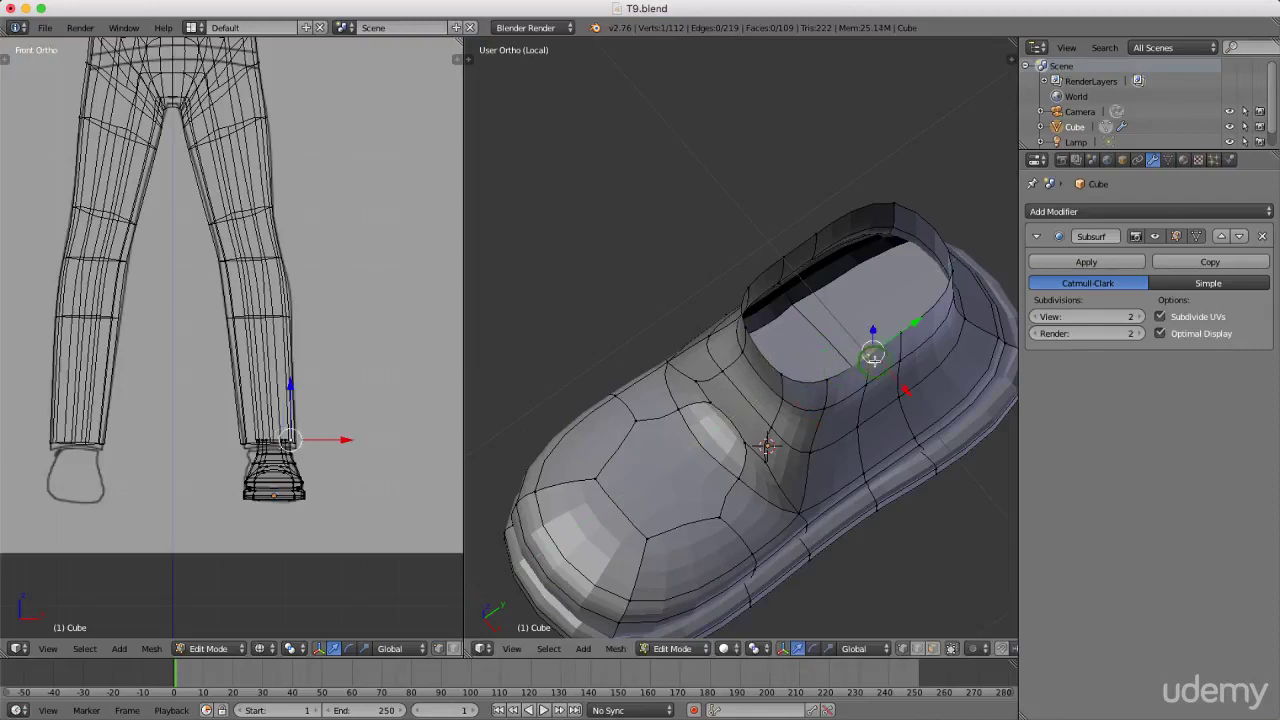
right_click(890, 340)
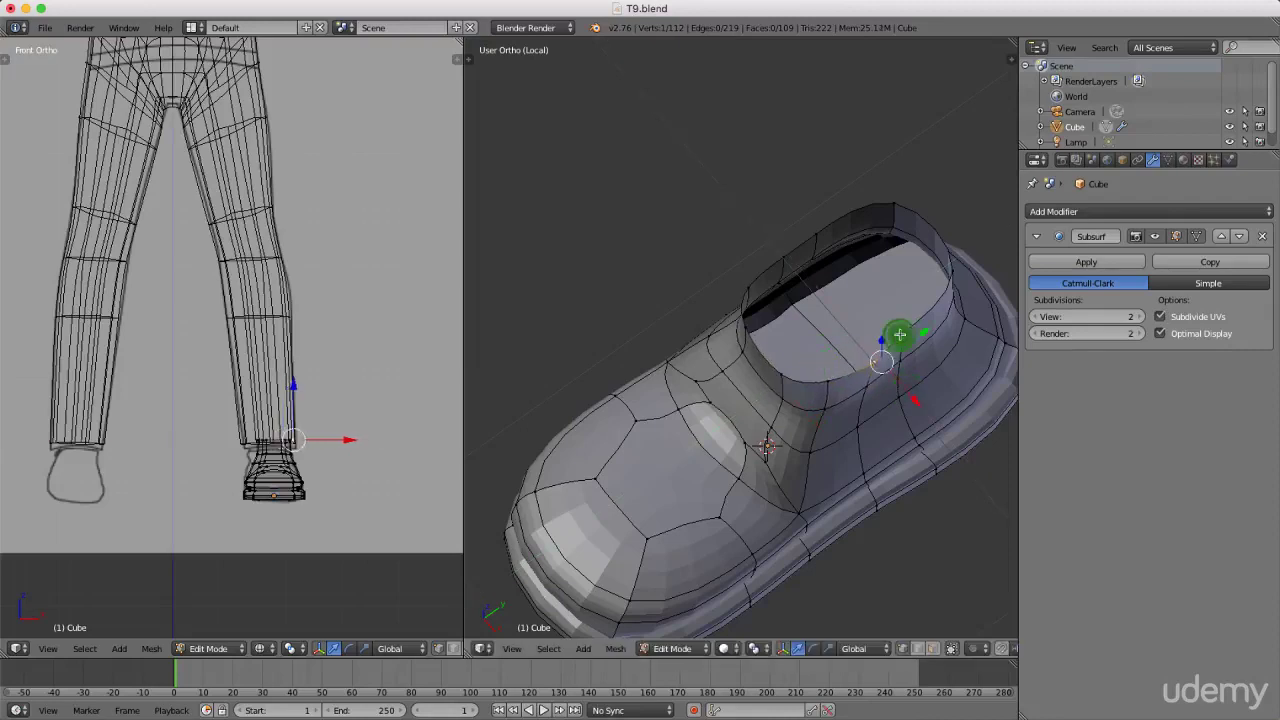
drag(915, 358, 926, 373)
Adjust rim vertices on the inner side of the ankle opening along X to smooth its curve.
middle_drag(797, 342, 905, 330)
right_click(695, 287)
drag(733, 265, 727, 266)
mouse_move(720, 251)
middle_down()
mouse_move(757, 286)
mouse_move(696, 248)
middle_up()
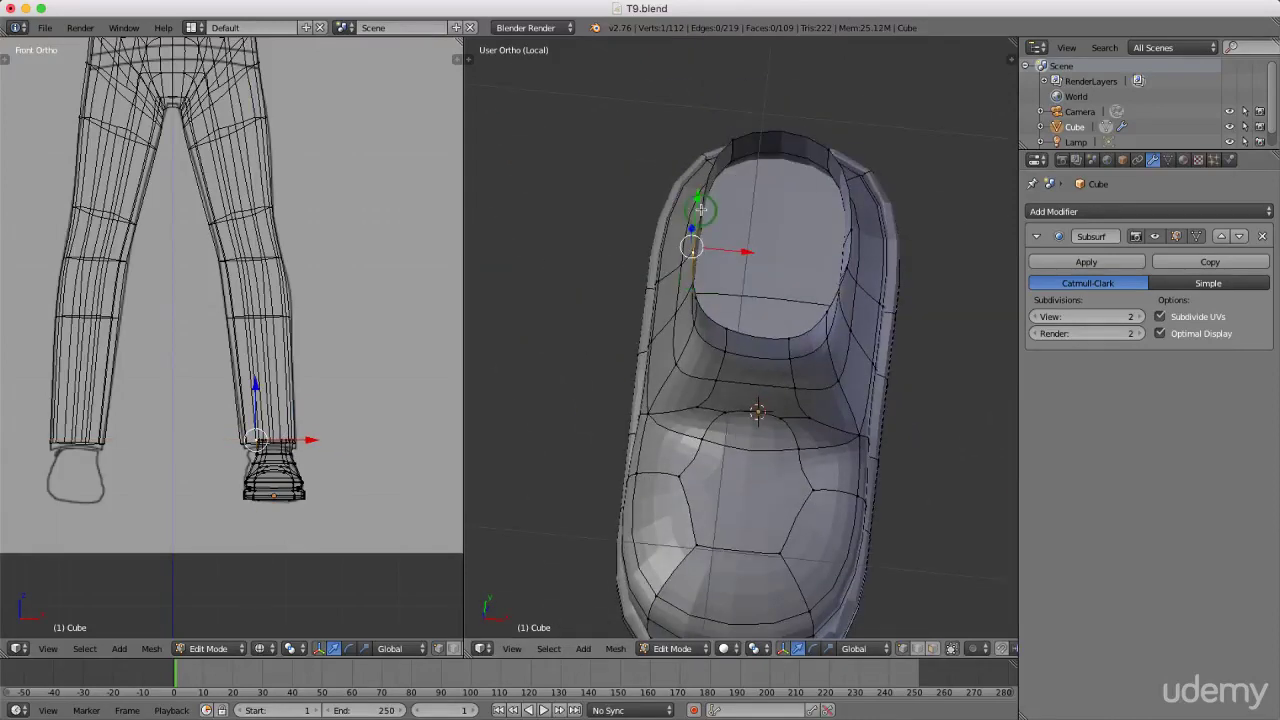
scroll(704, 215, up, 5)
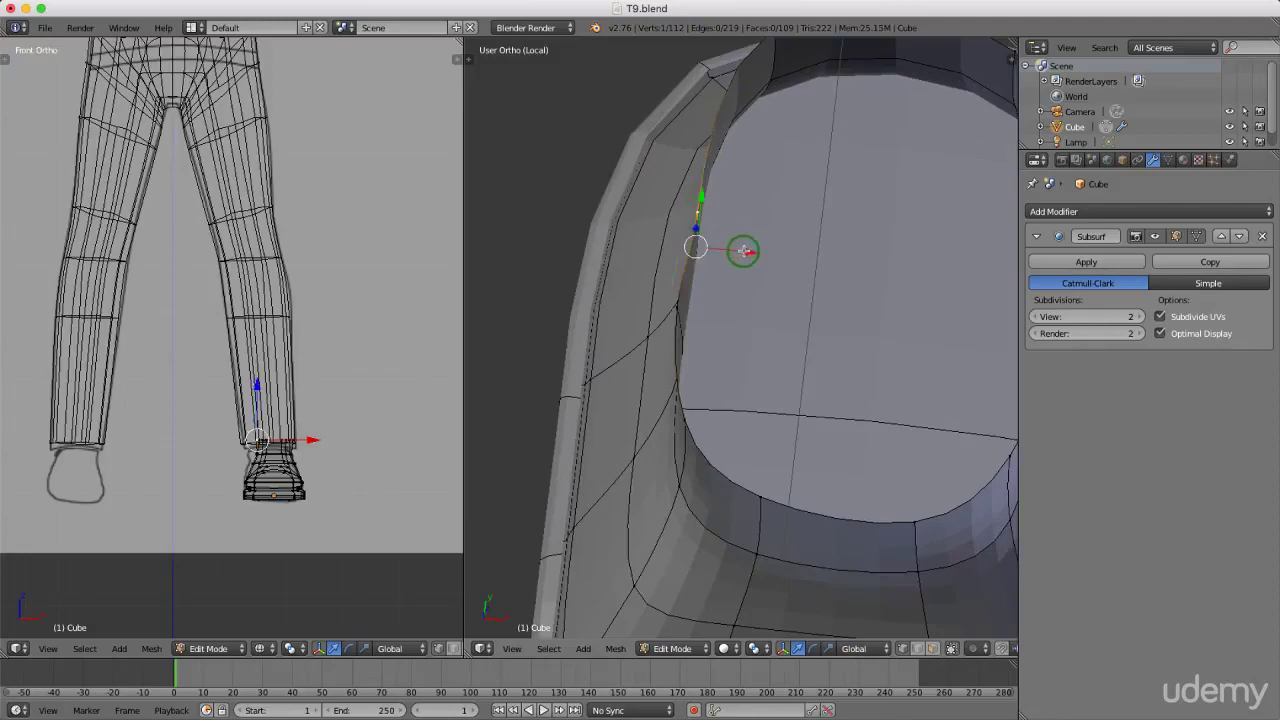
drag(737, 249, 743, 251)
Exit local view to bring back the trouser legs and show them with the shoe in solid shading.
scroll(743, 251, down, 6)
middle_drag(743, 251, 775, 345)
scroll(778, 352, down, 3)
scroll(800, 345, up, 2)
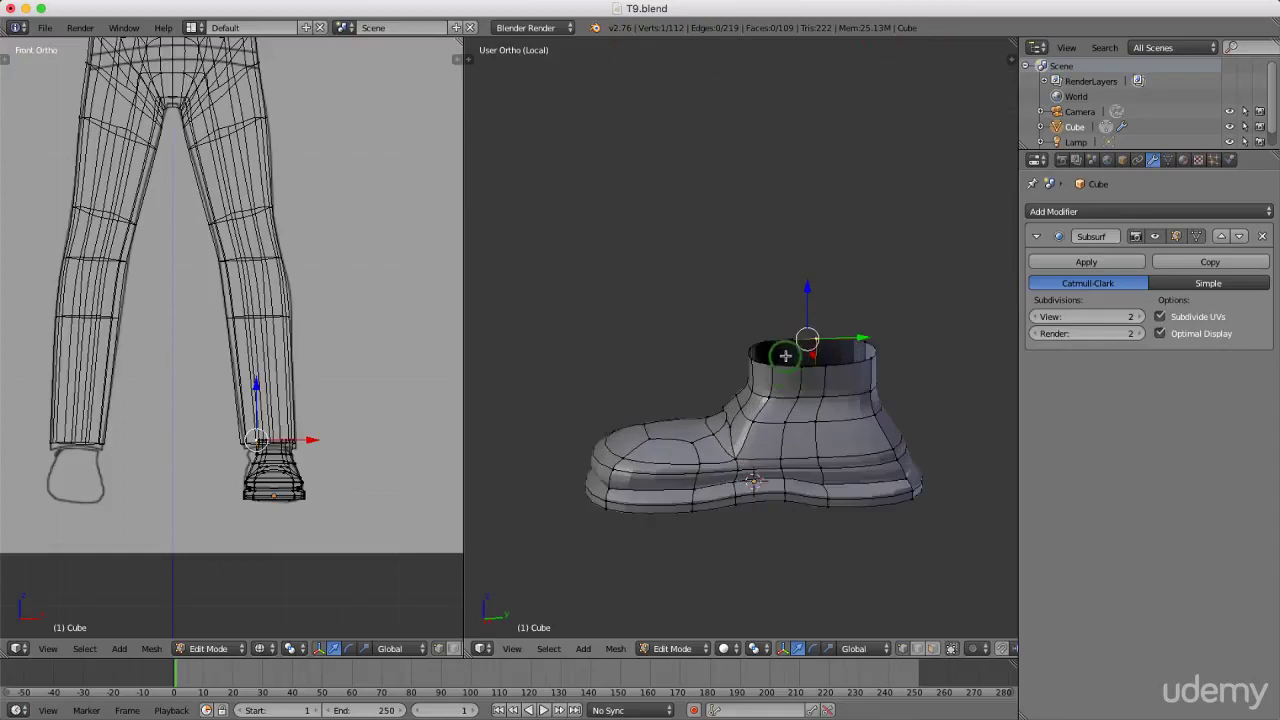
key(KP_Divide)
key(z)
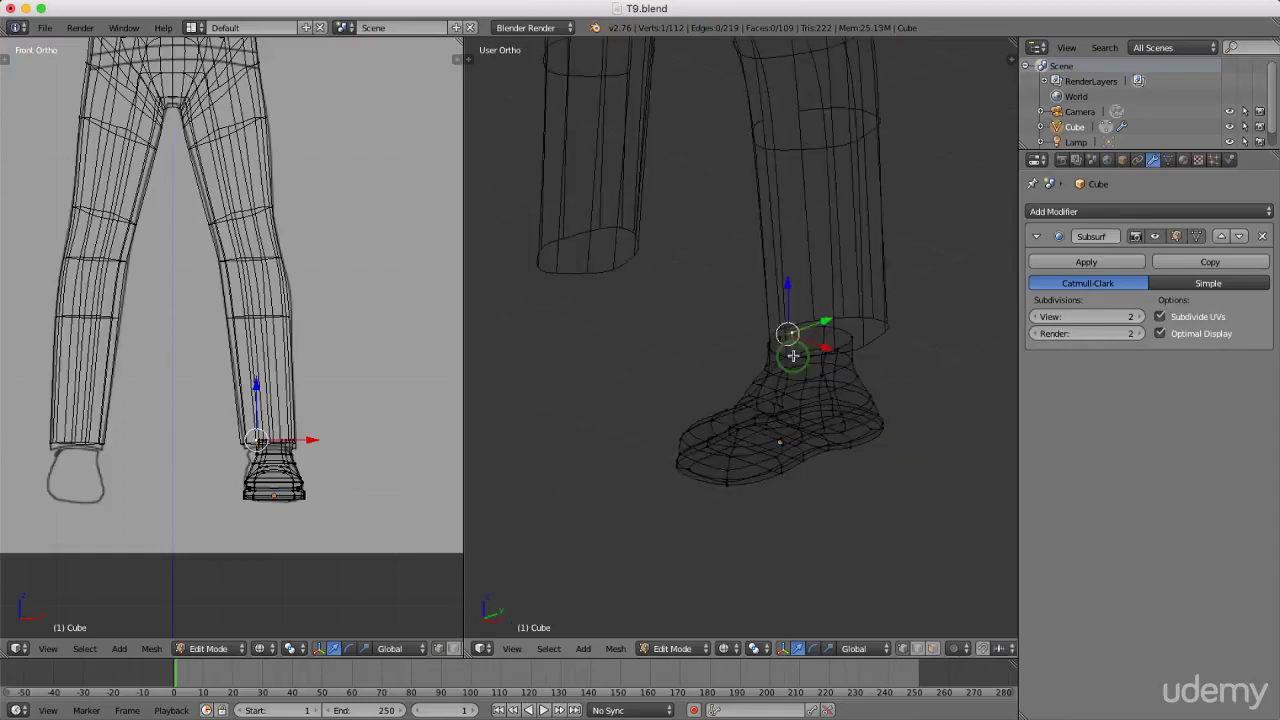
key(z)
click(846, 466)
middle_drag(846, 466, 738, 381)
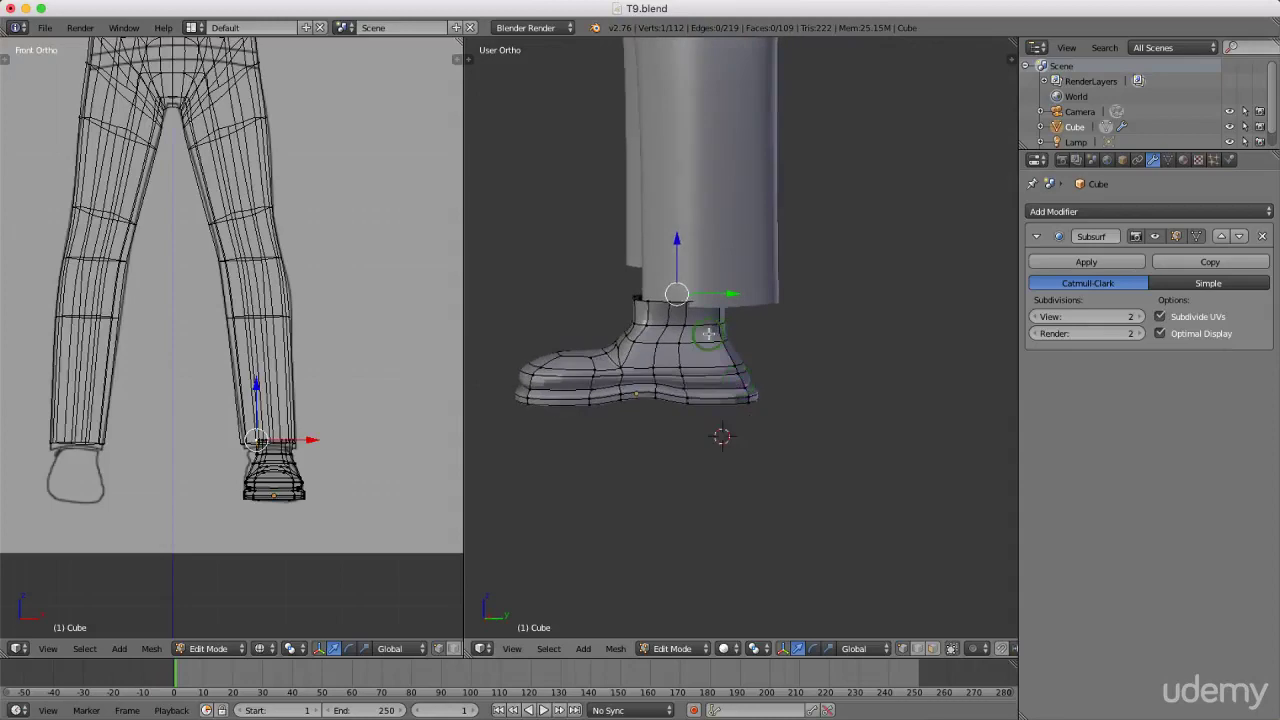
In the right view, move the whole shoe mesh about 0.14 along Y to centre its ankle under the trouser leg.
key(KP_3)
scroll(765, 350, up, 2)
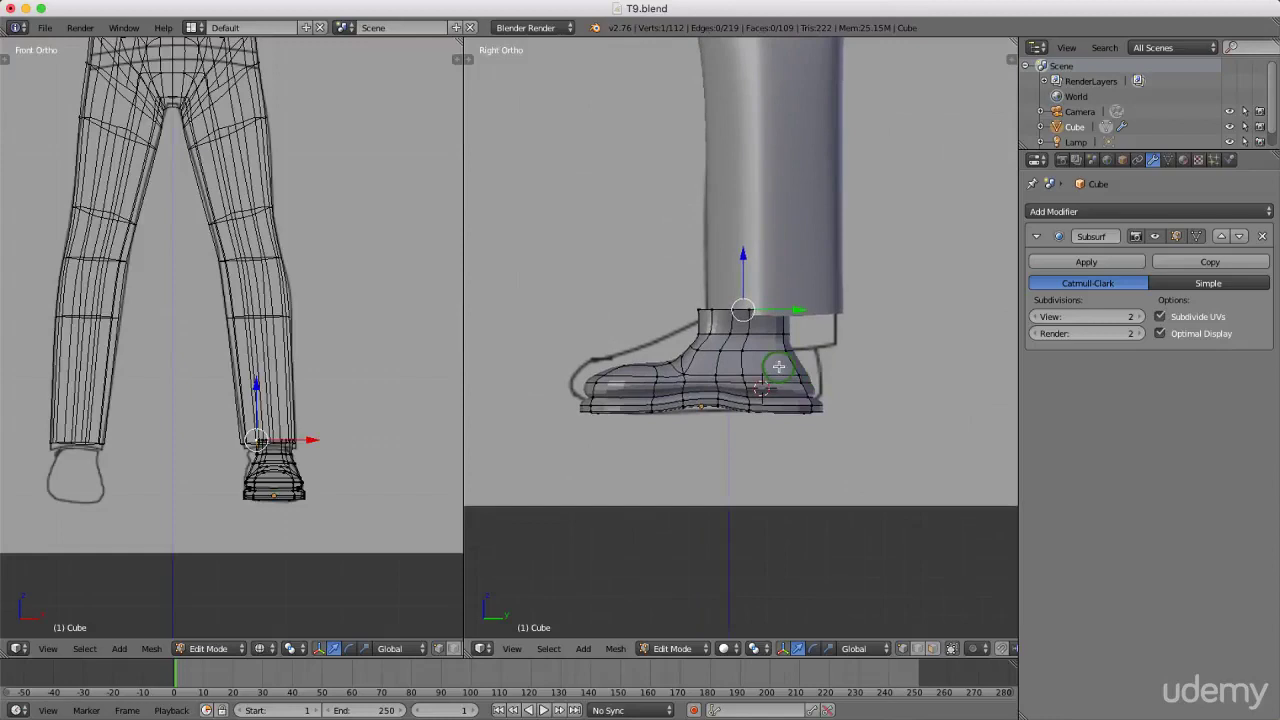
key(a)
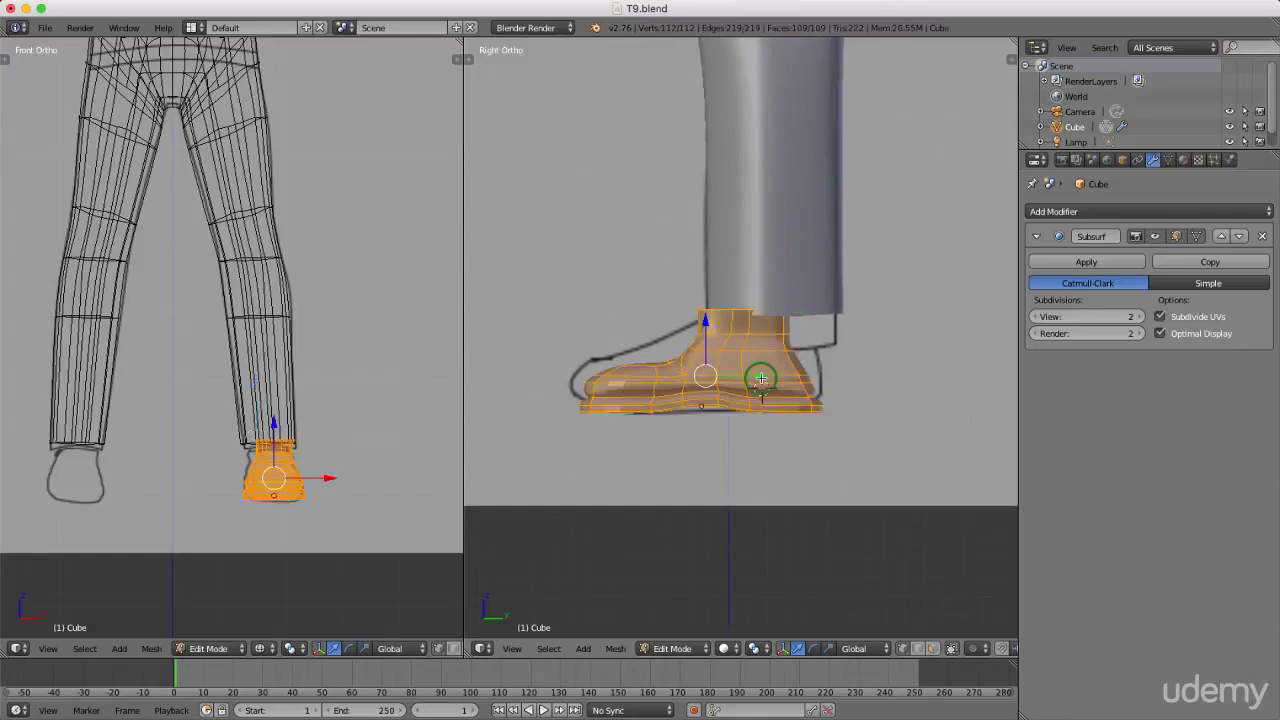
key(g)
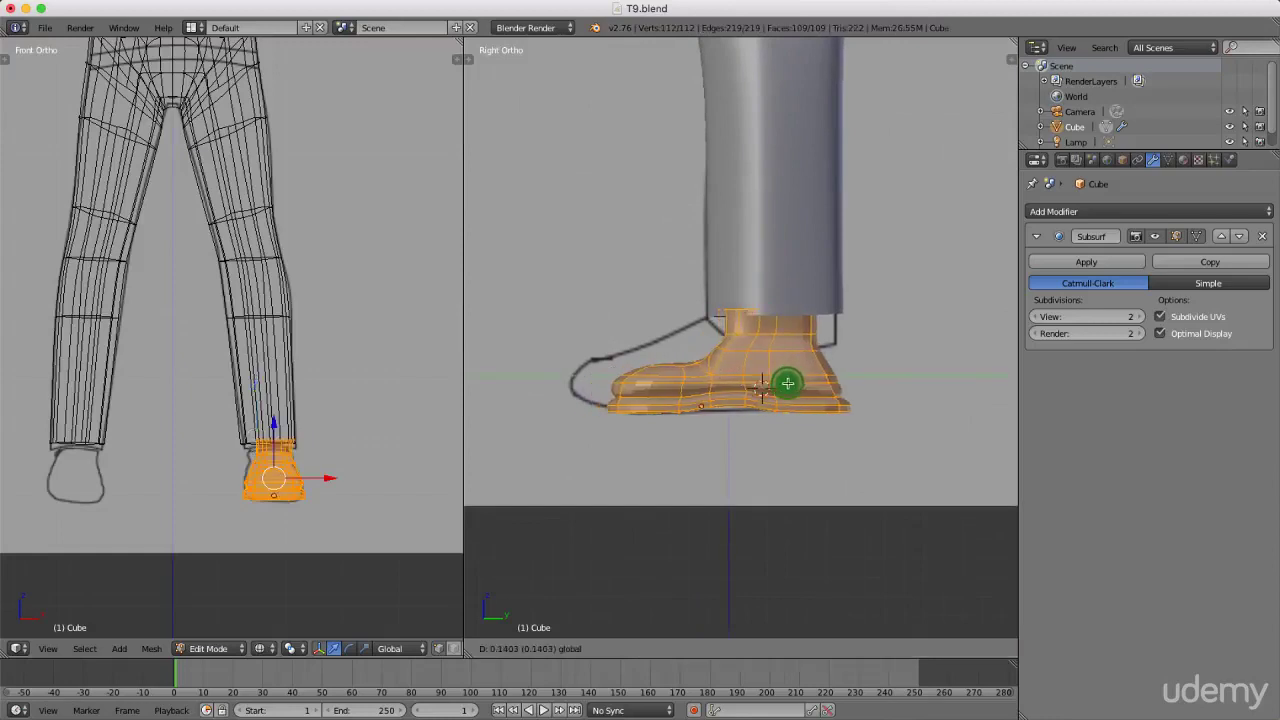
click(788, 384)
In the front view, move the shoe about -0.03 along X to align it with the trouser leg.
middle_drag(789, 429, 900, 435)
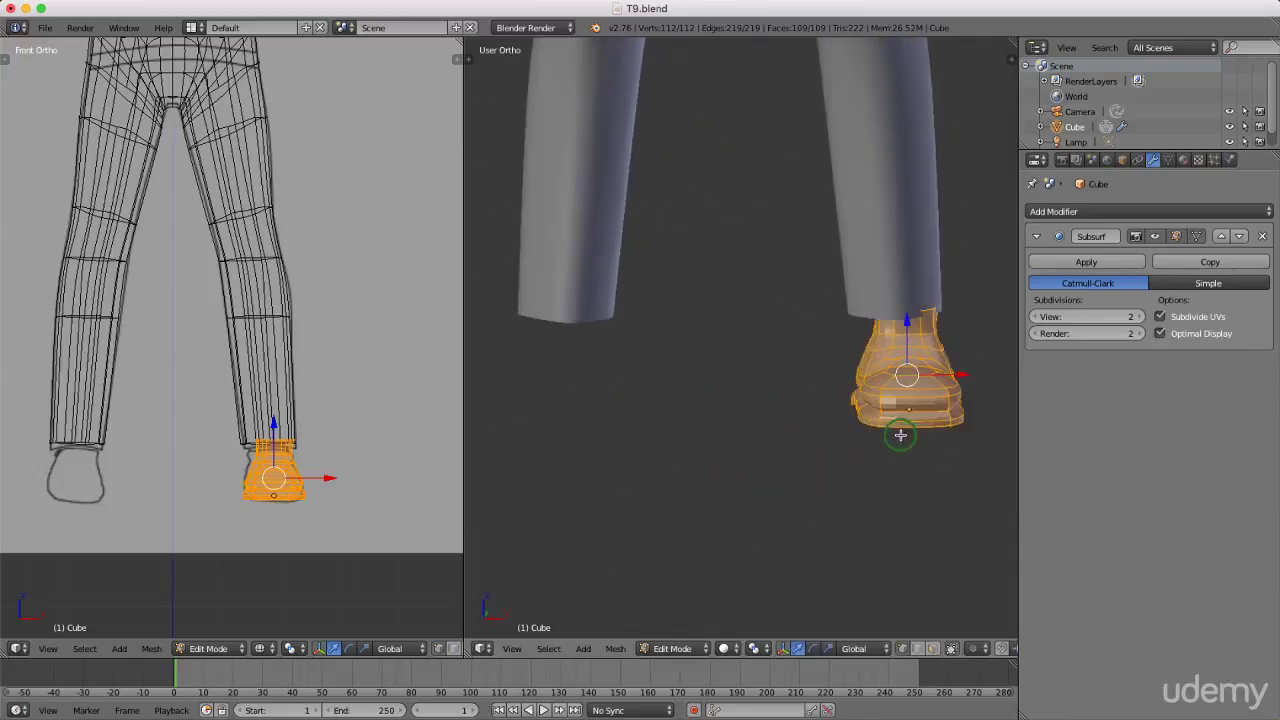
key(KP_1)
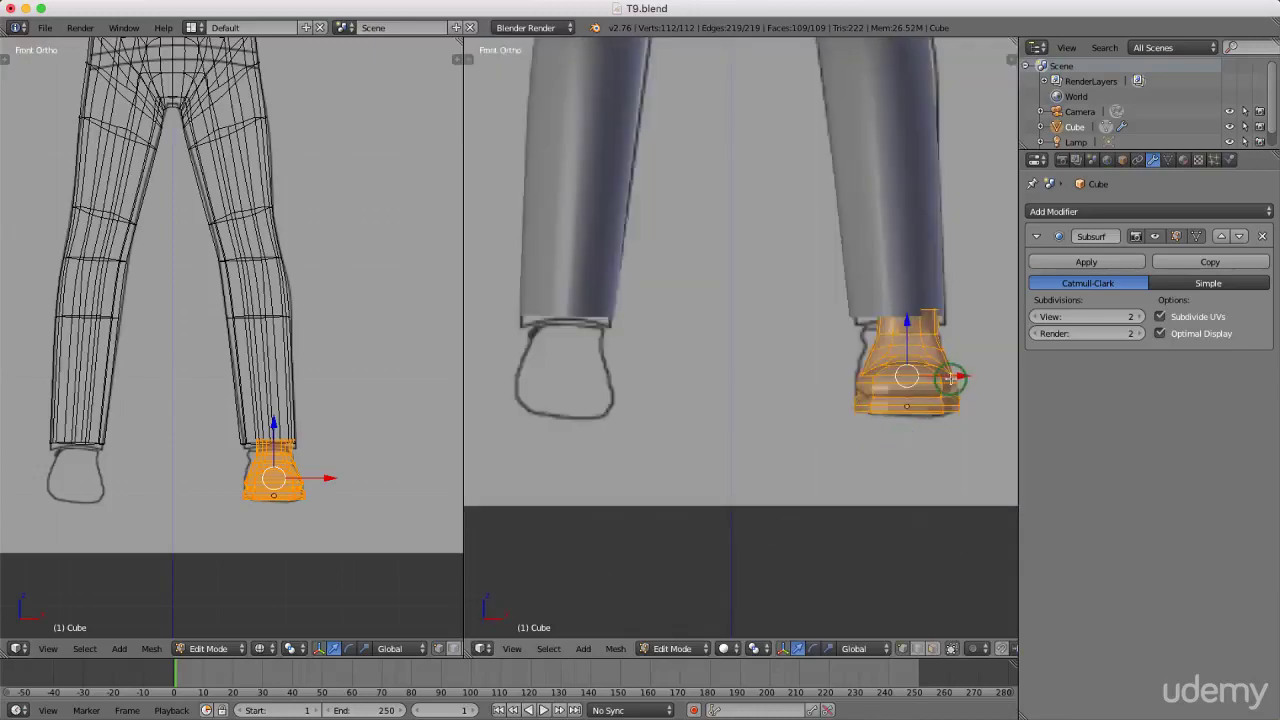
key(g)
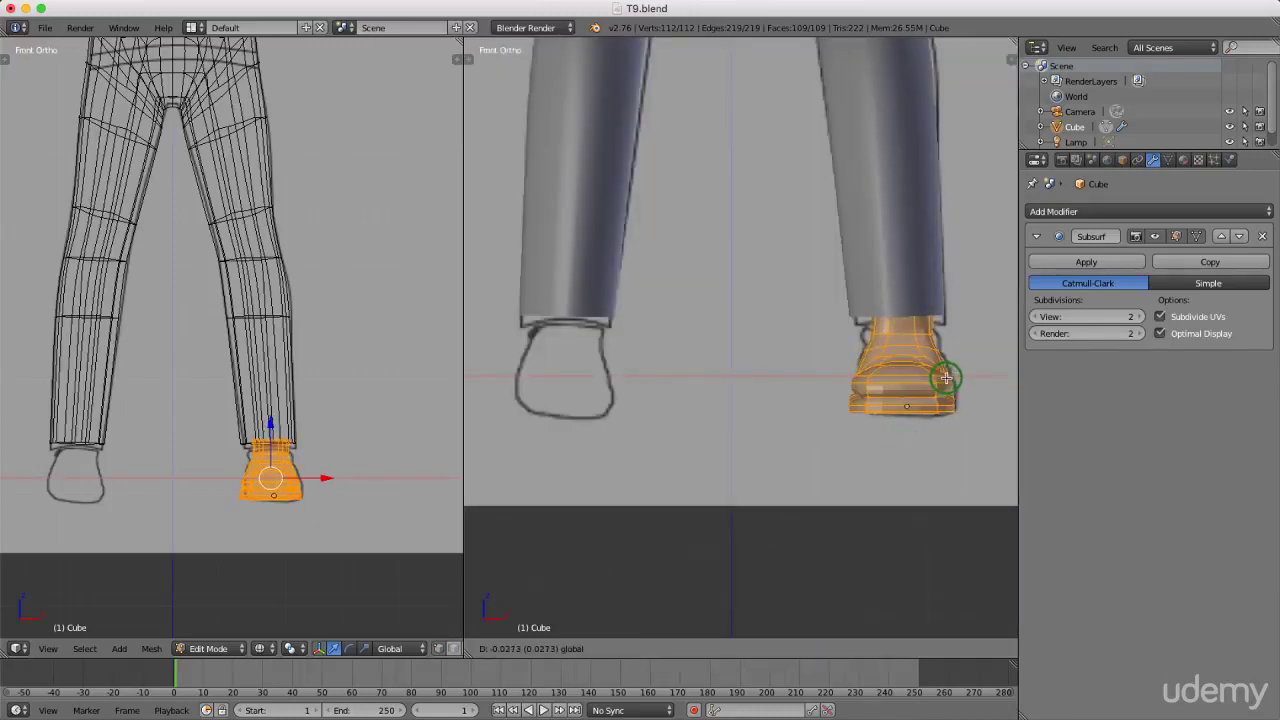
click(906, 378)
middle_drag(904, 378, 929, 529)
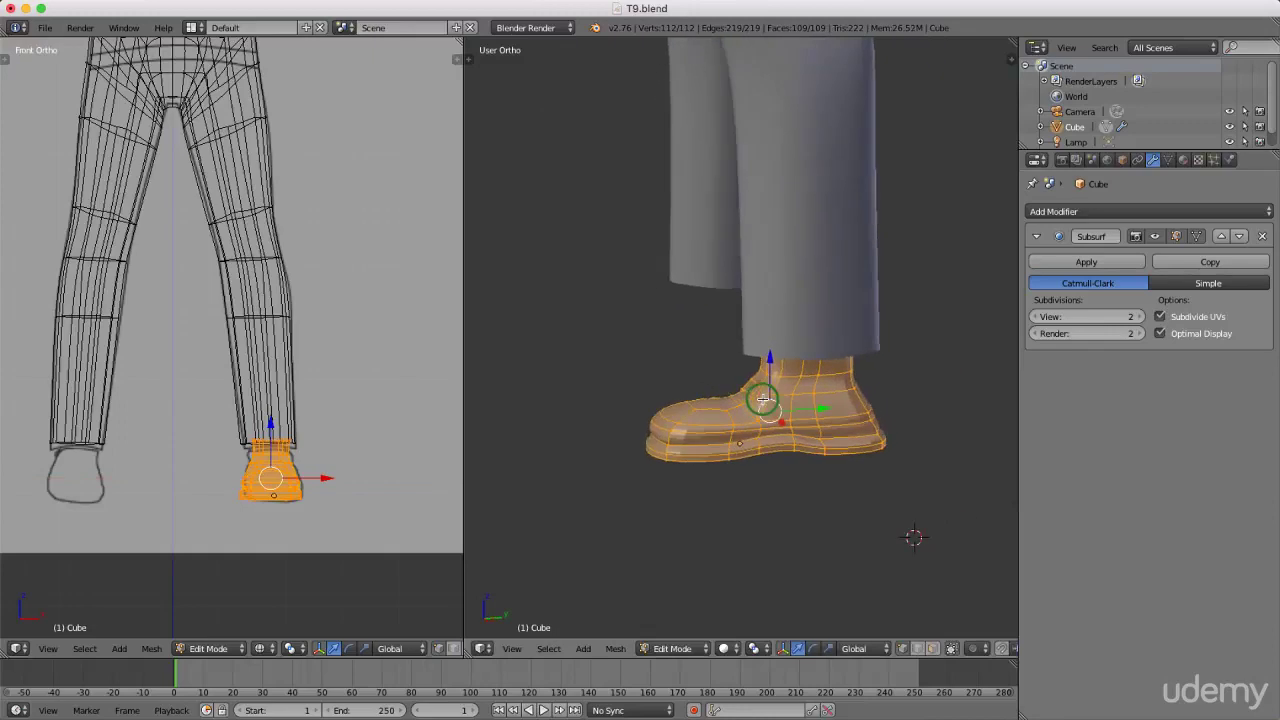
In the right view, scale the shoe about 1.15 along Y and move it about -0.035 along Y to fit the reference outline.
key(KP_3)
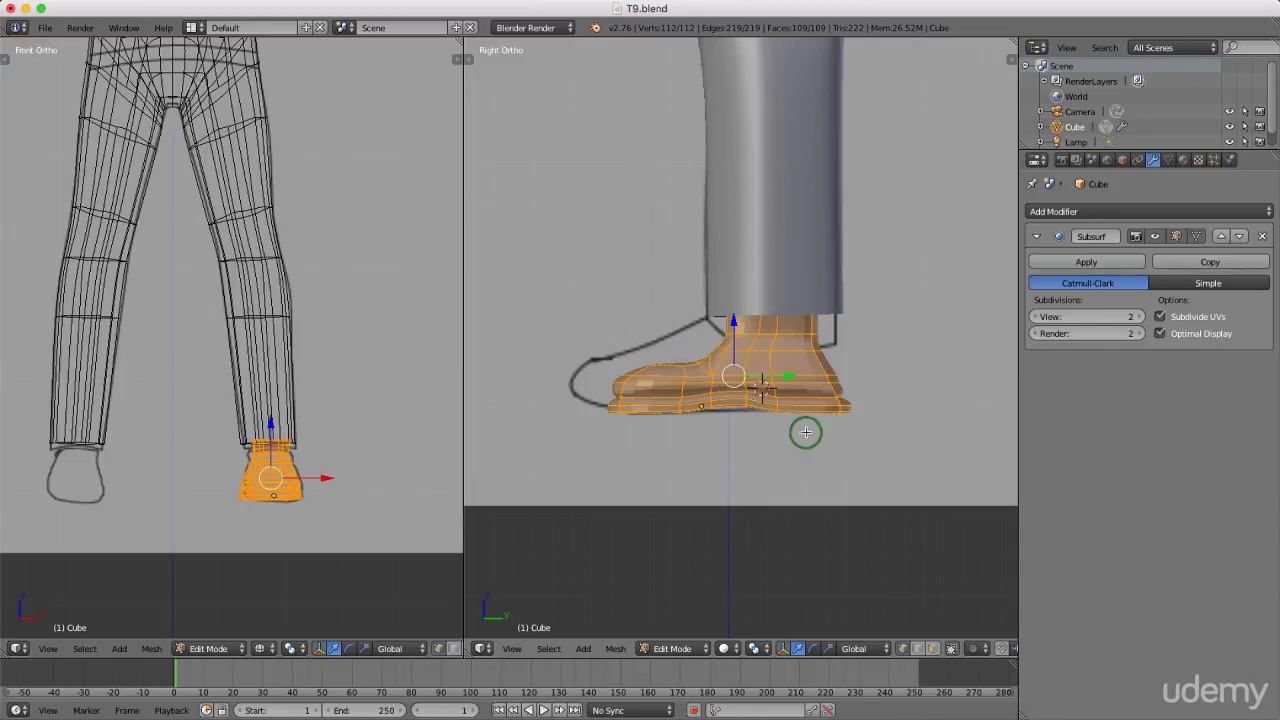
key(s)
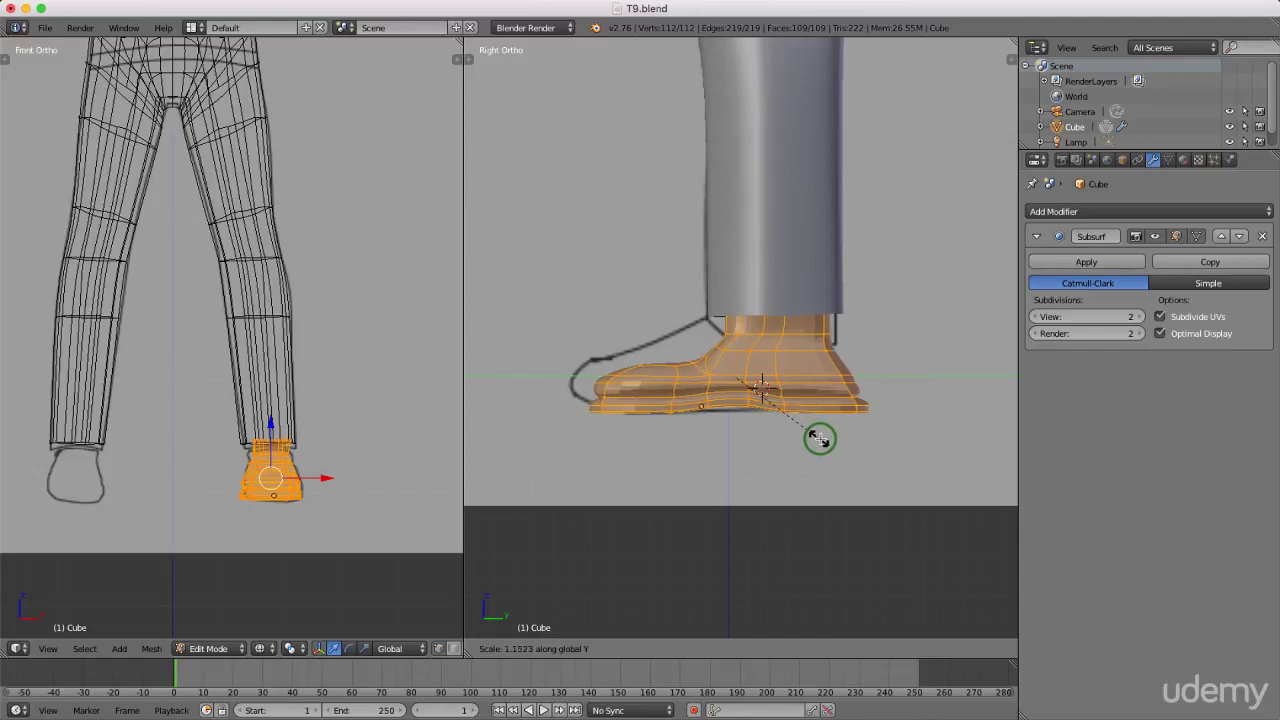
click(818, 436)
key(g)
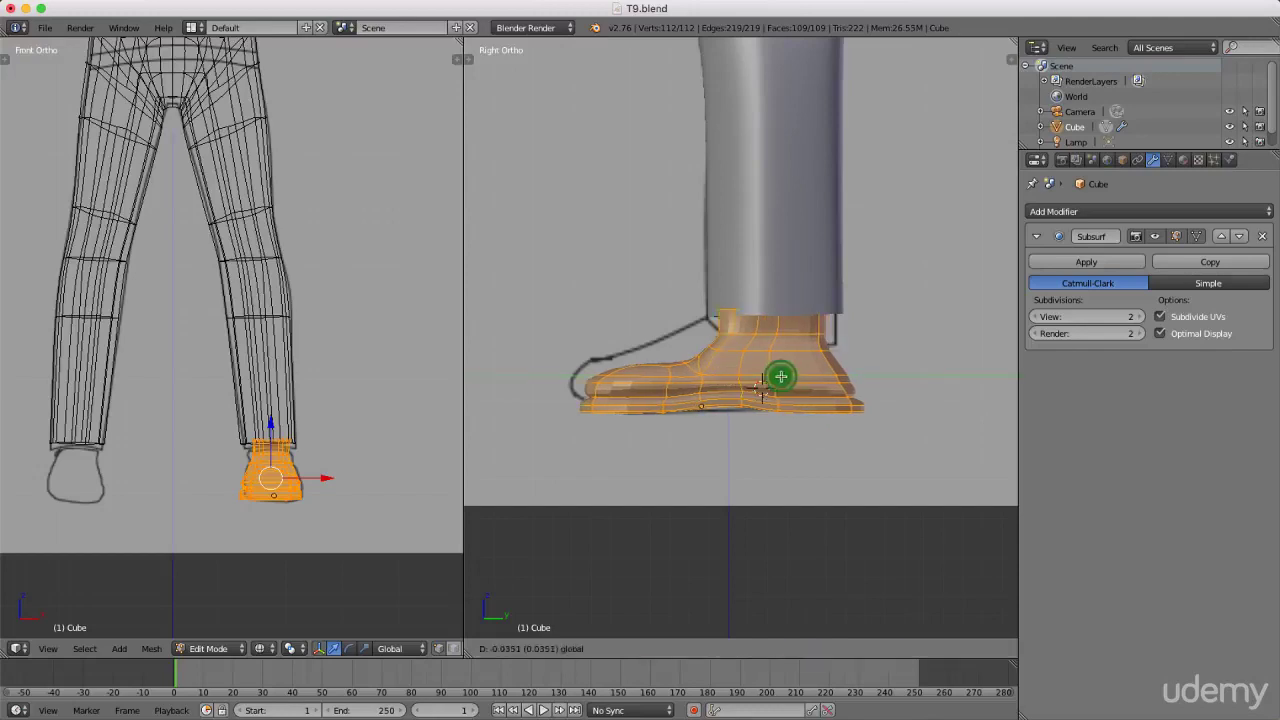
click(782, 376)
In the front view, nudge the shoe slightly along X beneath the trouser leg.
middle_drag(712, 391, 872, 404)
key(KP_1)
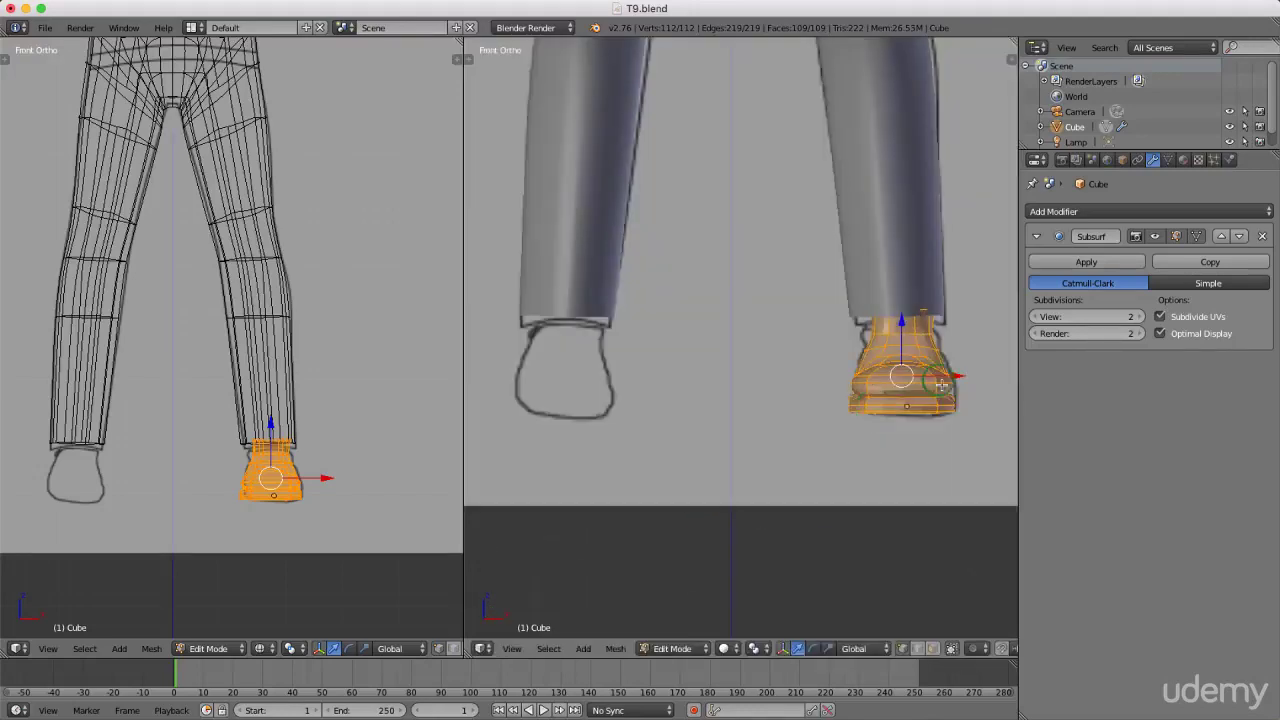
drag(951, 380, 952, 375)
middle_drag(880, 363, 768, 333)
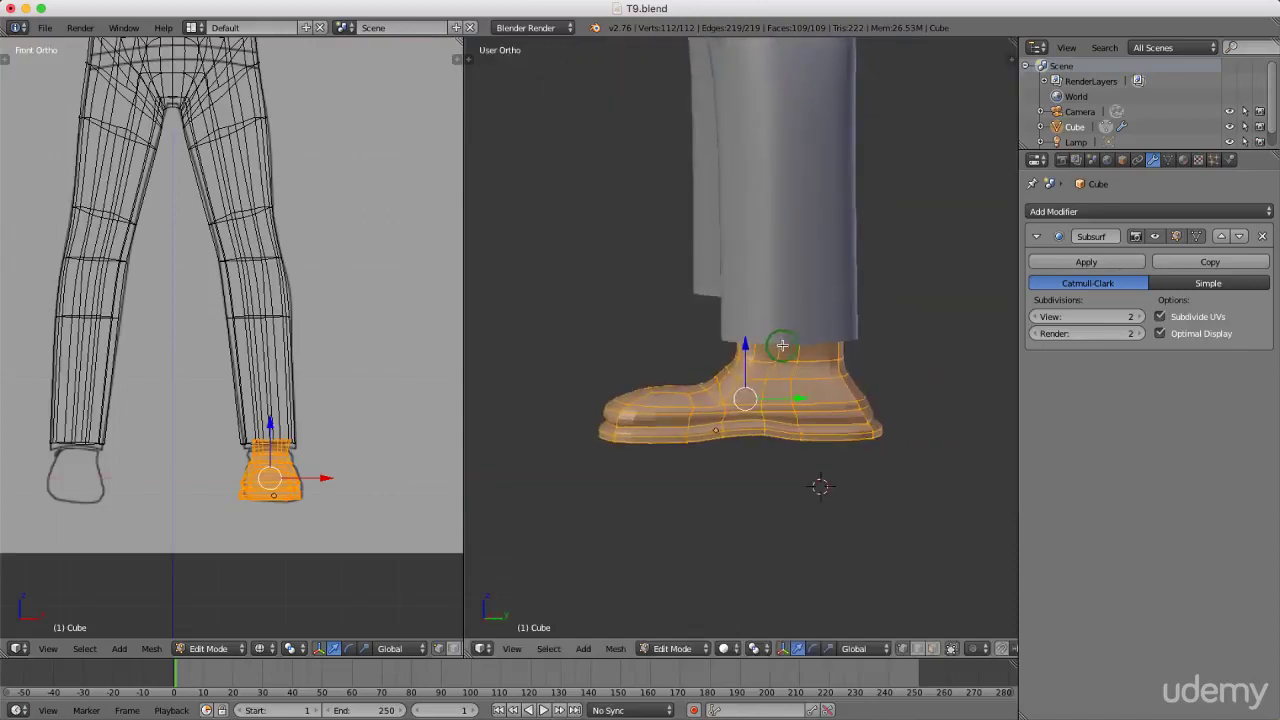
In wireframe shading, select the top edge loop of the ankle opening and scale it down slightly inside the trouser hem.
key(z)
click(789, 334)
scroll(791, 331, up, 2)
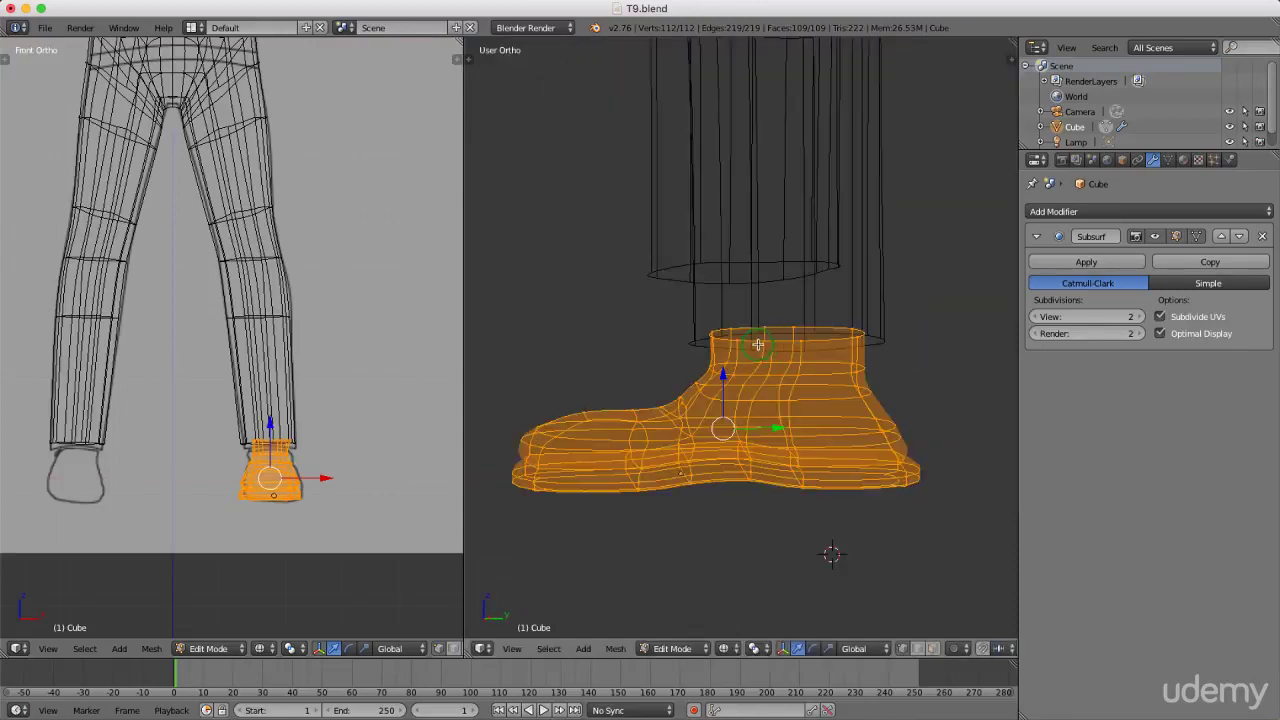
alt+right_click(757, 343)
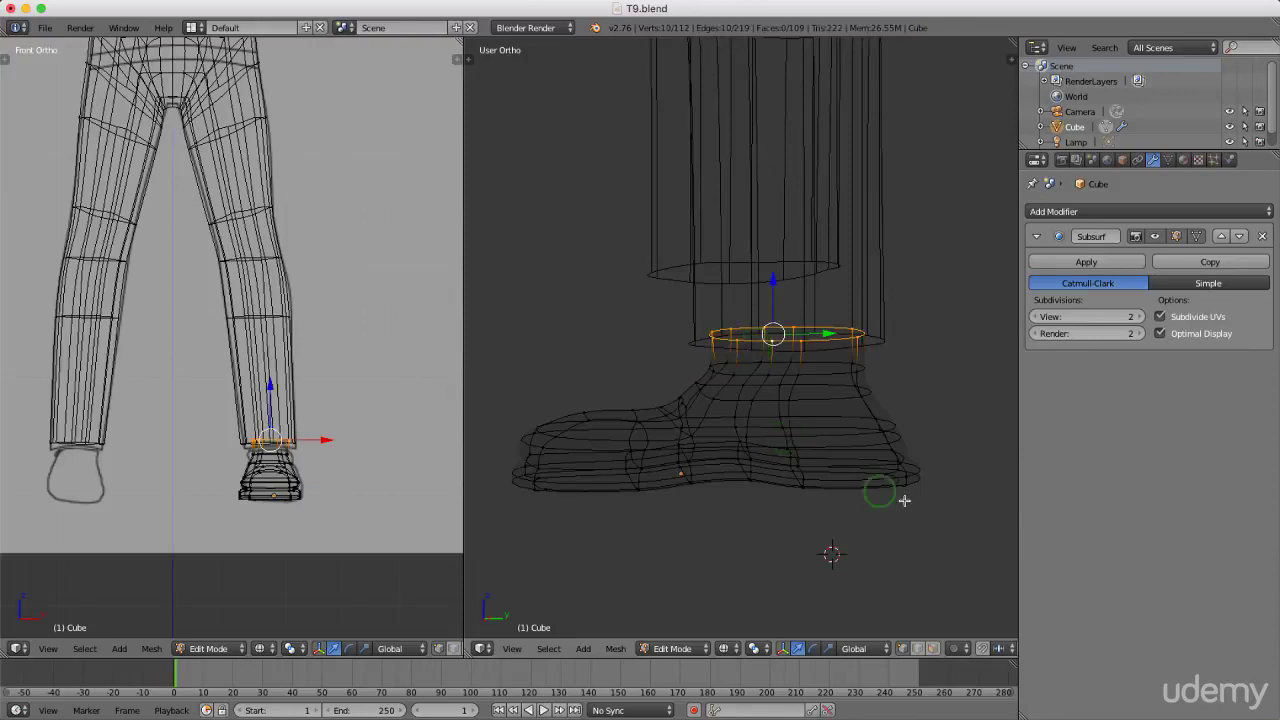
key(s)
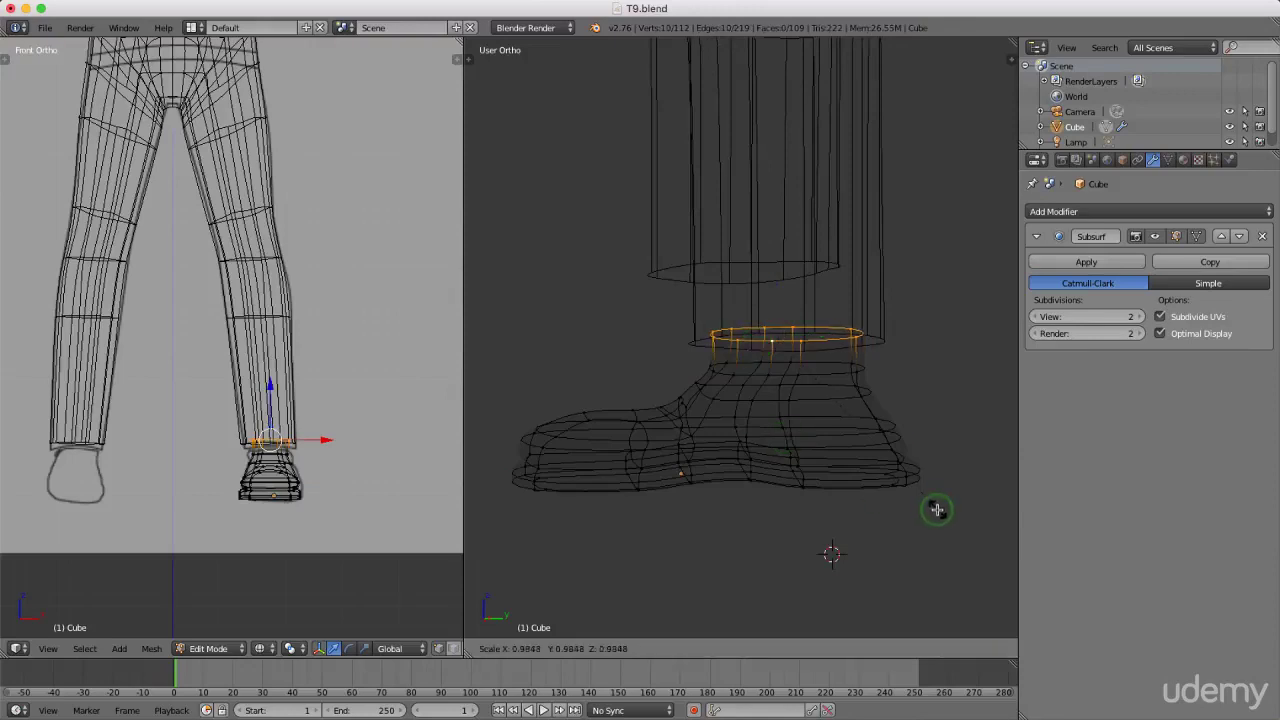
click(929, 508)
Return to solid shading and check how the shoe's ankle fits inside the trouser leg.
key(z)
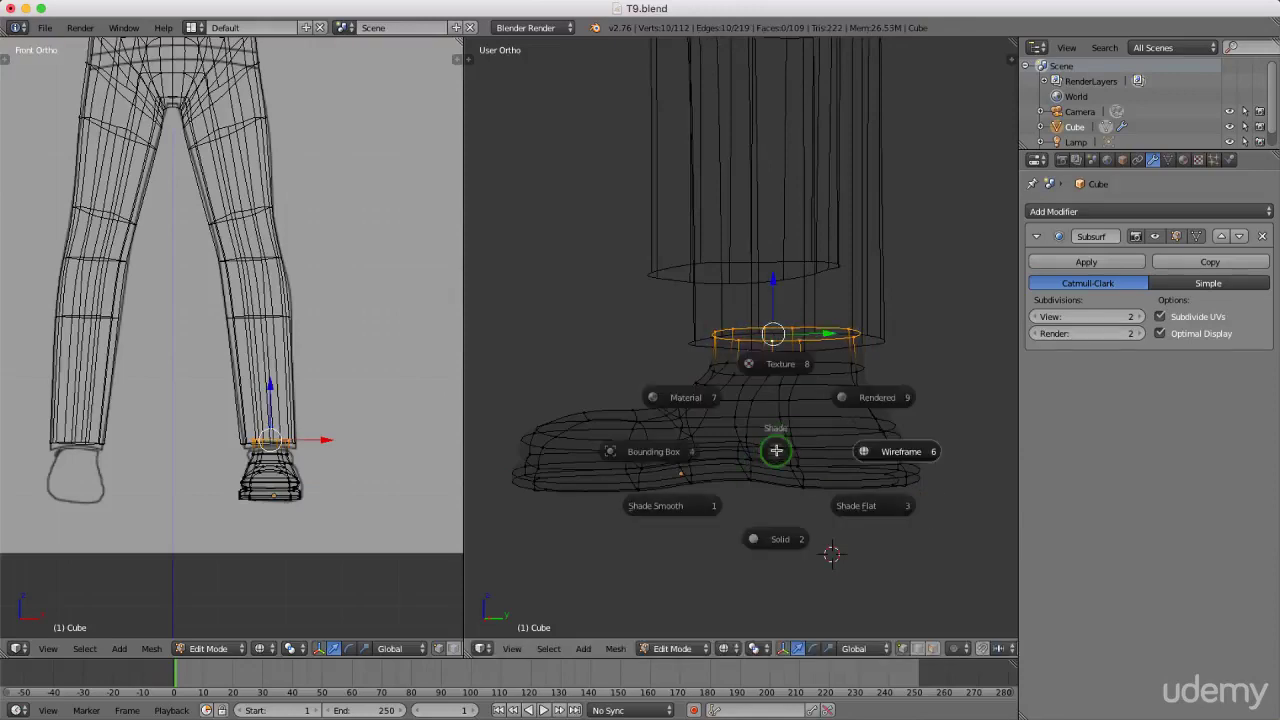
click(789, 522)
middle_drag(741, 503, 775, 445)
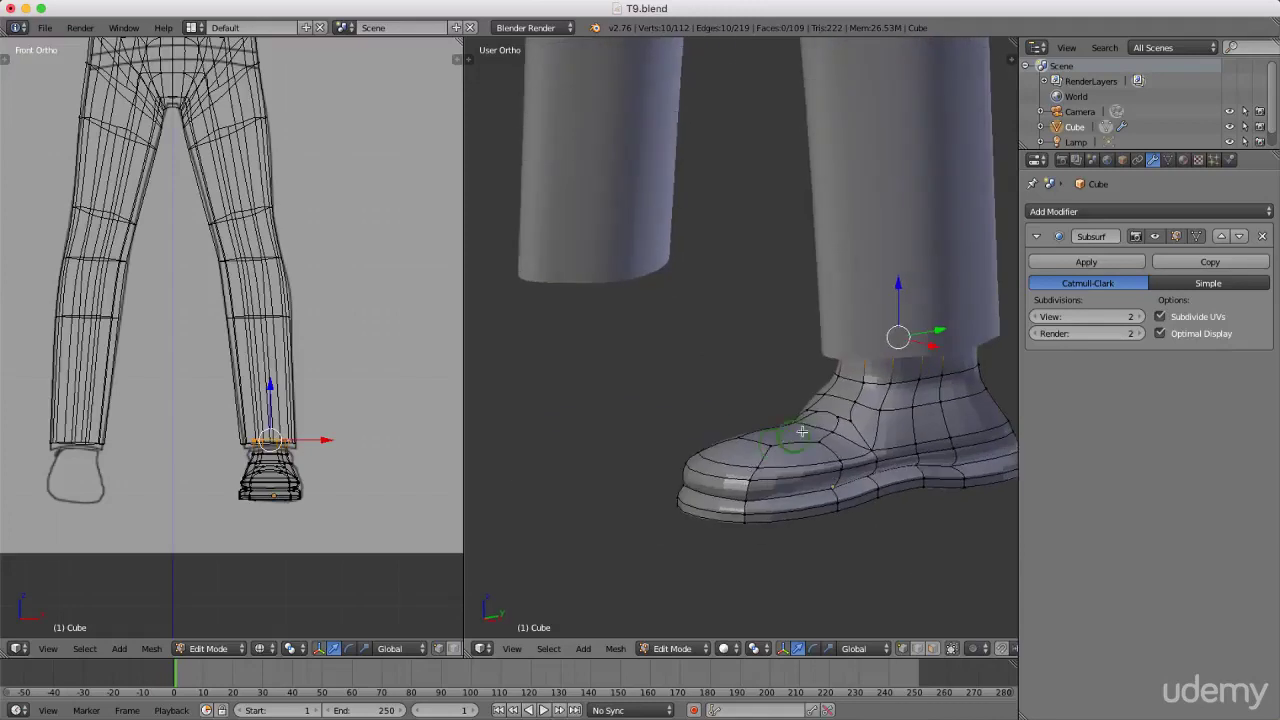
shift+middle_drag(849, 297, 800, 366)
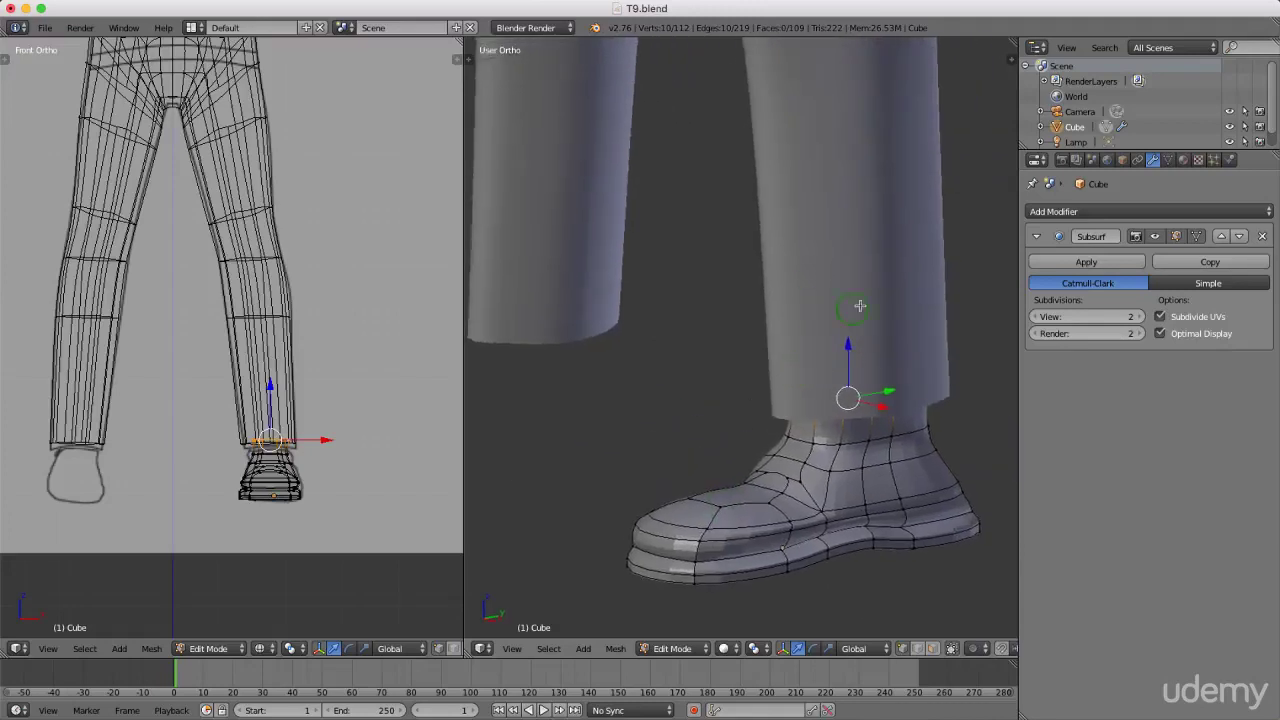
middle_drag(872, 304, 866, 283)
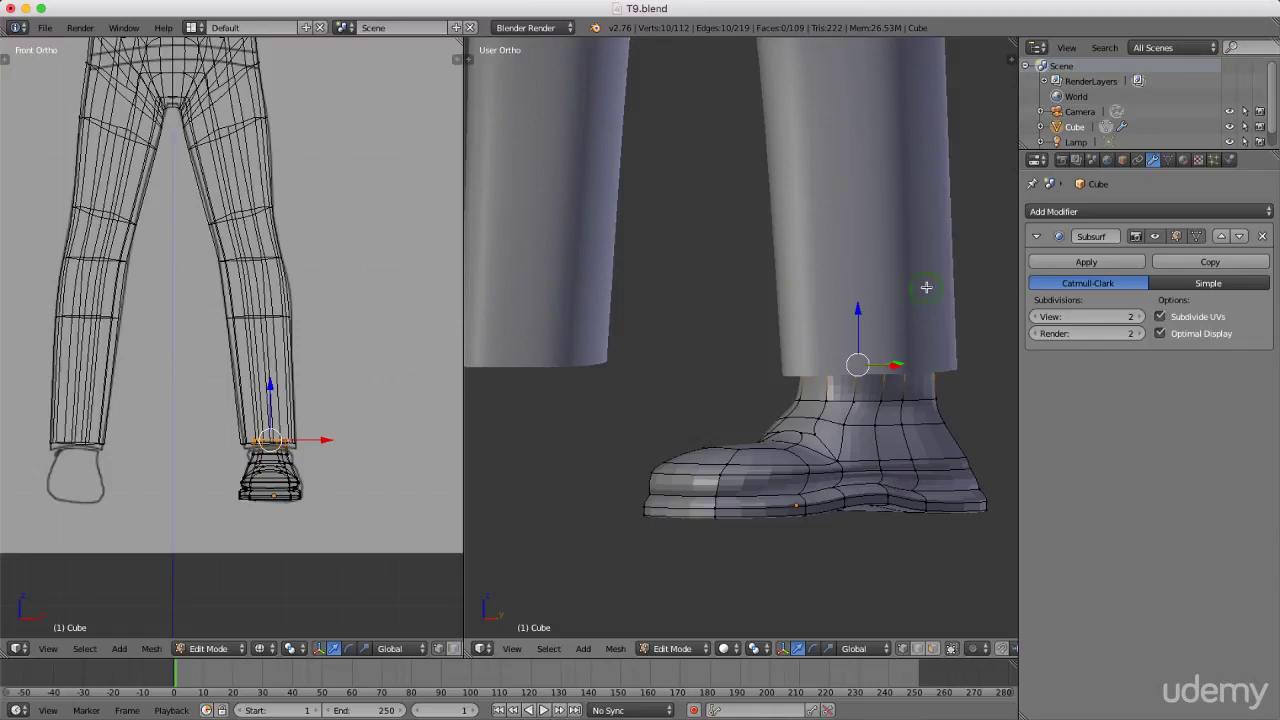
Leave mesh editing and apply smooth shading to the shoe object.
middle_drag(826, 350, 841, 408)
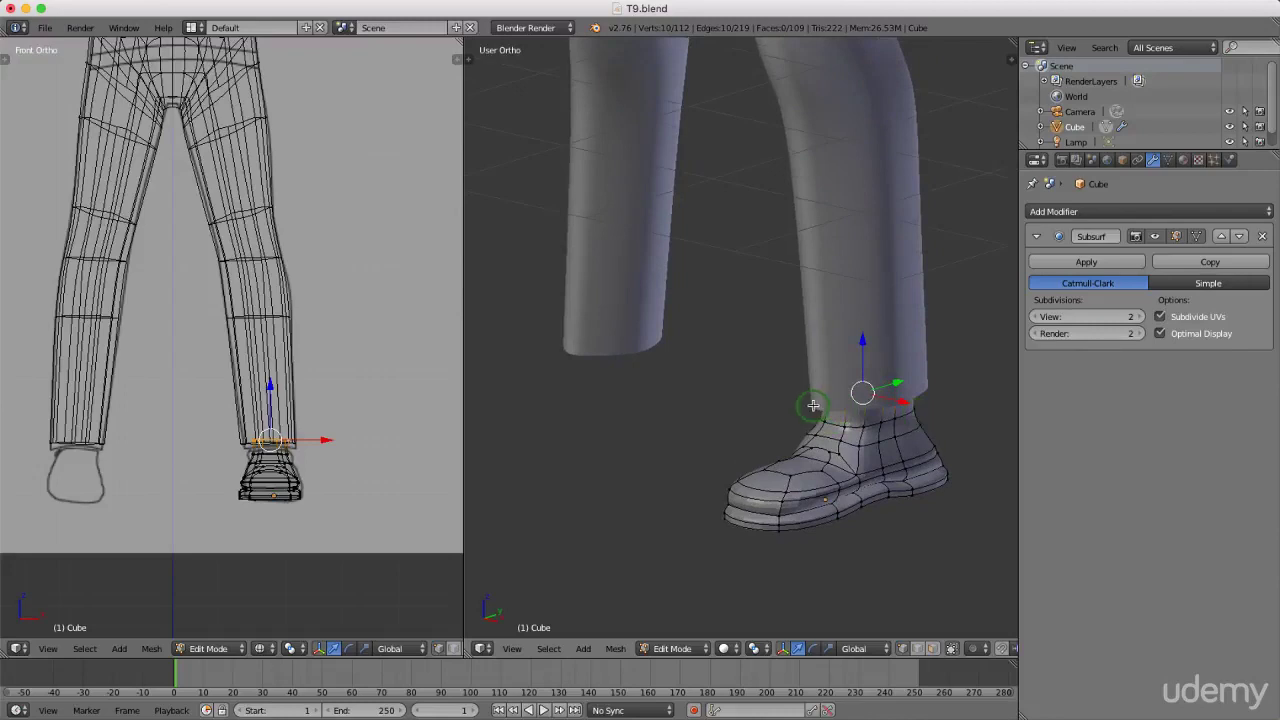
key(t)
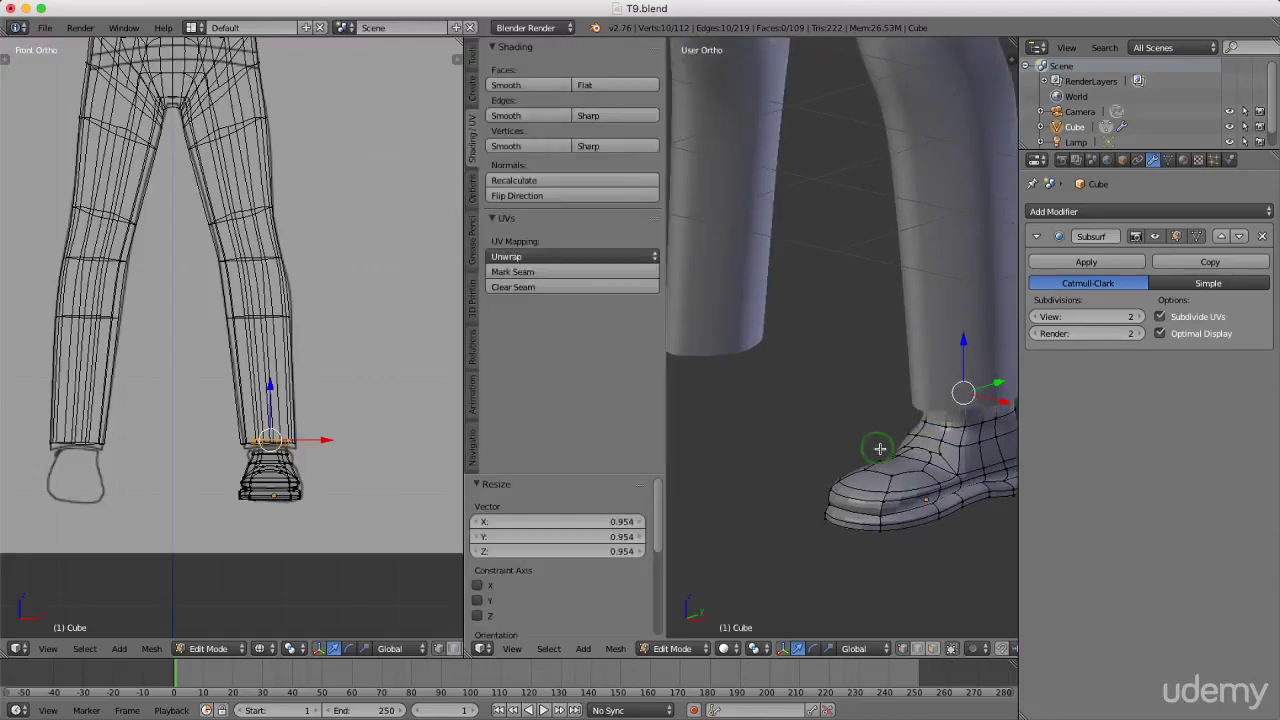
key(Tab)
click(773, 464)
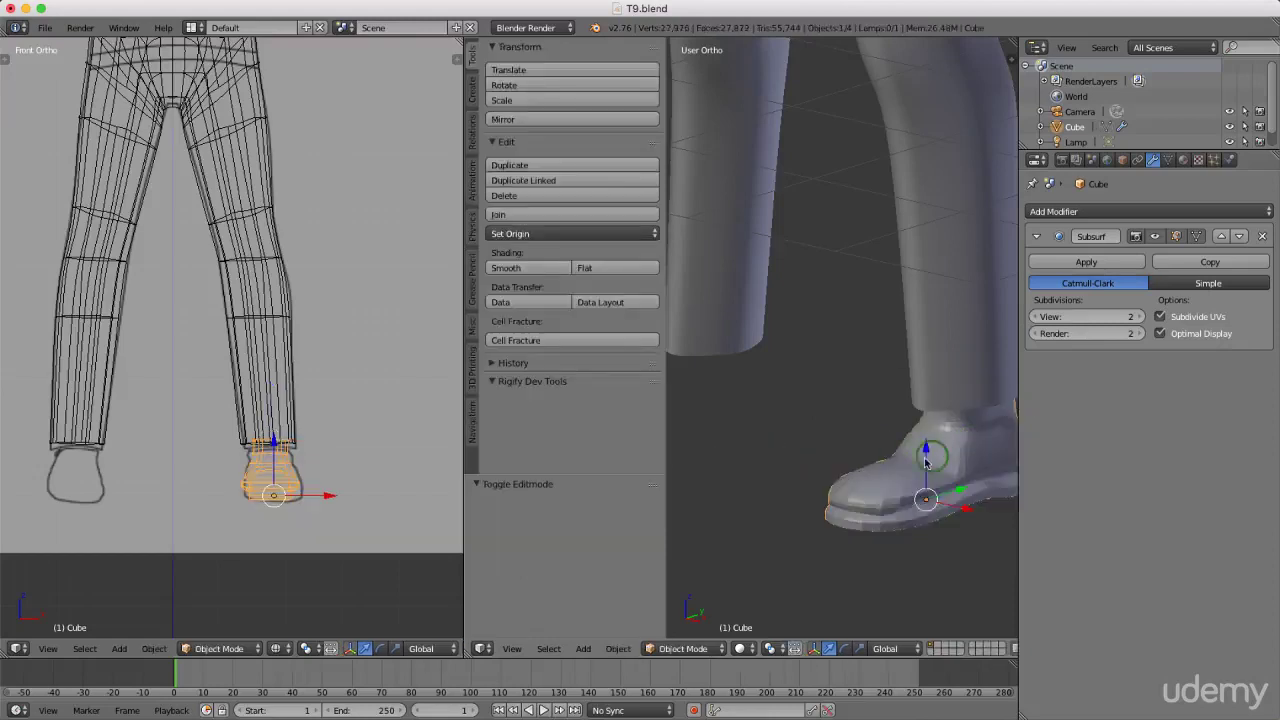
click(540, 269)
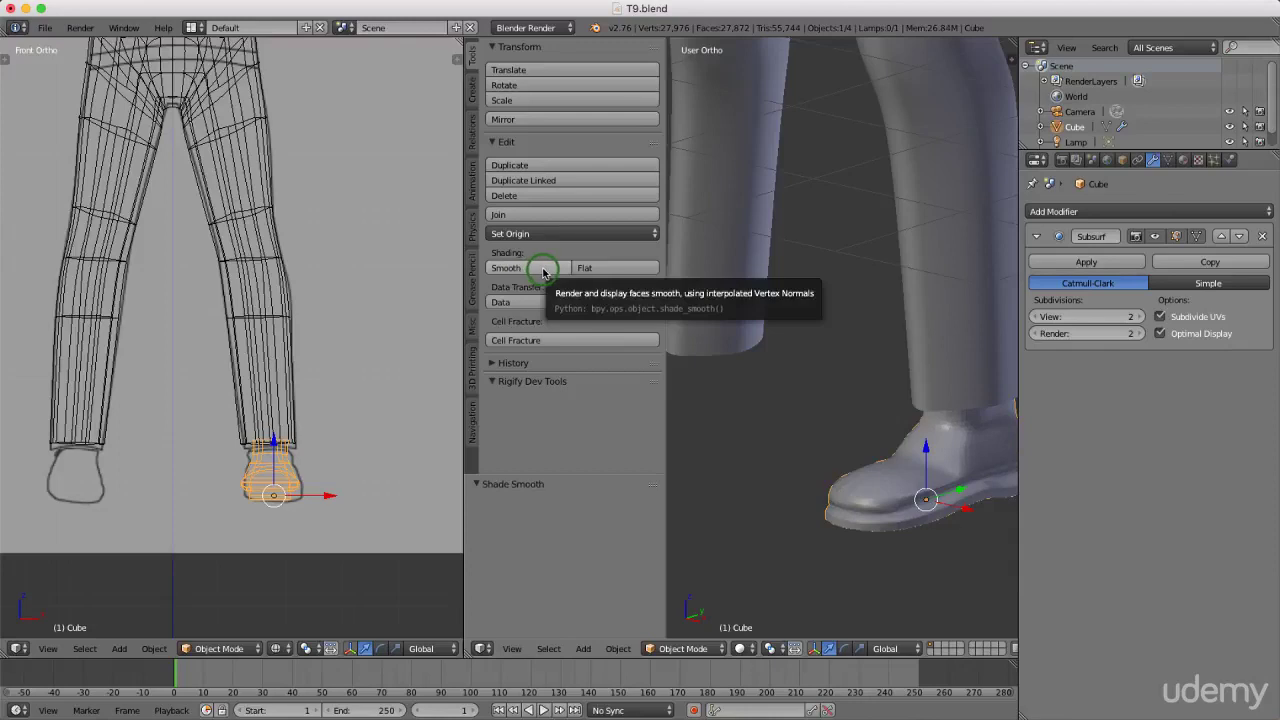
key(t)
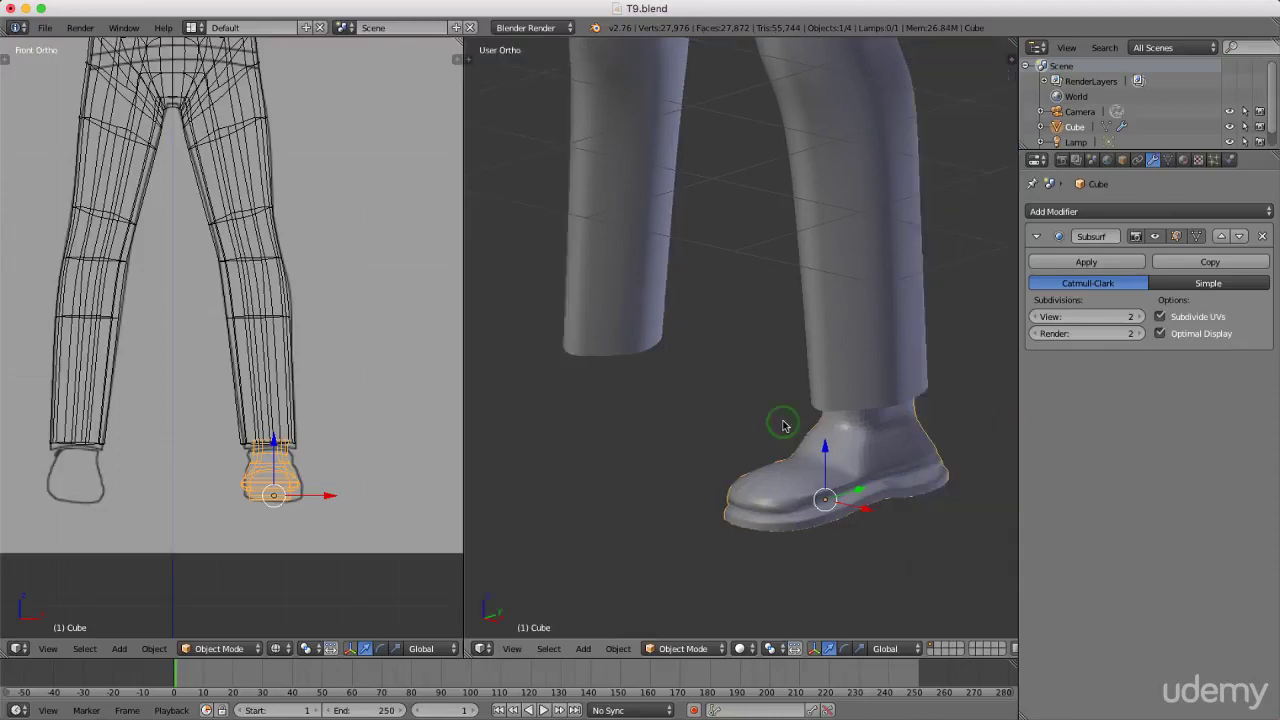
Join the shoe to the trouser body mesh so that it uses that mesh's Mirror and Subsurf modifiers.
mouse_move(815, 460)
middle_down()
mouse_move(850, 493)
mouse_move(843, 466)
mouse_move(822, 457)
mouse_move(797, 470)
mouse_move(829, 474)
middle_up()
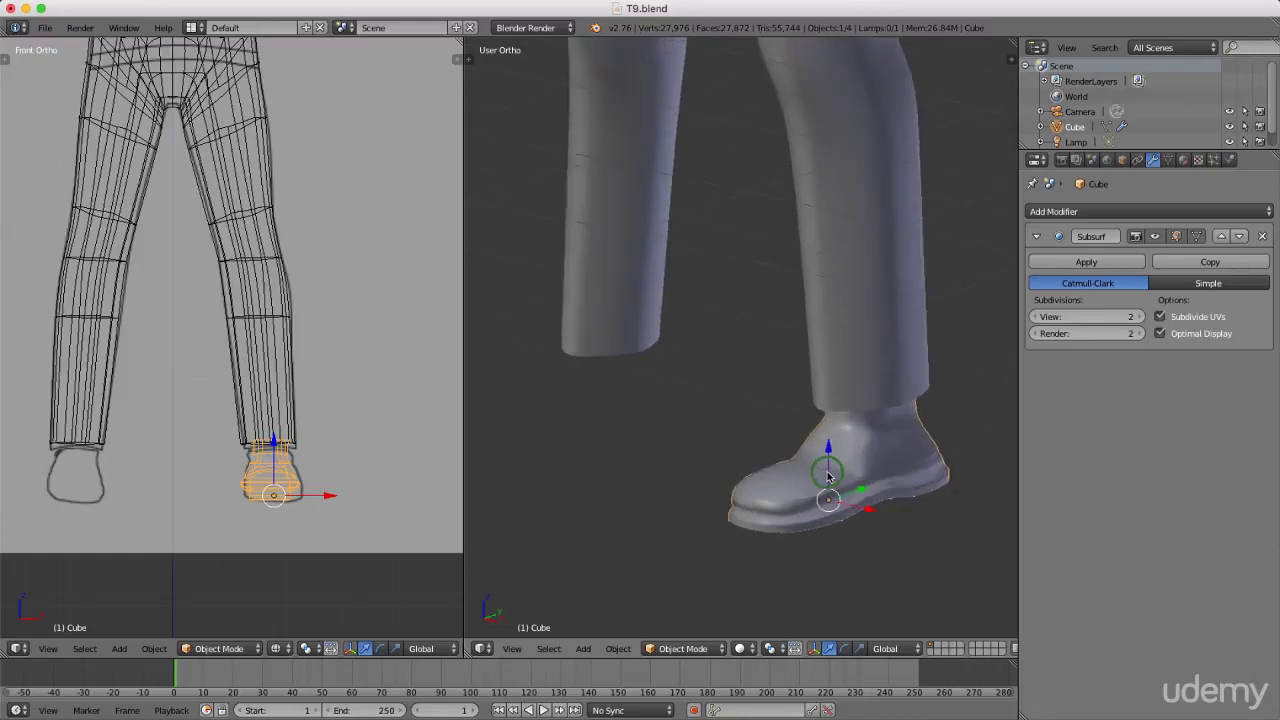
mouse_move(895, 427)
middle_down()
mouse_move(829, 420)
mouse_move(875, 419)
middle_up()
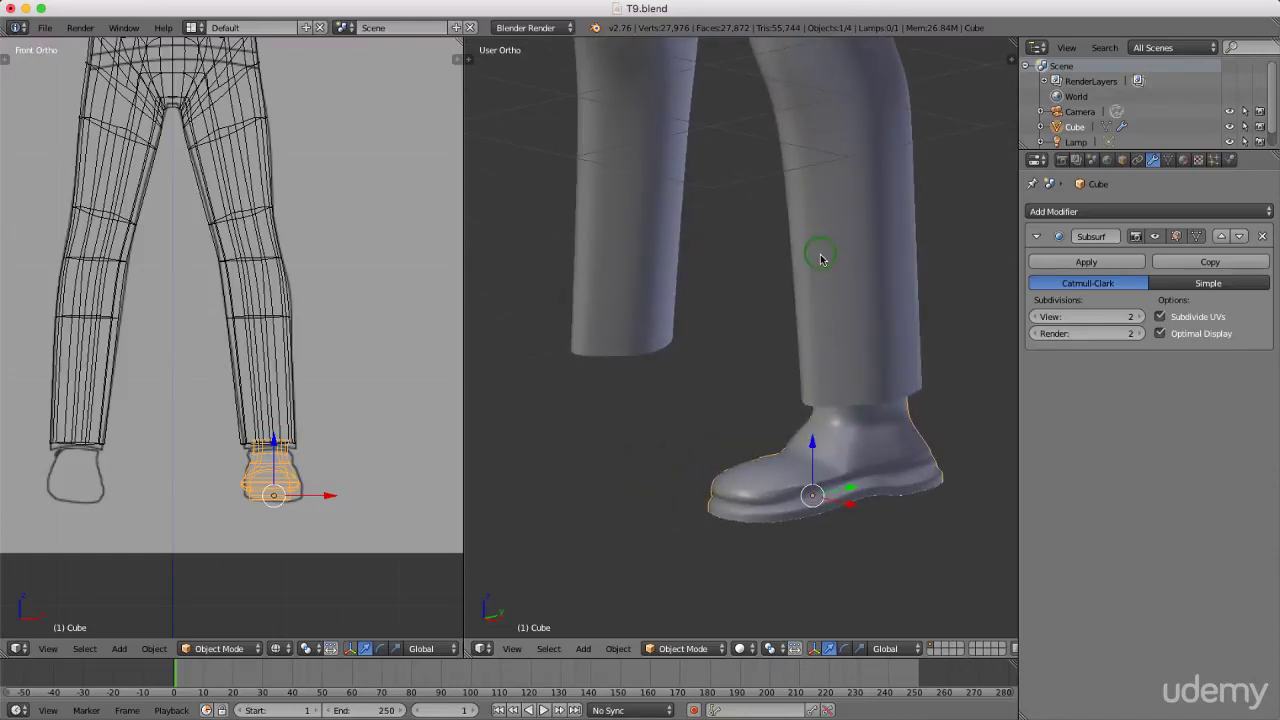
middle_drag(820, 259, 838, 325)
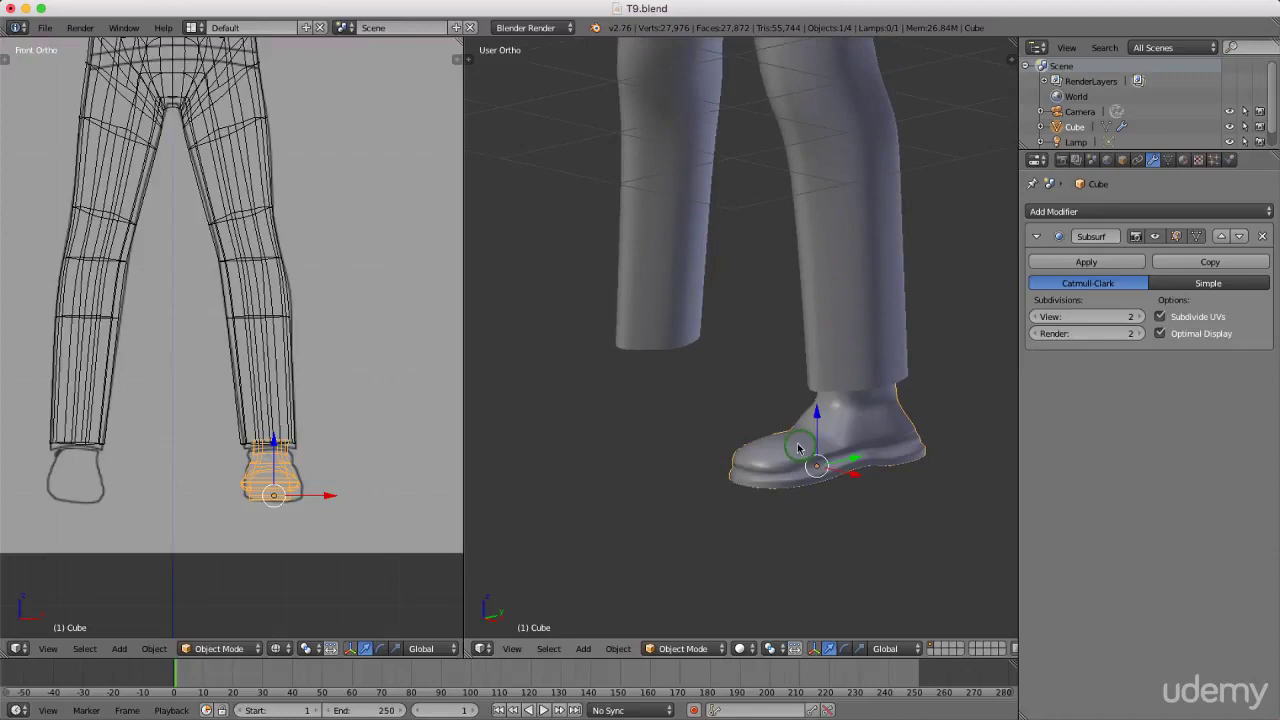
shift+right_click(867, 324)
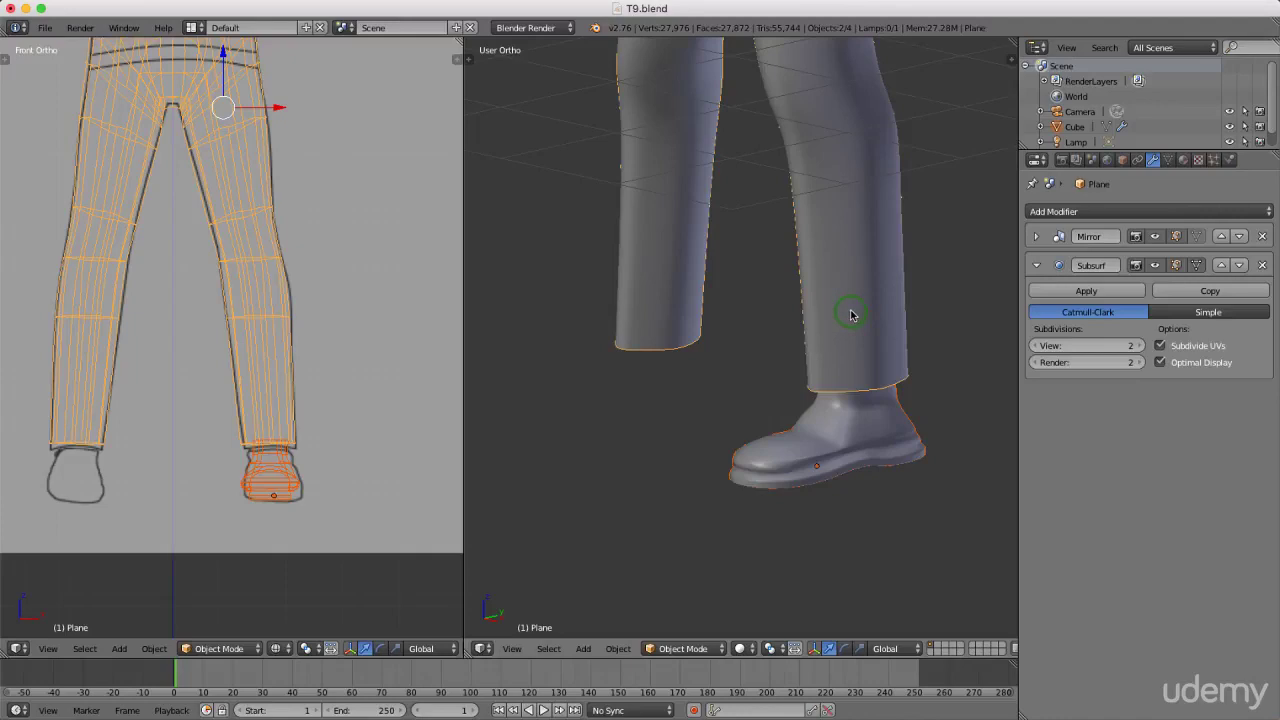
key(ctrl+j)
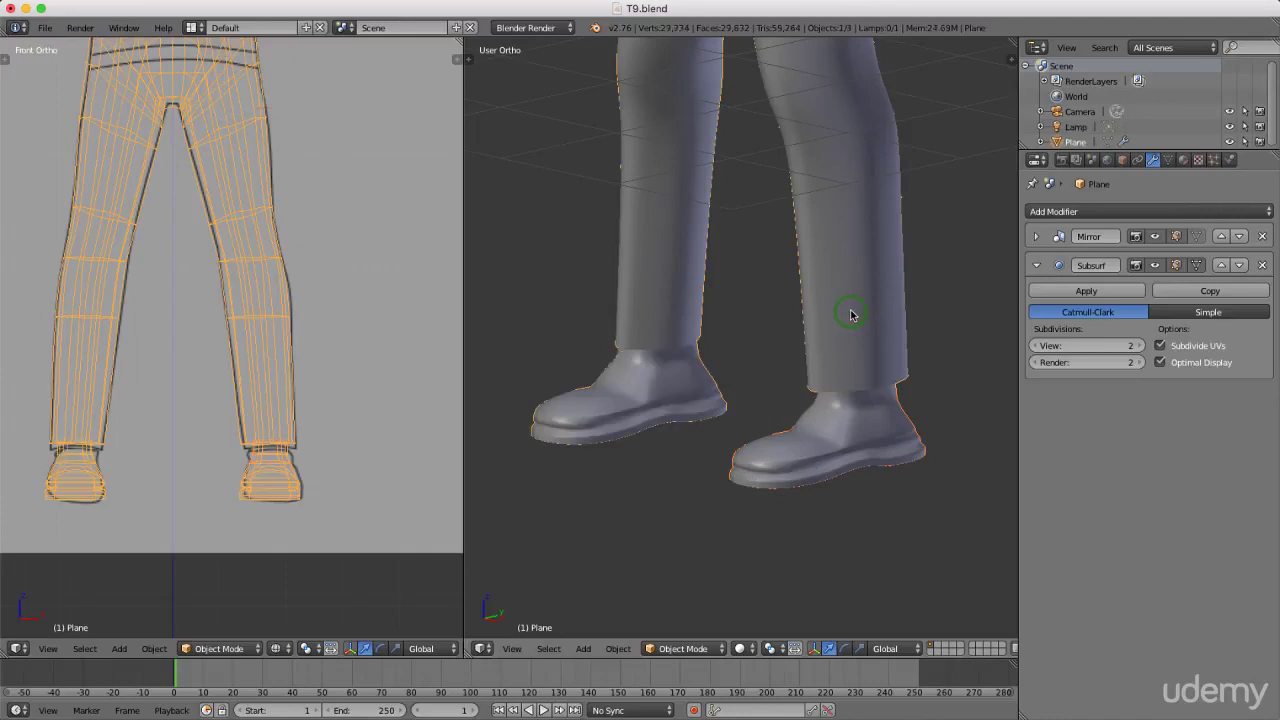
Check both shoes against the front reference drawing and save over T9.blend.
middle_drag(620, 380, 743, 363)
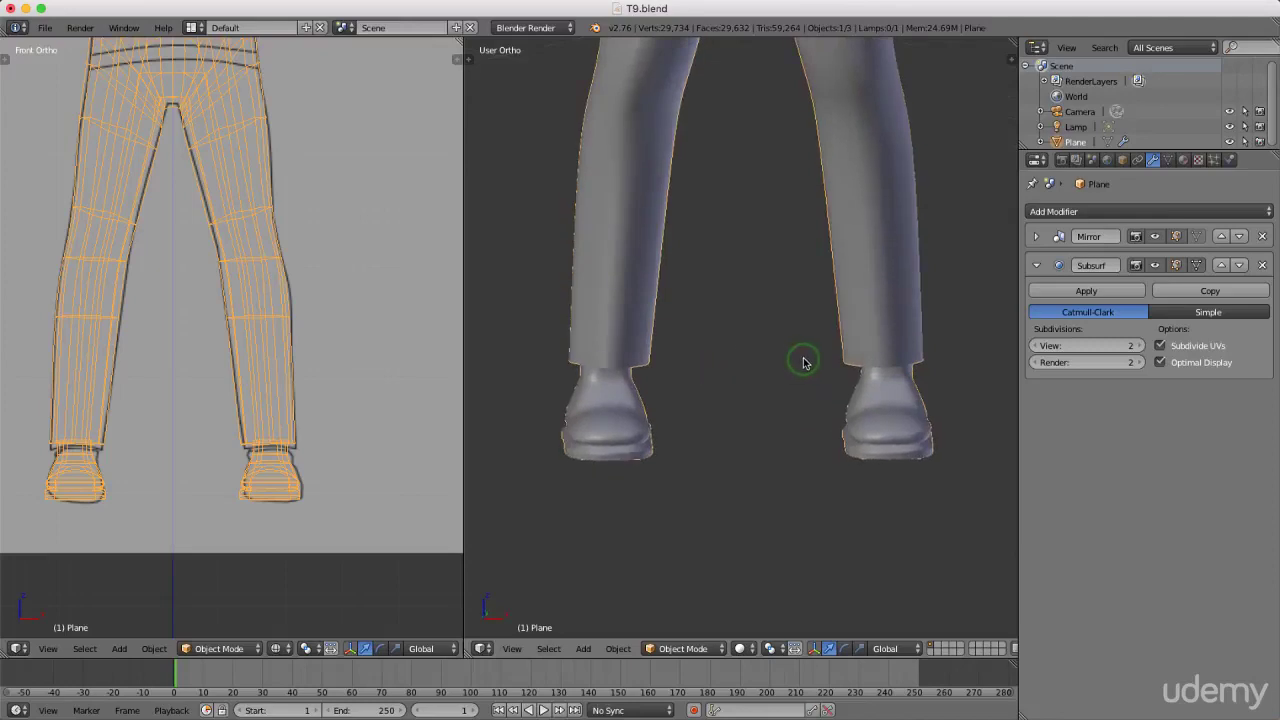
mouse_move(797, 440)
middle_down()
mouse_move(727, 435)
mouse_move(706, 449)
mouse_move(787, 445)
middle_up()
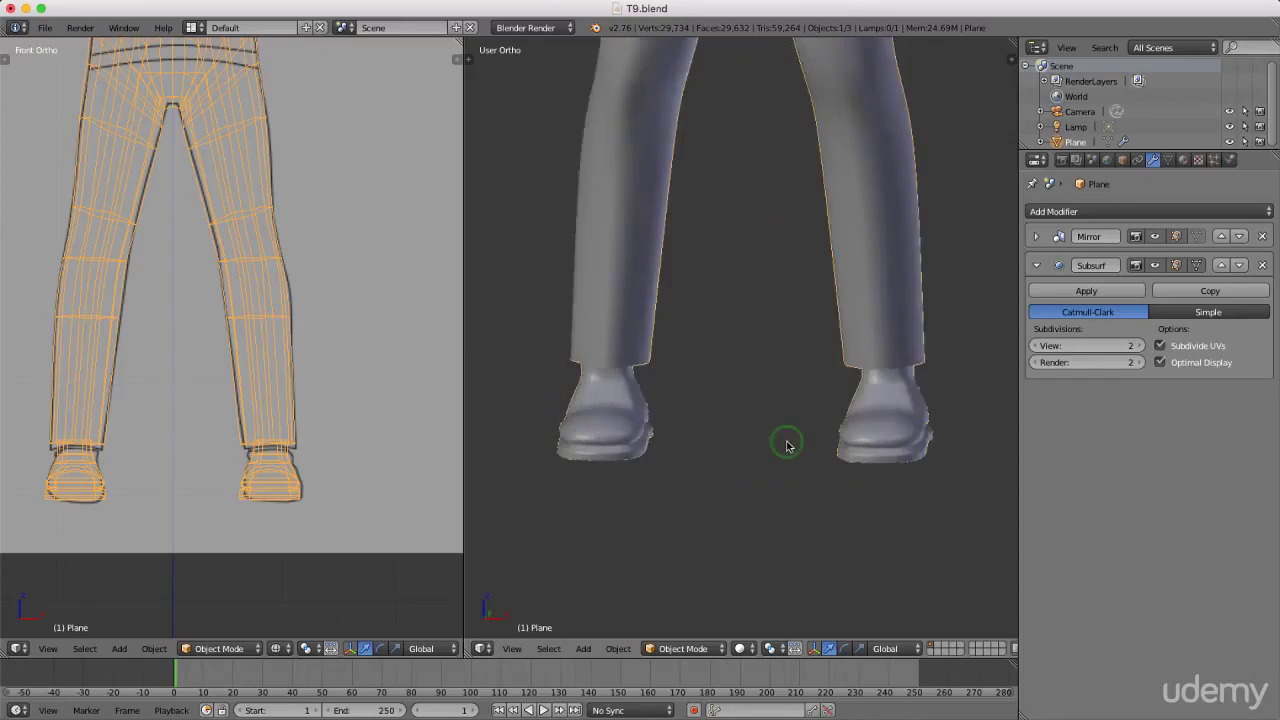
key(KP_1)
key(ctrl+shift+o)
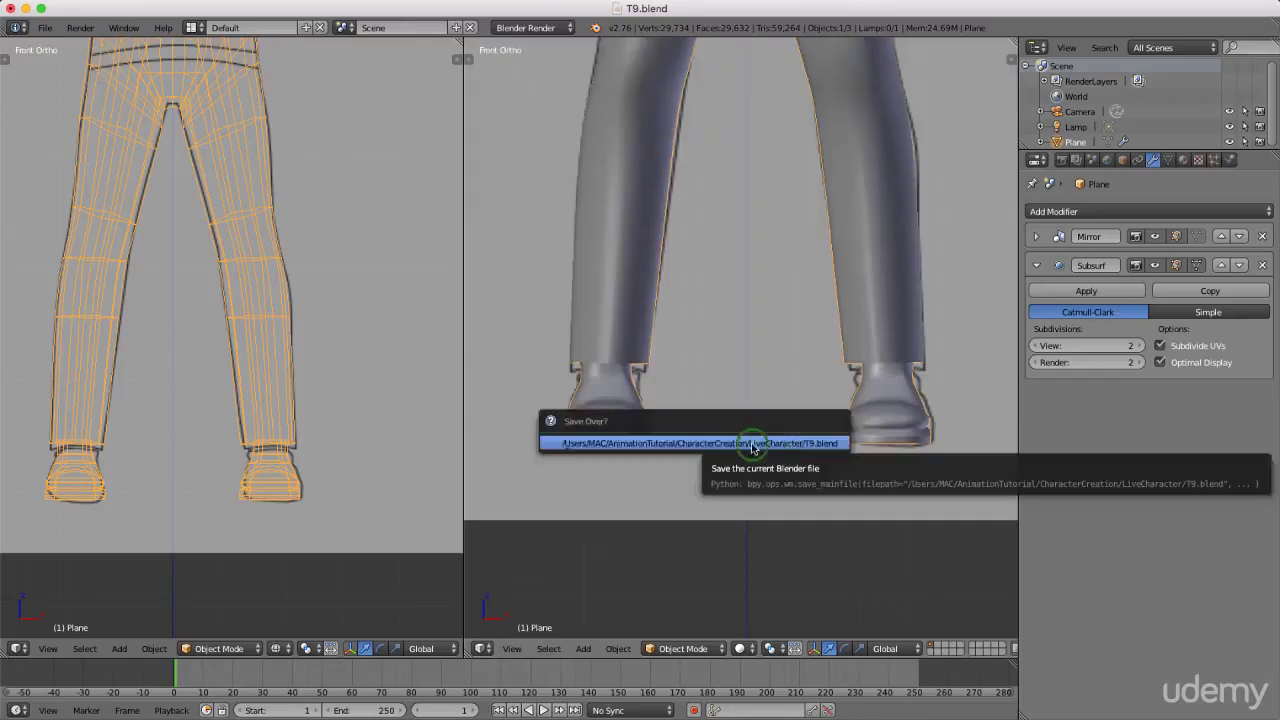
click(749, 444)
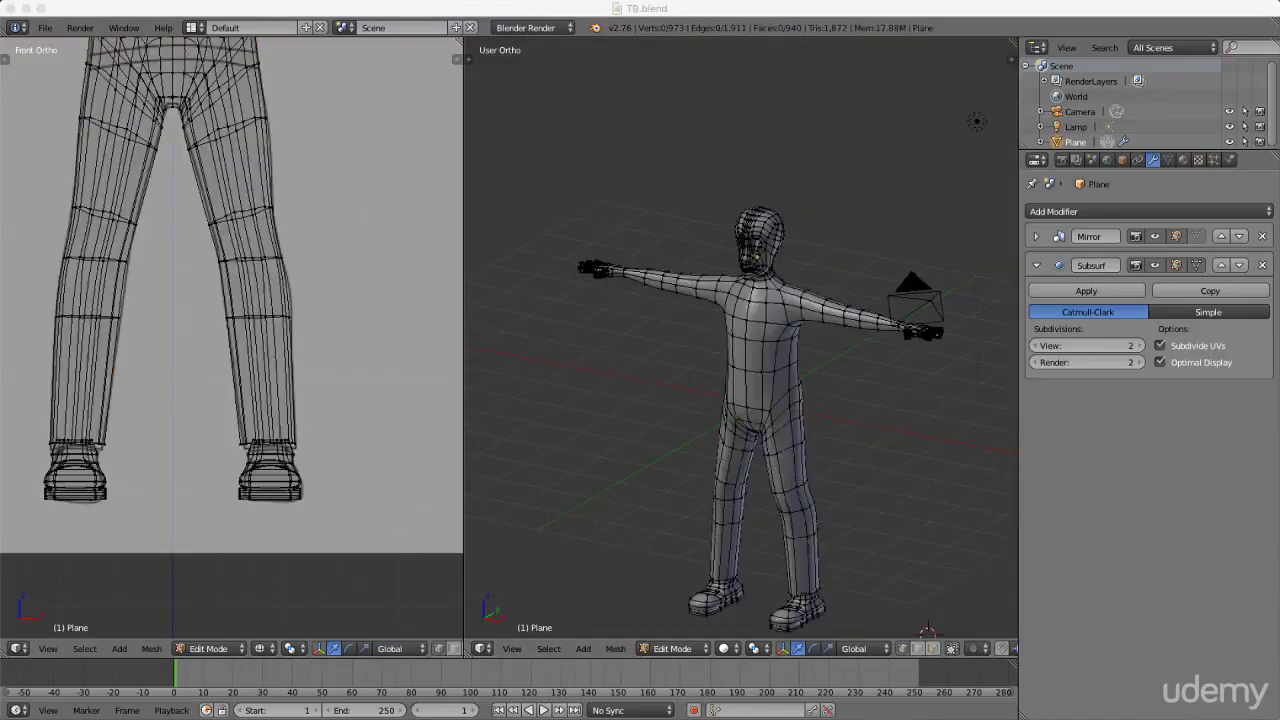
In the right view, delete the two faces on the side of the head where the reference ear is drawn.
click(683, 481)
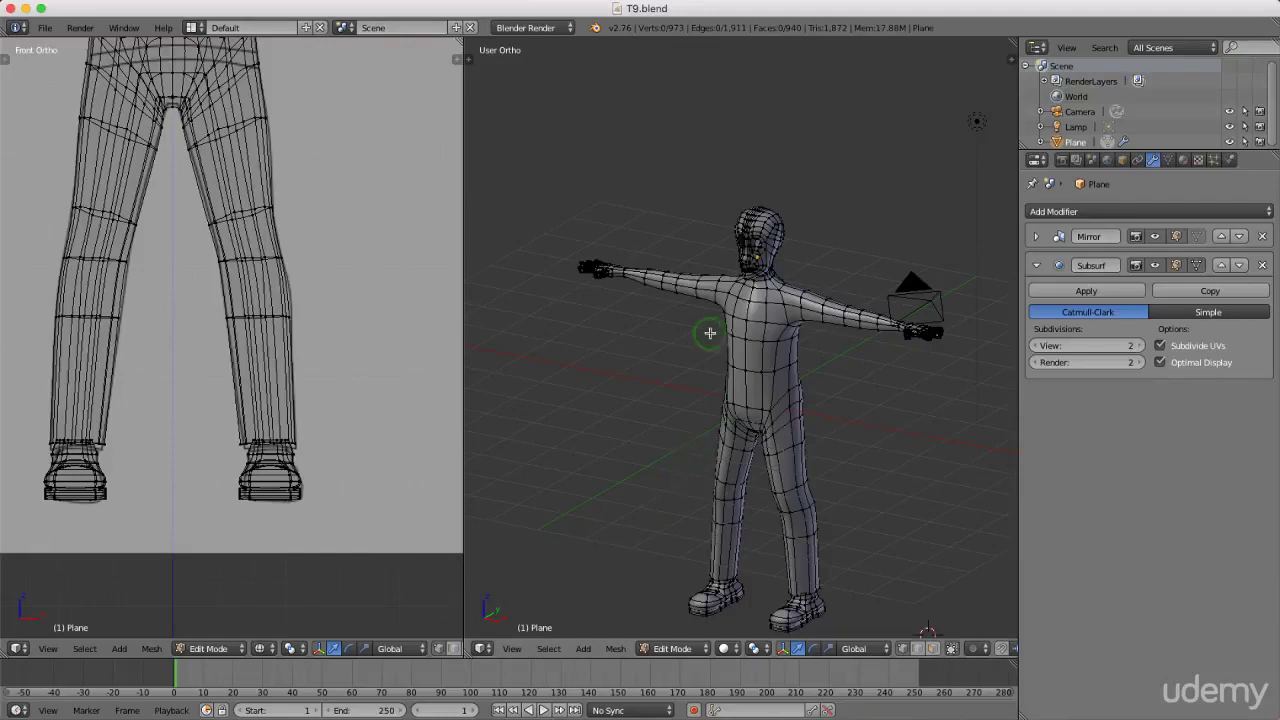
scroll(751, 258, up, 5)
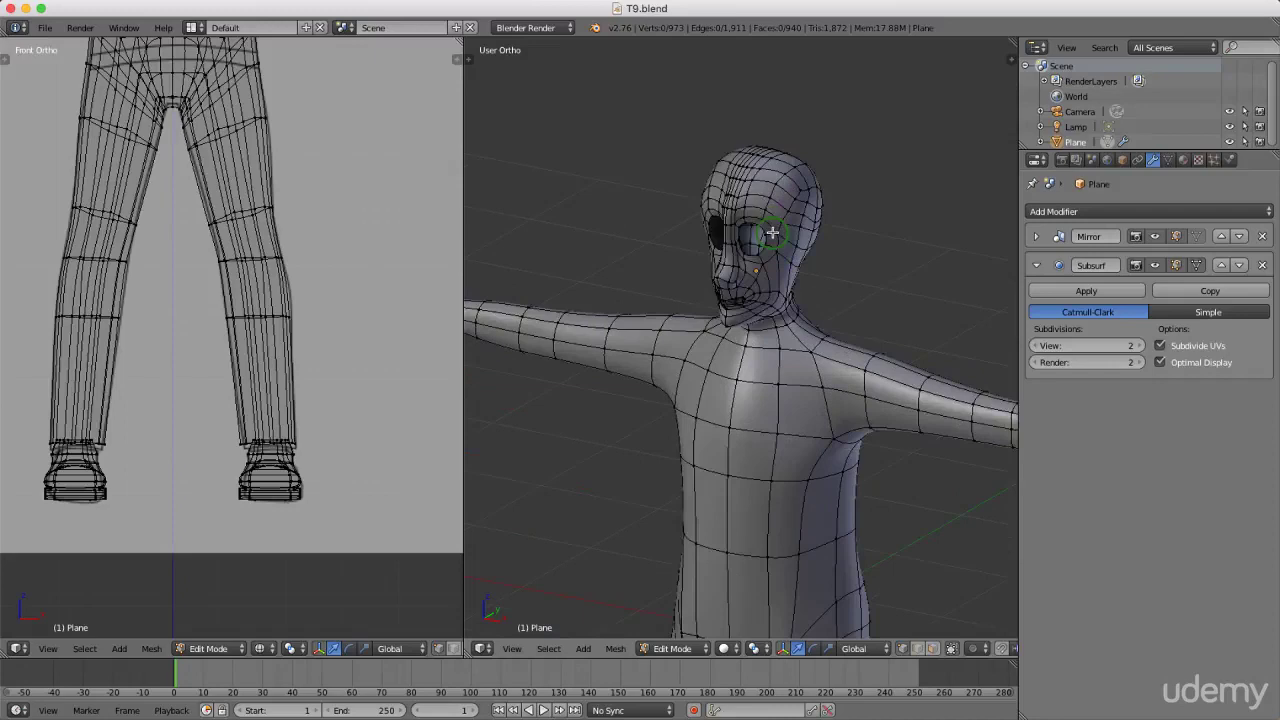
scroll(314, 383, down, 6)
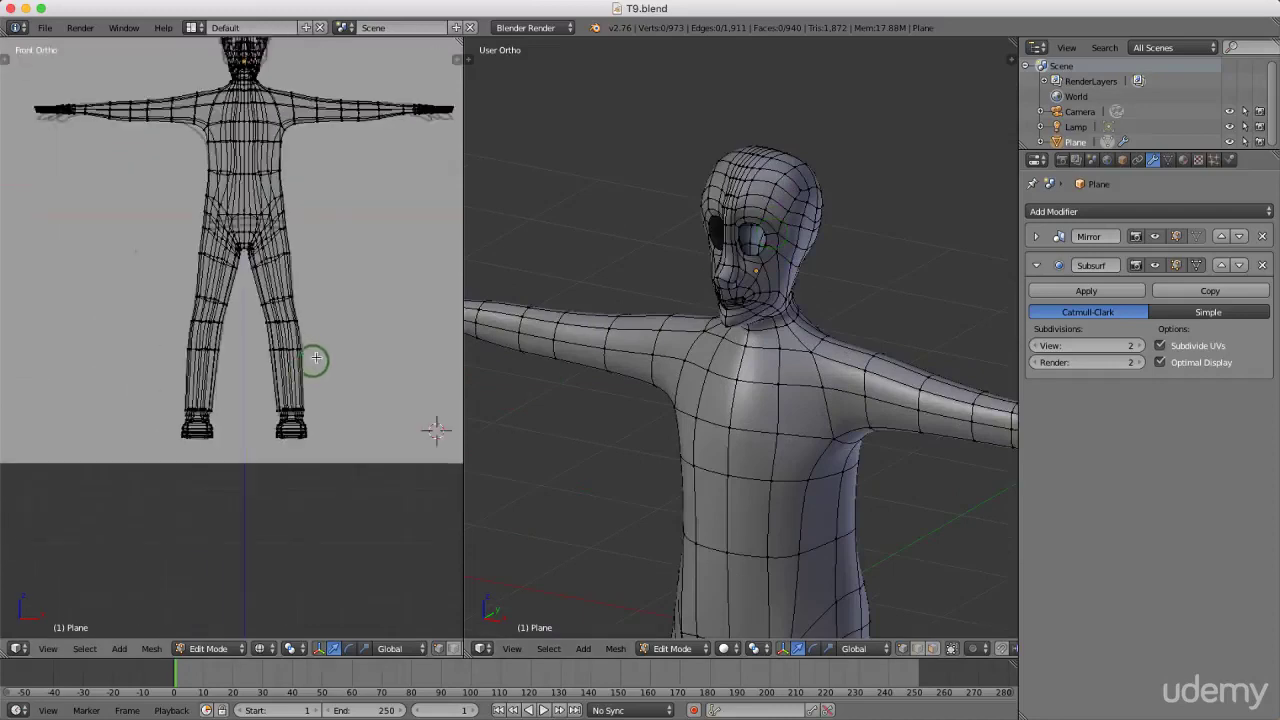
shift+middle_drag(319, 409, 314, 480)
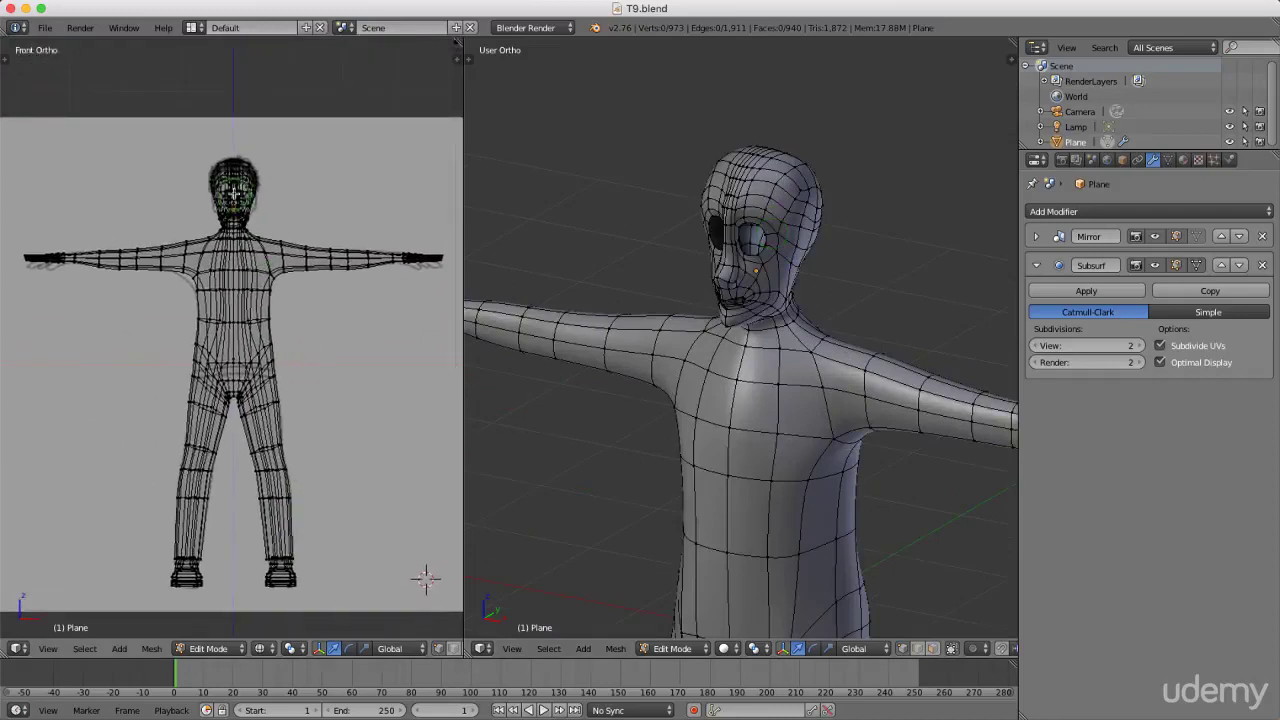
scroll(242, 200, up, 4)
key(KP_3)
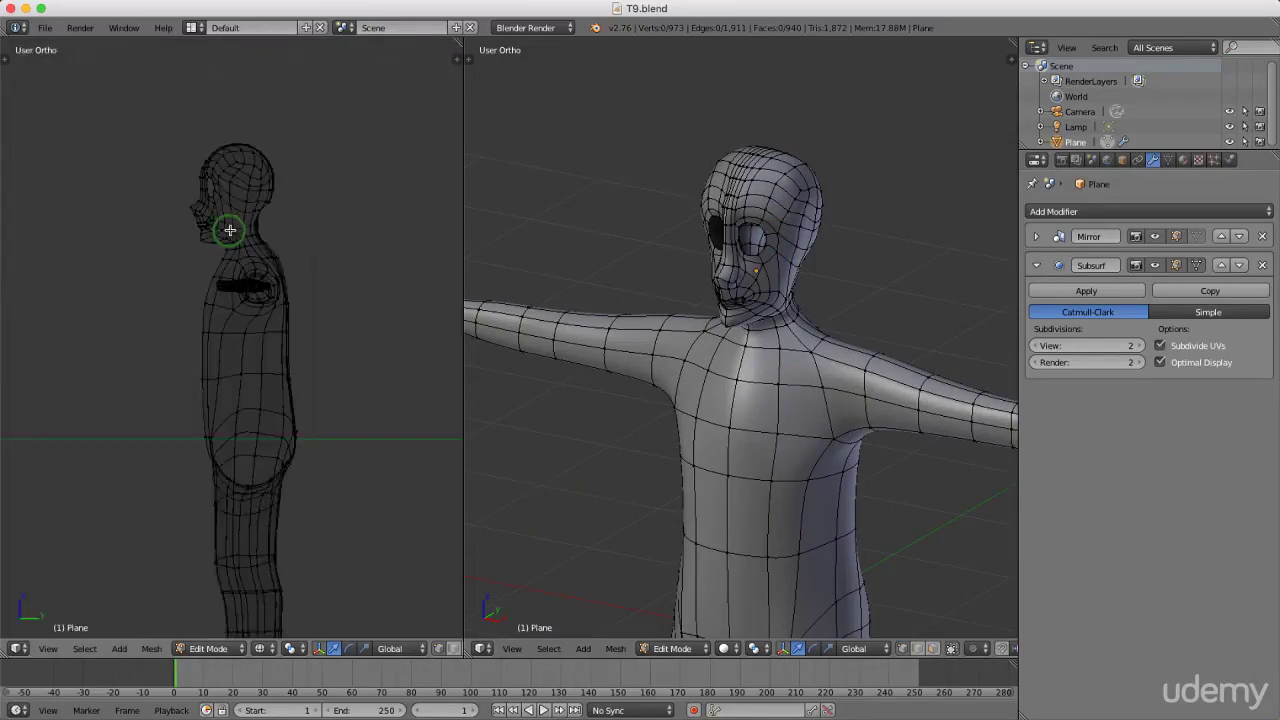
scroll(218, 205, up, 2)
scroll(241, 193, up, 6)
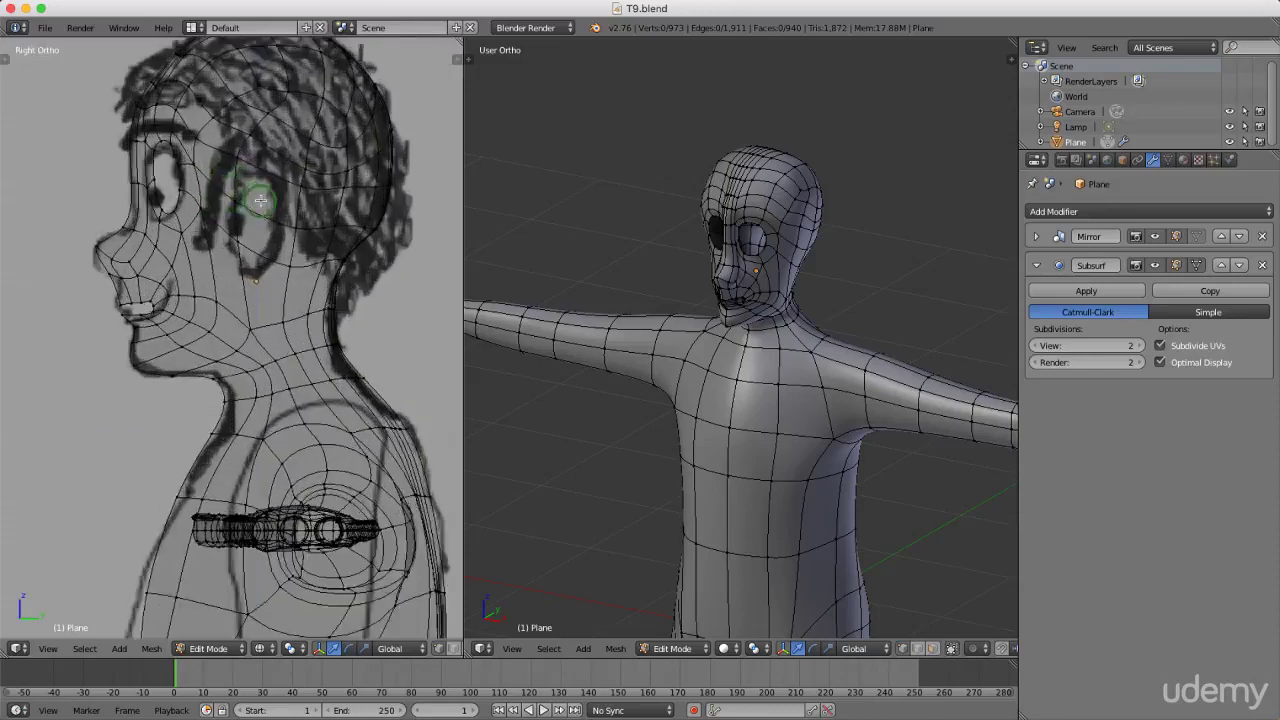
shift+scroll(254, 304, up, 2)
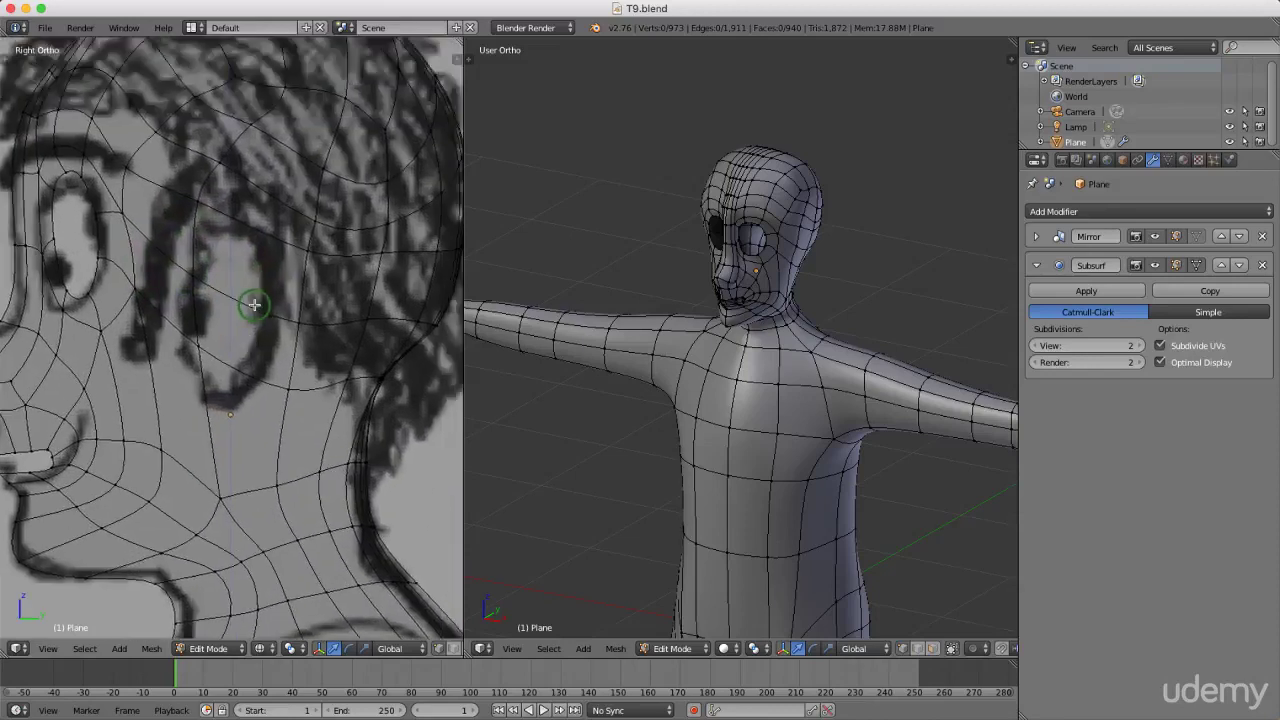
key(ctrl+Tab)
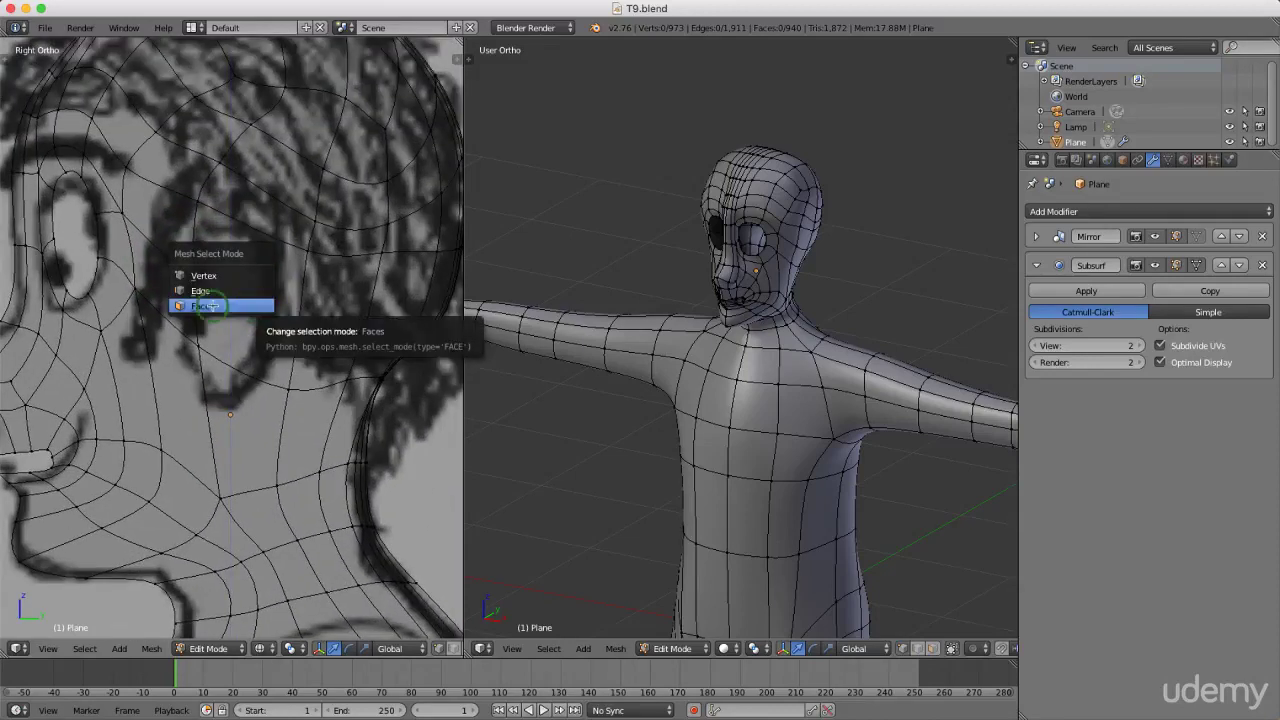
click(219, 305)
right_click(240, 263)
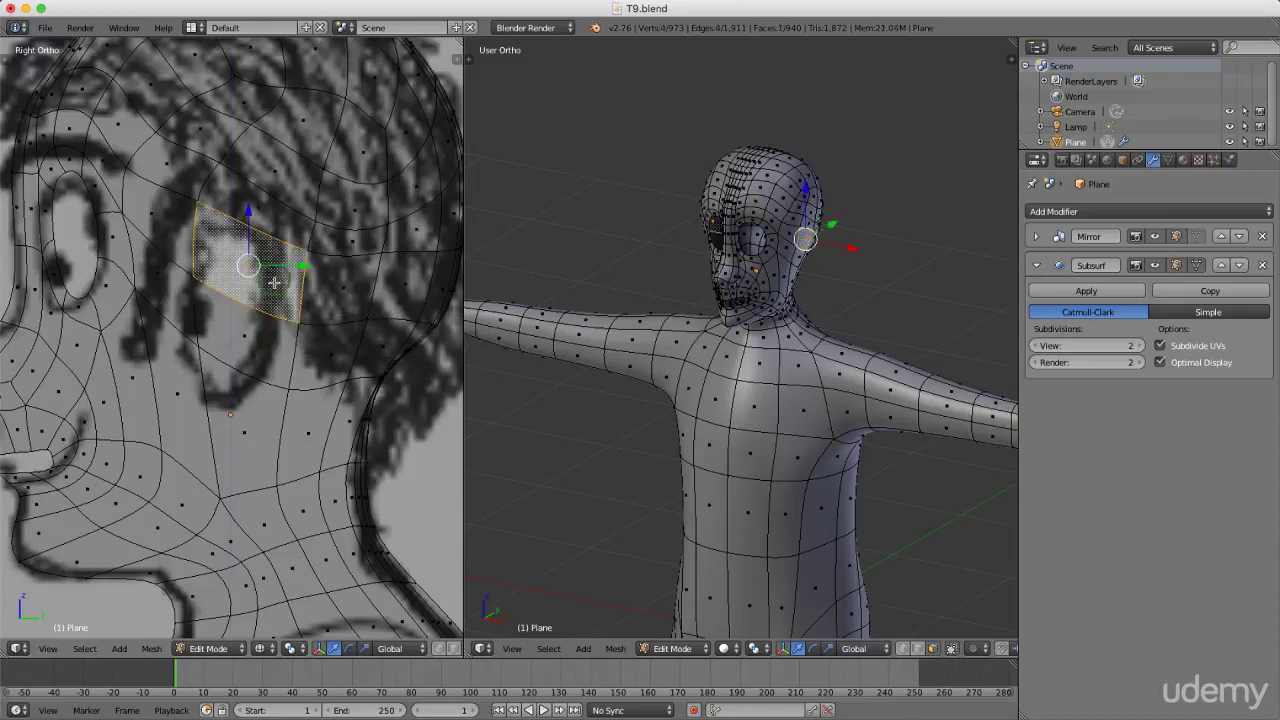
shift+right_click(238, 335)
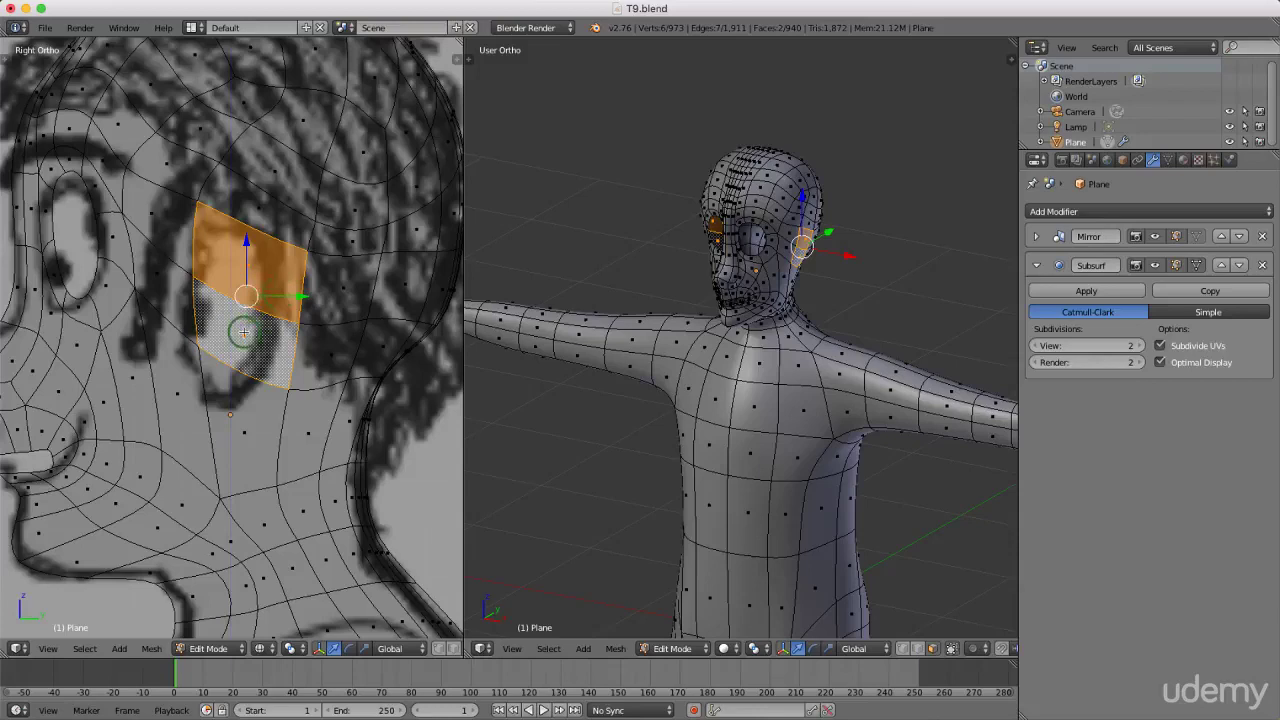
key(x)
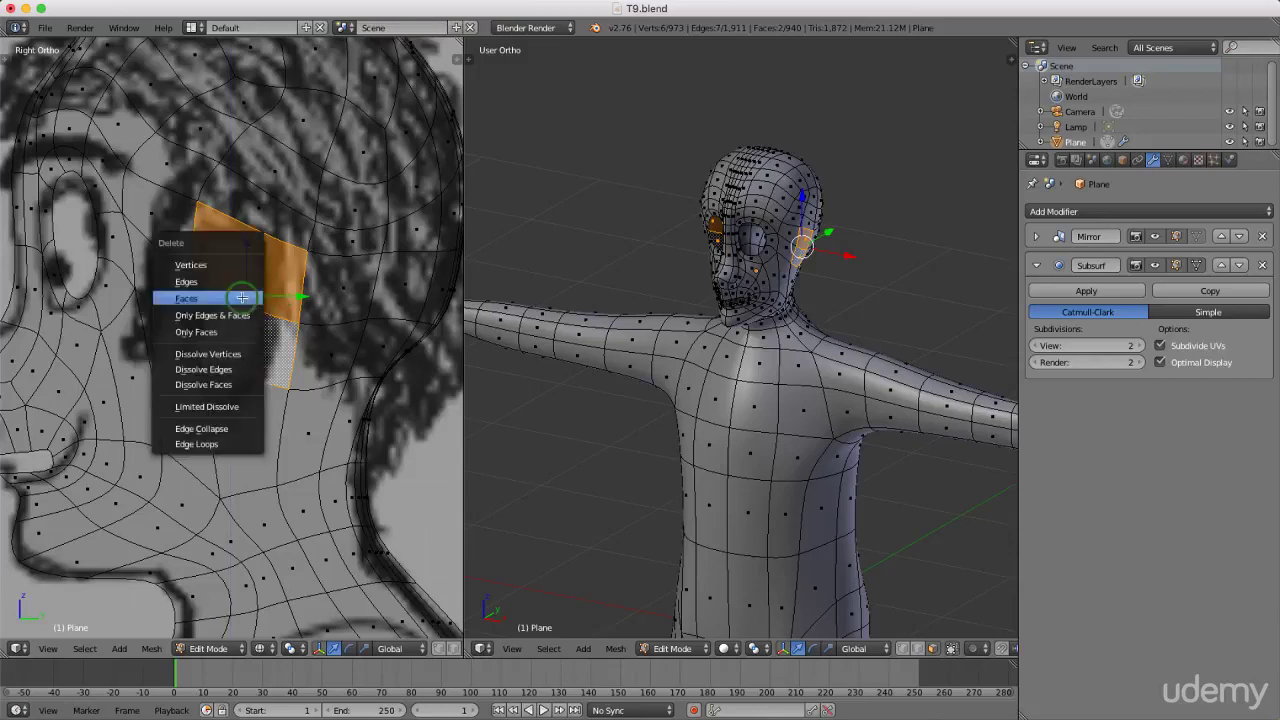
click(243, 298)
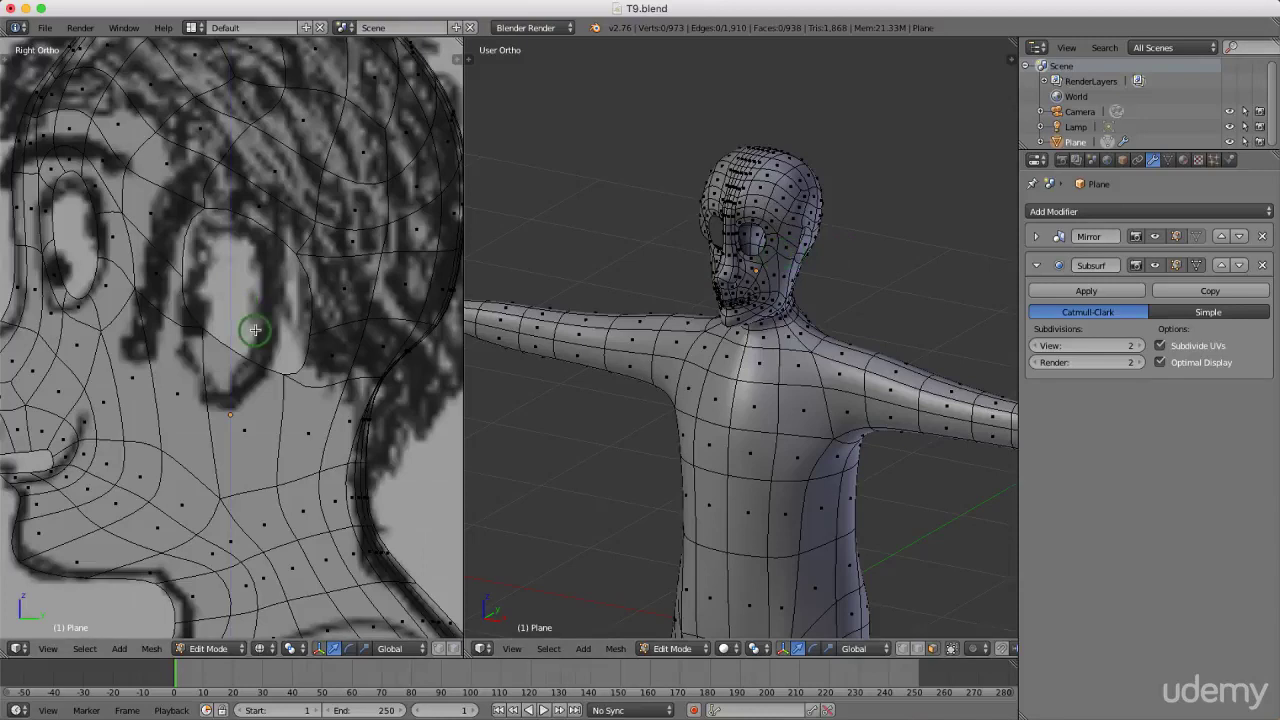
In solid shading with vertex selection, shift the ear opening's upper front vertex backward and its lower front vertex down.
key(z)
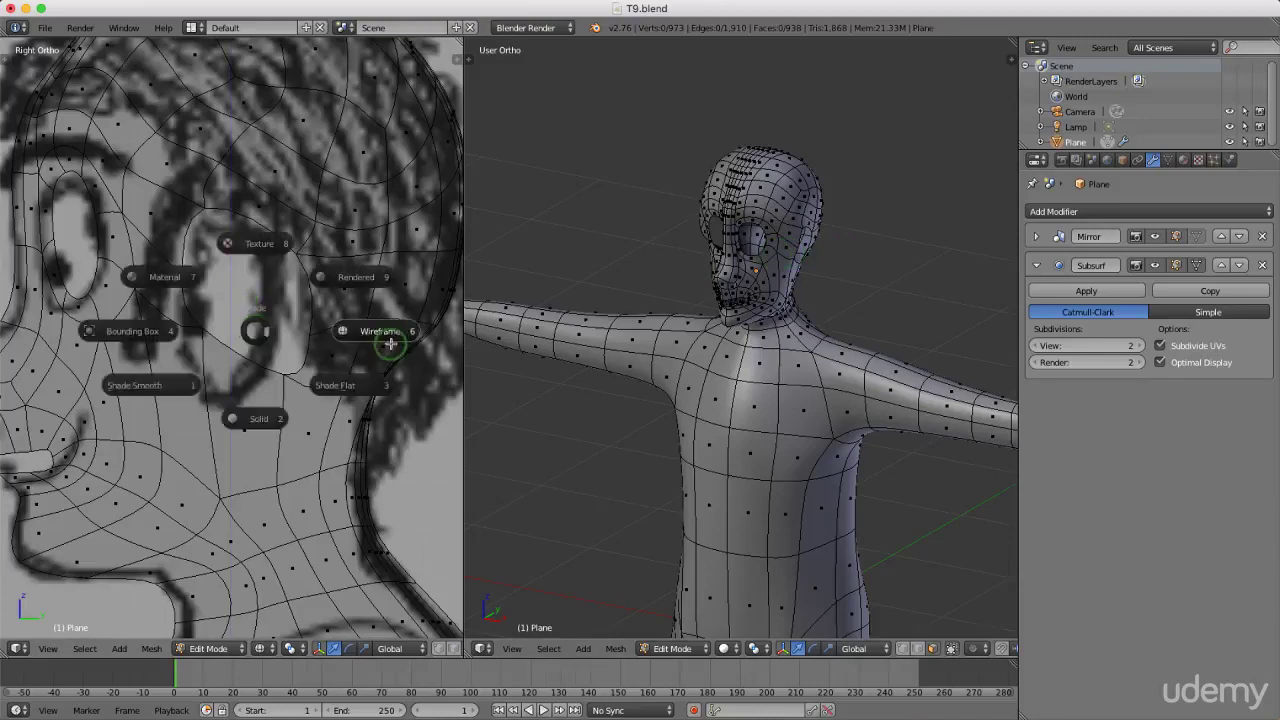
click(259, 419)
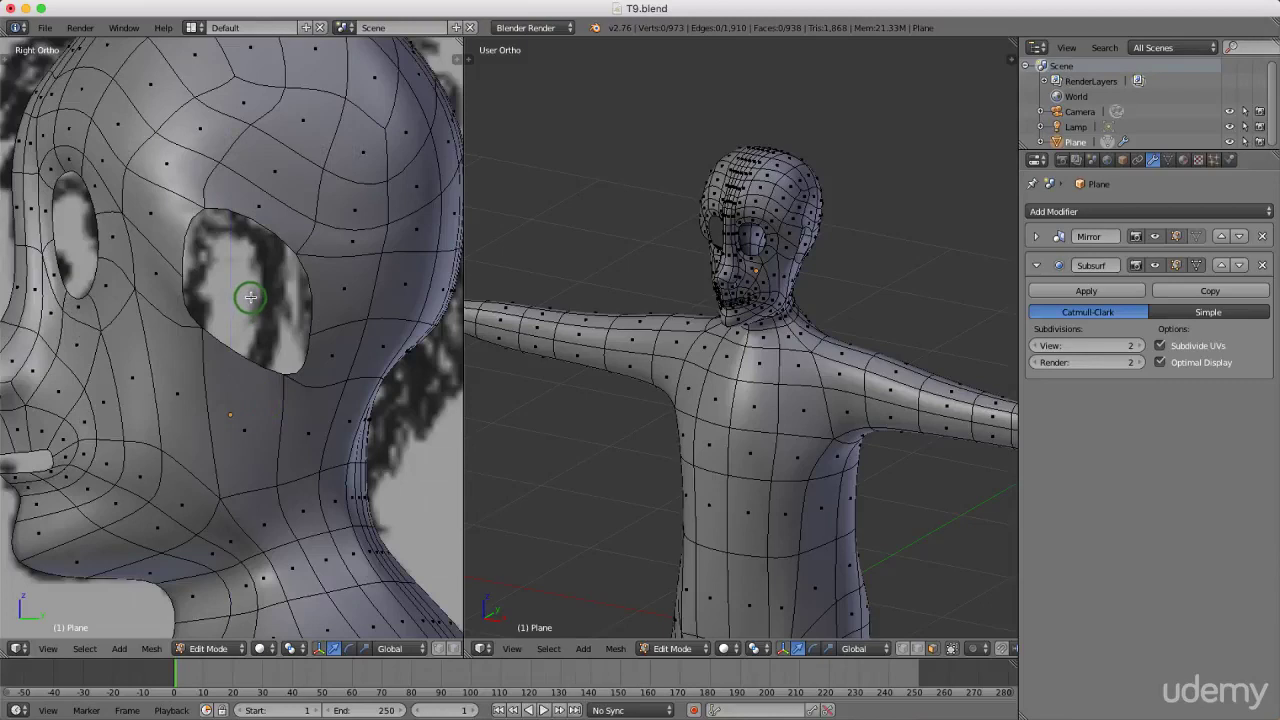
key(ctrl+Tab)
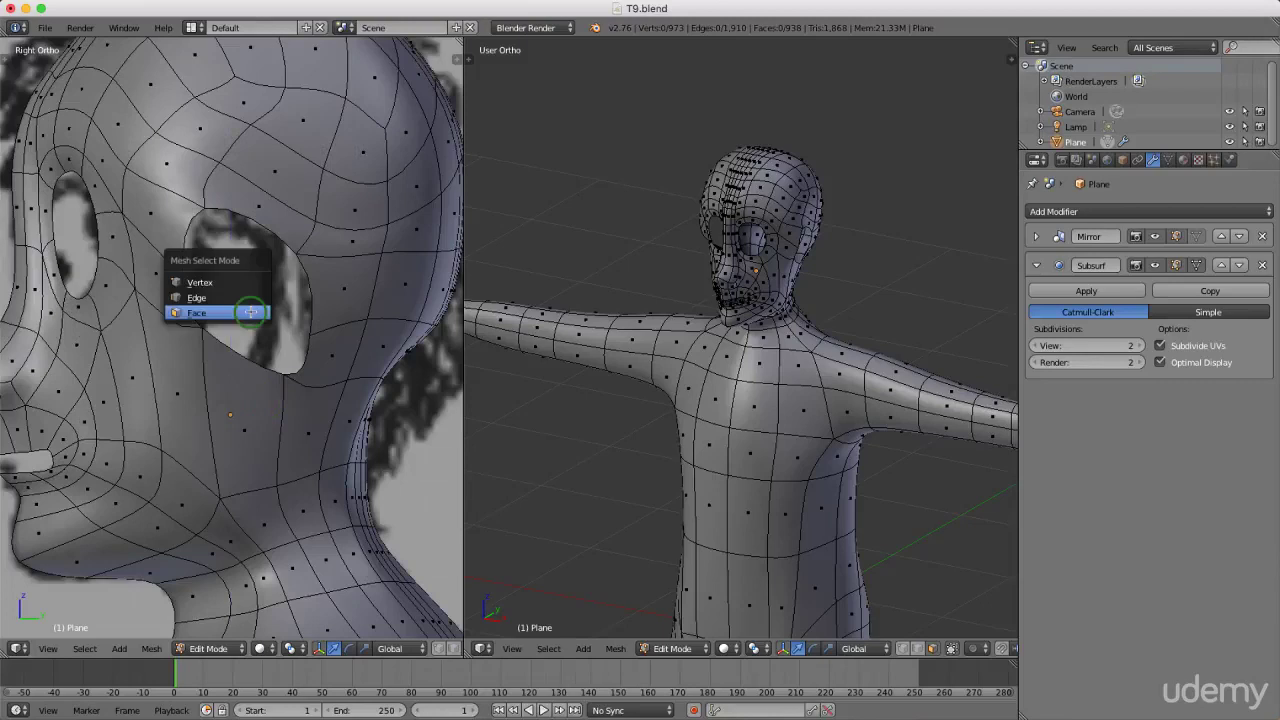
click(238, 290)
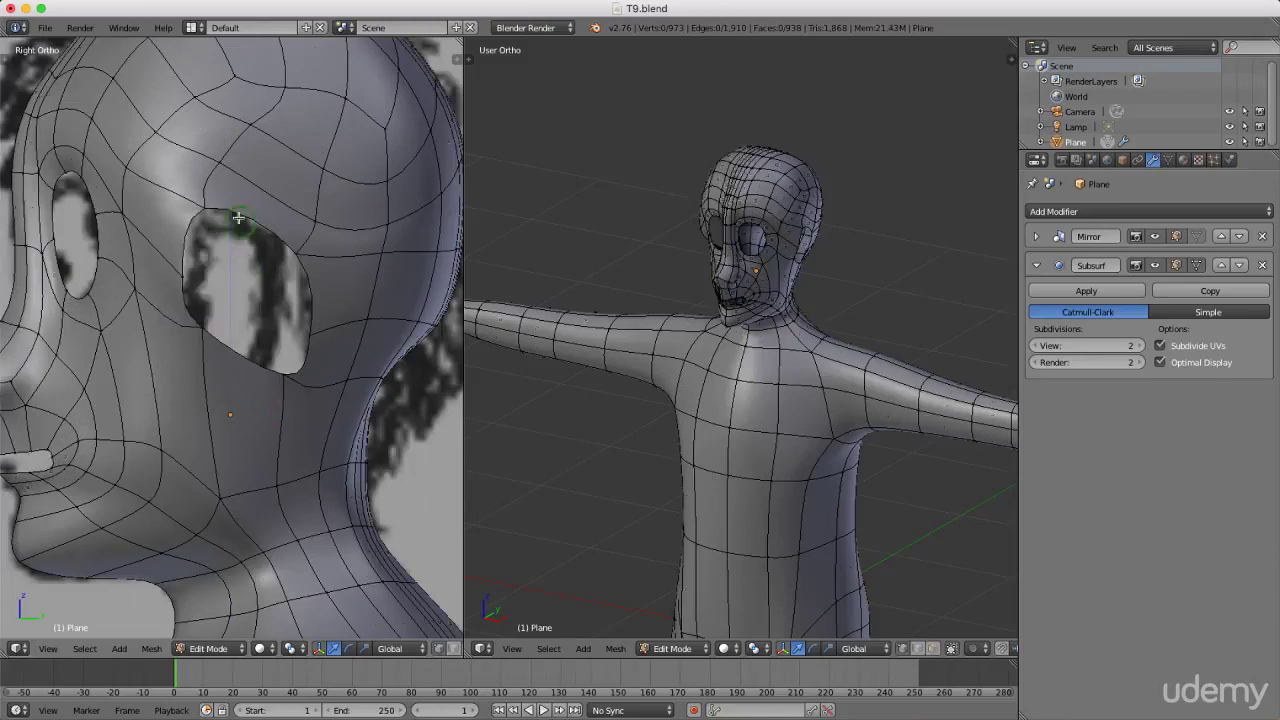
scroll(215, 212, up, 1)
right_click(205, 206)
drag(228, 168, 300, 160)
right_click(201, 335)
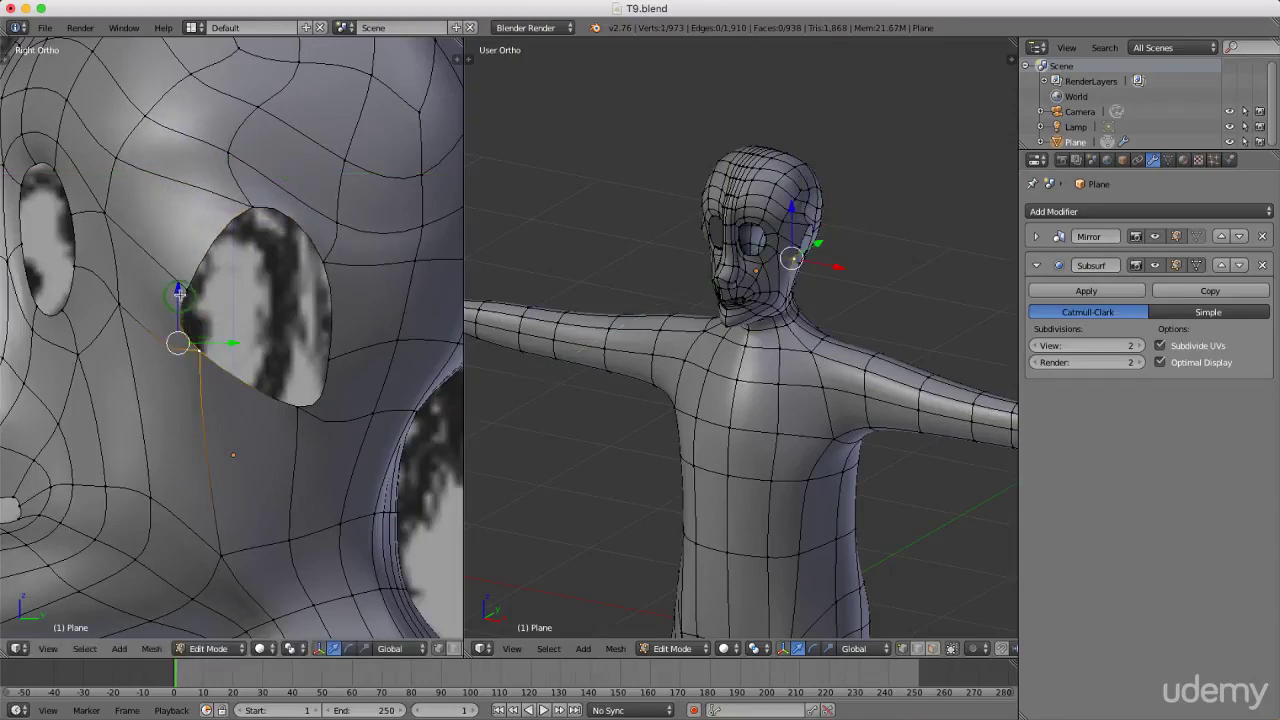
drag(176, 288, 178, 330)
Reposition the bottom and lower rear vertices of the ear opening to round its lower back edge.
right_click(295, 409)
mouse_move(309, 426)
mouse_down()
mouse_move(314, 416)
mouse_move(391, 434)
mouse_move(322, 429)
mouse_up()
right_click(322, 354)
drag(363, 371, 346, 368)
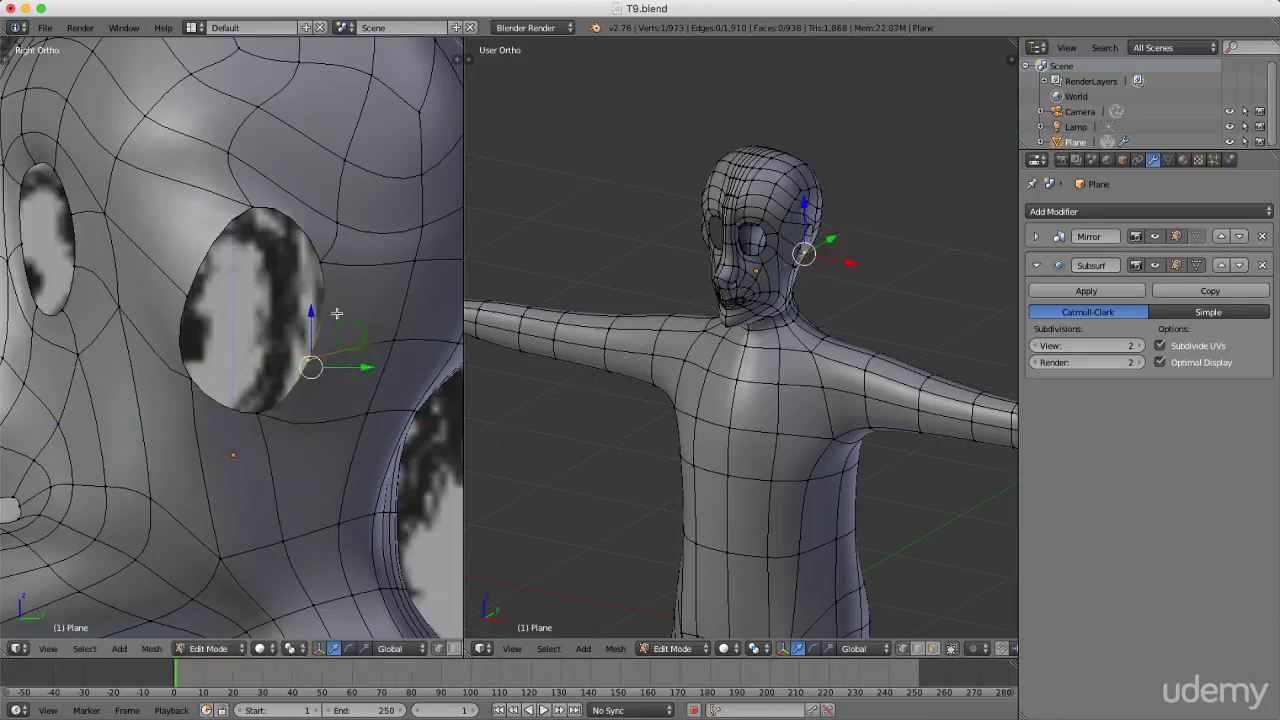
Raise the ear opening's upper front vertex and shift its upper rear vertex slightly forward.
right_click(178, 300)
drag(176, 251, 171, 221)
right_click(320, 262)
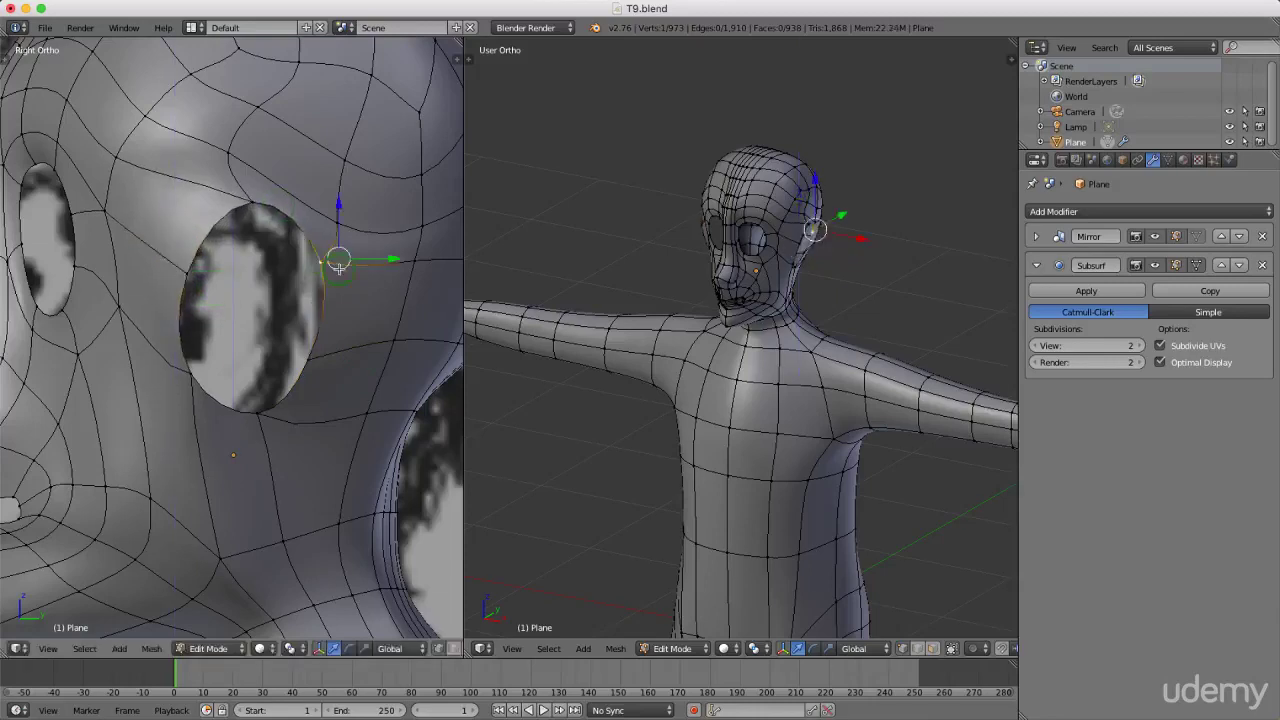
drag(388, 258, 372, 259)
Shift the ear opening's top vertex backward about 0.04, and move its upper front vertex backward.
right_click(245, 206)
mouse_move(290, 172)
mouse_down()
mouse_move(331, 174)
mouse_move(314, 172)
mouse_up()
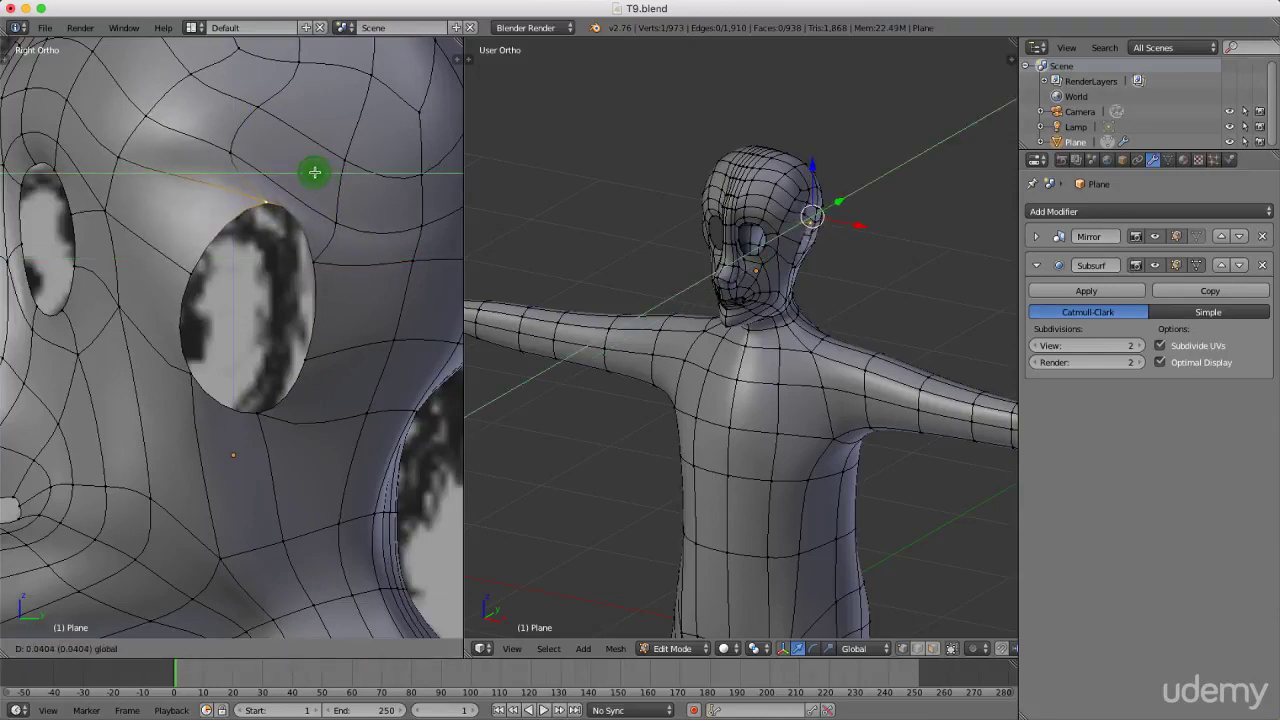
drag(314, 172, 314, 172)
right_click(186, 271)
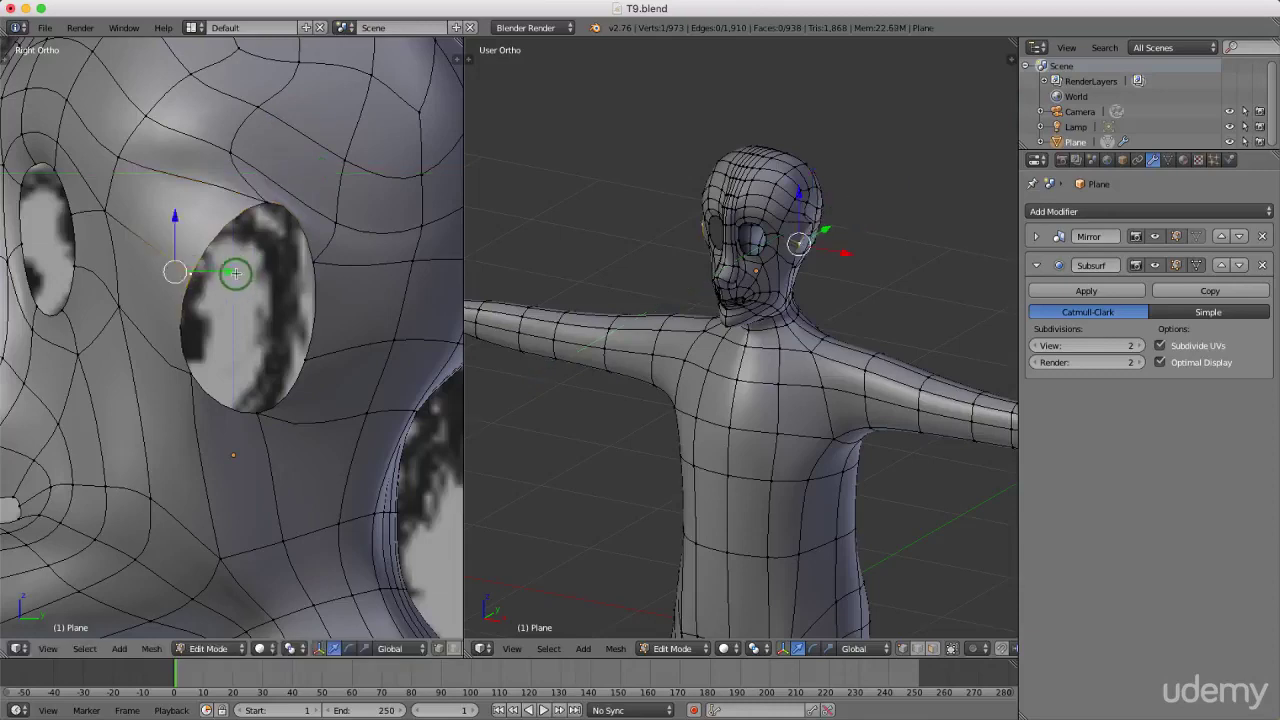
drag(223, 271, 280, 268)
Move the ear opening's upper rear vertex backward and its lower front vertex backward to slant the oval.
right_click(319, 262)
drag(367, 260, 405, 259)
right_click(214, 370)
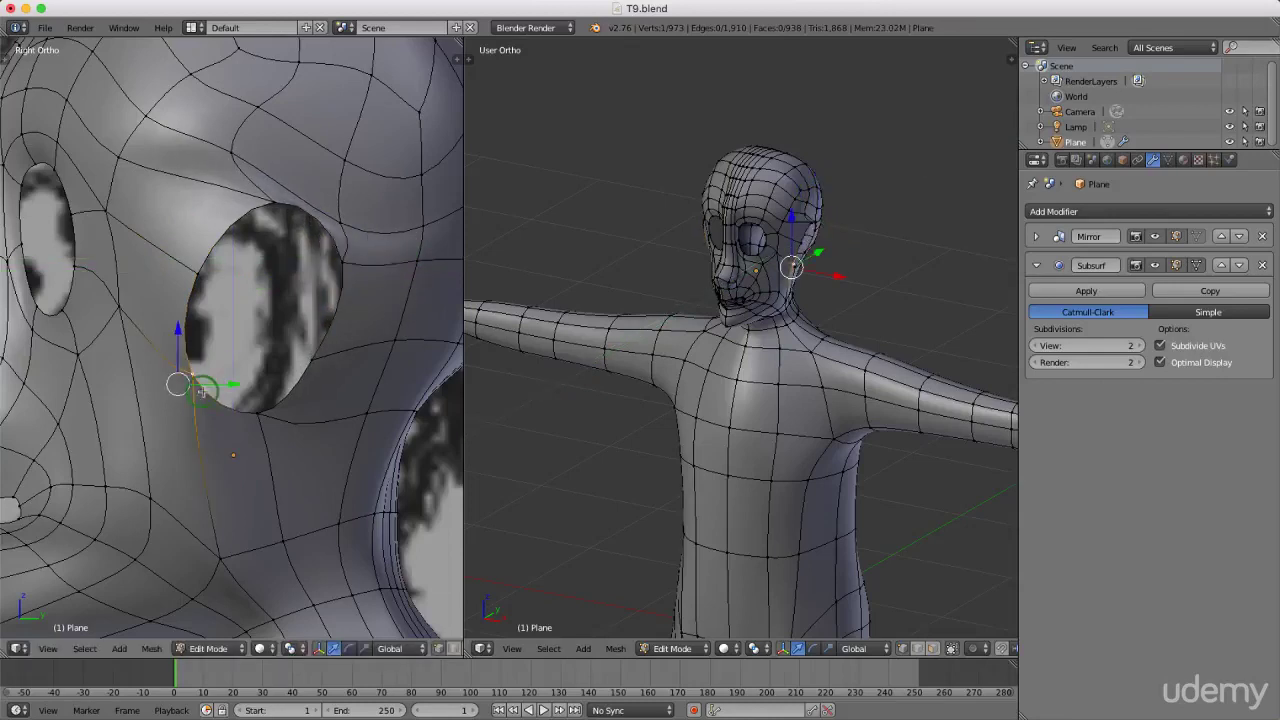
drag(224, 381, 259, 410)
right_click(202, 272)
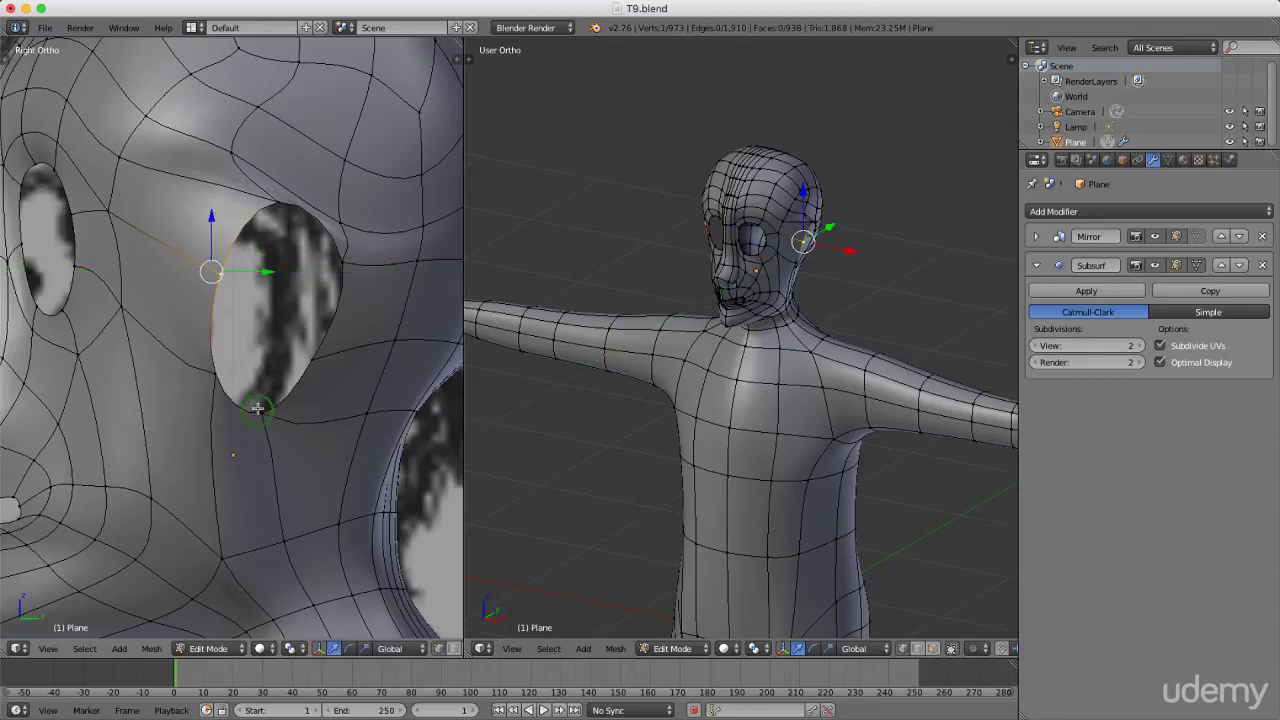
Raise the ear opening's bottom vertex slightly, and shift its lower rear vertex up and a little forward.
right_click(260, 409)
drag(265, 380, 266, 371)
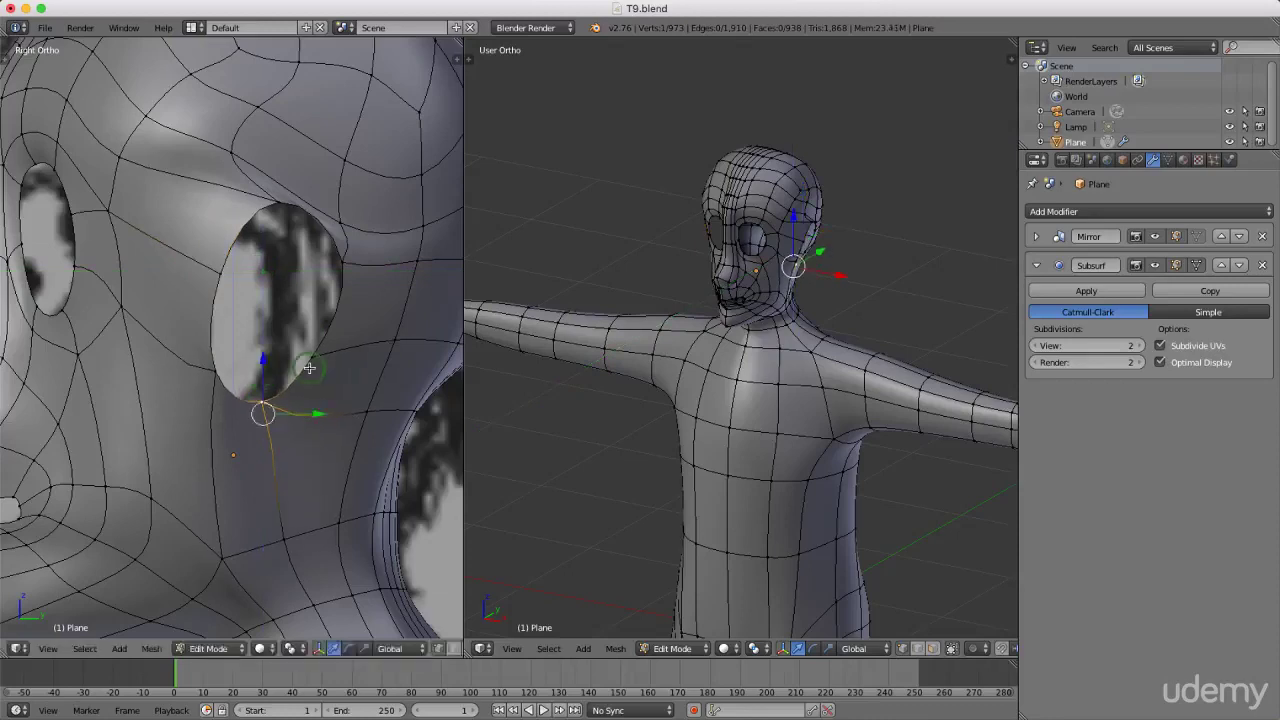
right_click(311, 357)
drag(312, 328, 310, 313)
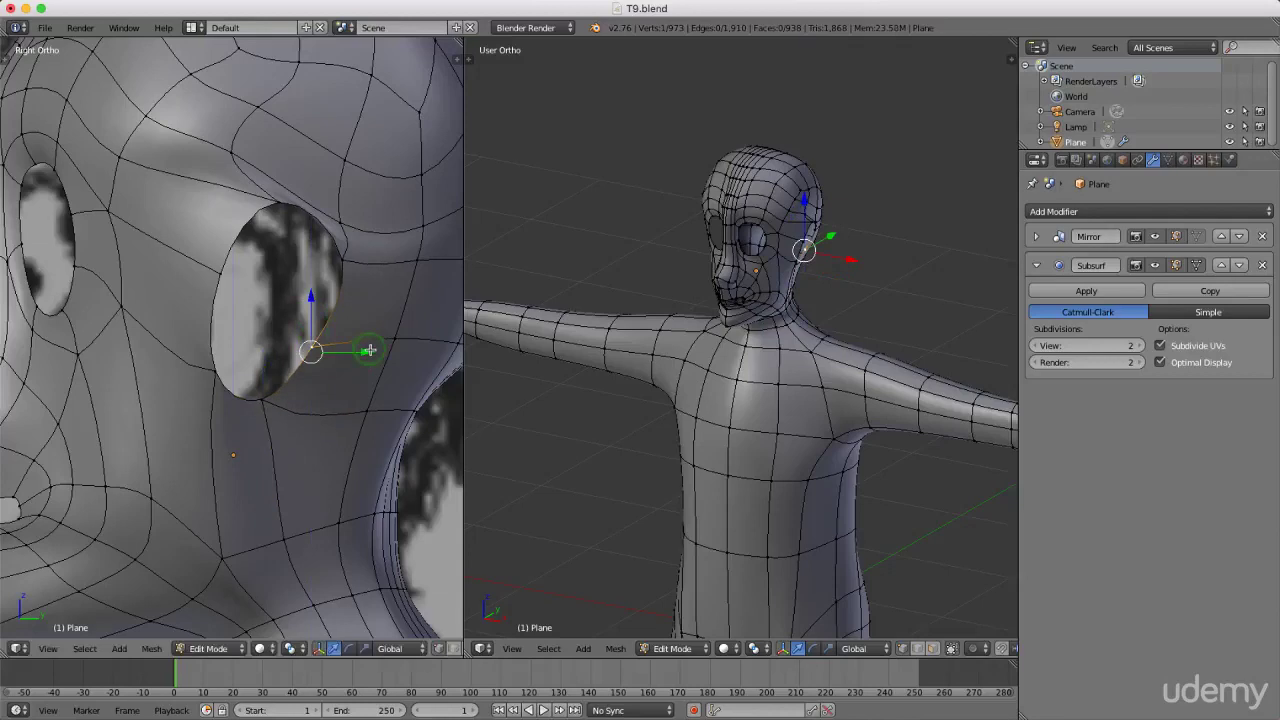
drag(367, 353, 349, 267)
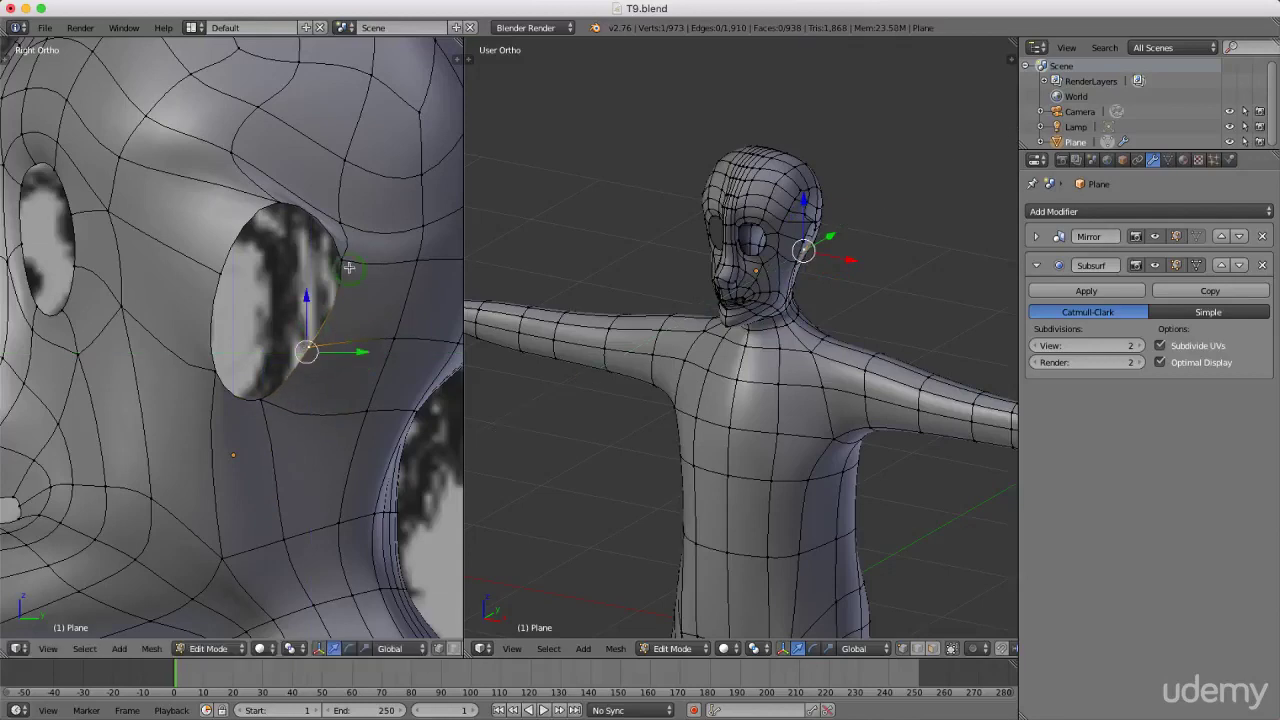
Nudge the ear opening's upper rear and upper front vertices slightly backward.
right_click(360, 261)
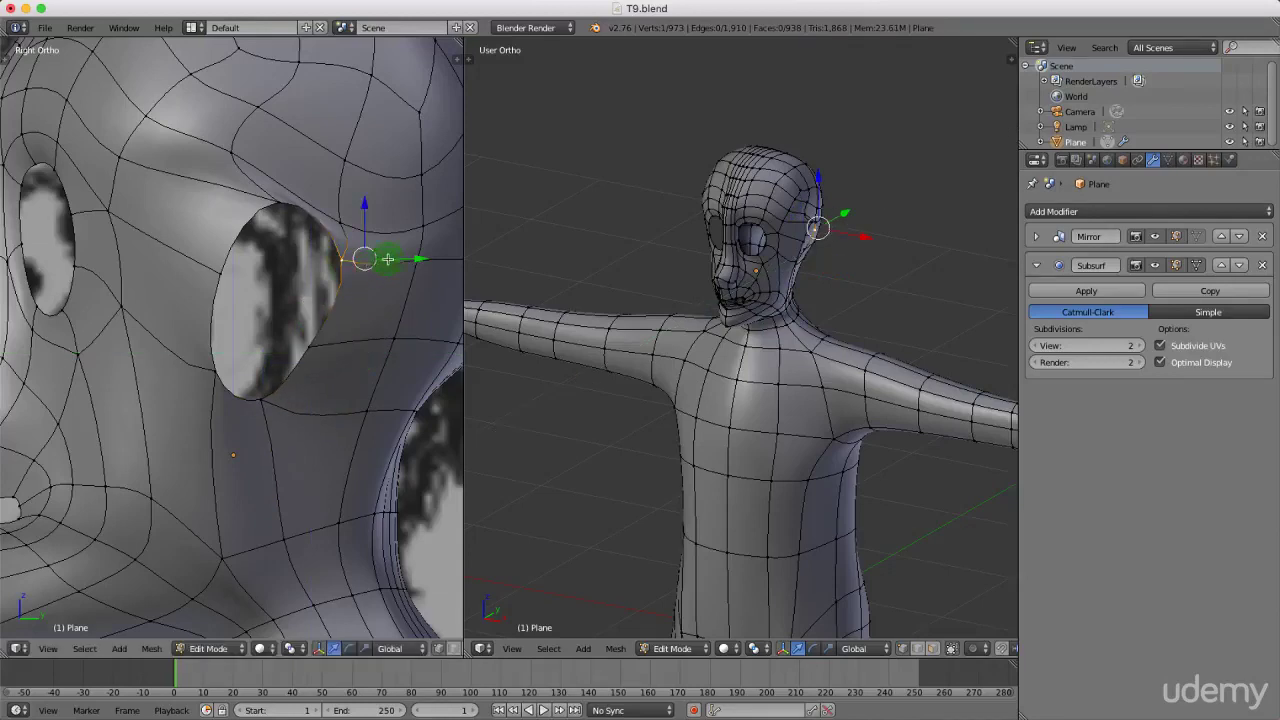
drag(388, 259, 390, 259)
mouse_move(248, 271)
mouse_down()
mouse_move(220, 271)
mouse_move(257, 271)
mouse_up()
right_click(216, 271)
Lower the ear opening's top vertex slightly and shift its lower rear vertex backward.
right_click(285, 198)
drag(277, 142, 288, 154)
right_click(312, 342)
drag(343, 352, 358, 354)
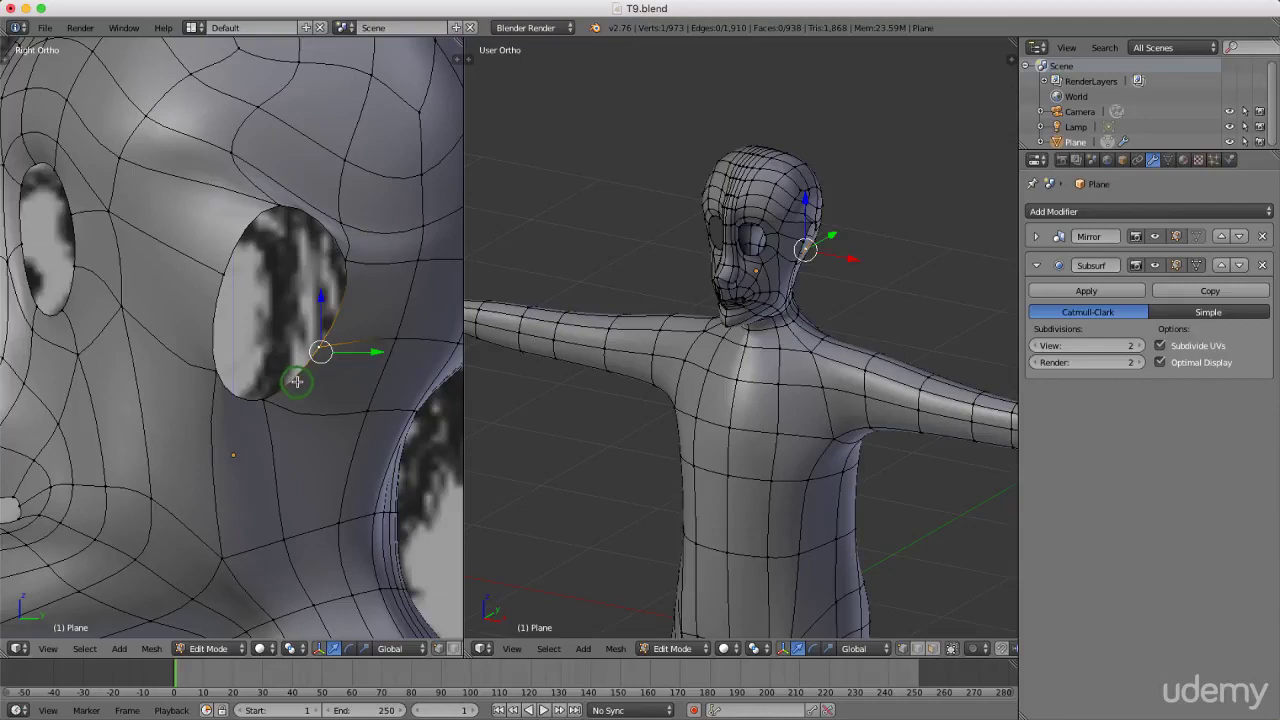
Using edge selection, select the ear opening's boundary loop and extrude it slightly outward in the front view, about 0.013.
key(ctrl+Tab)
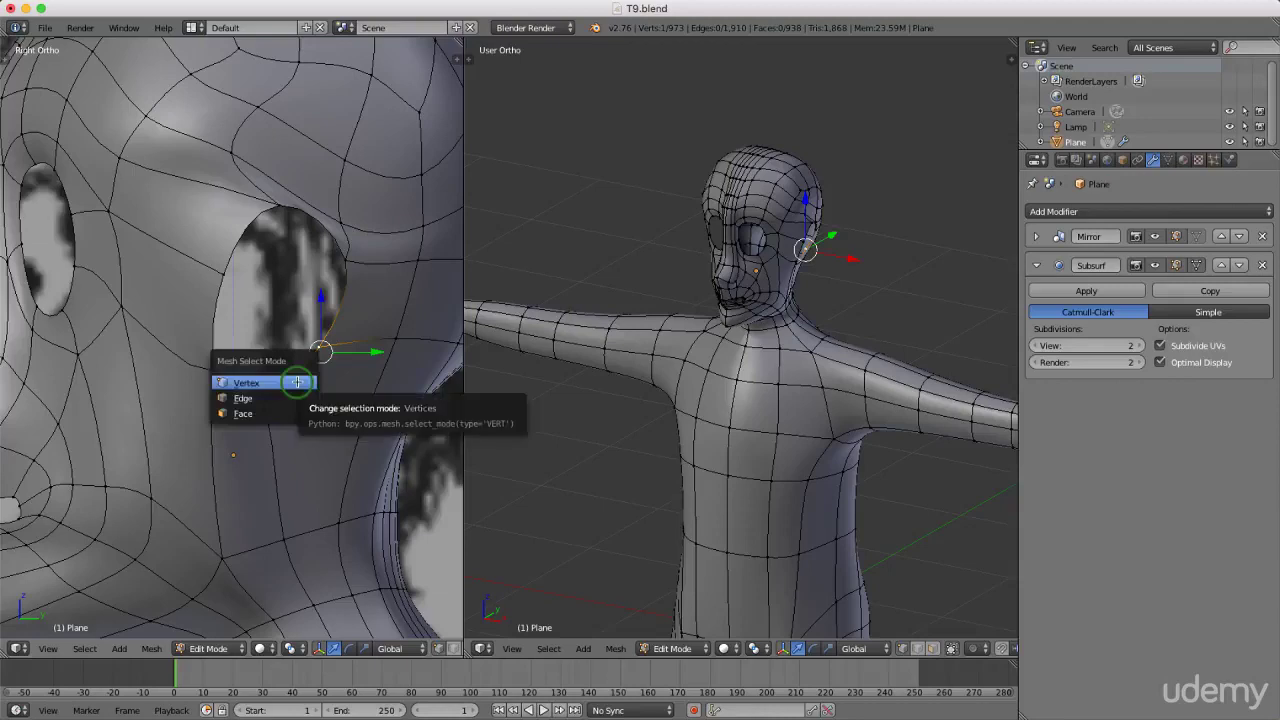
click(278, 397)
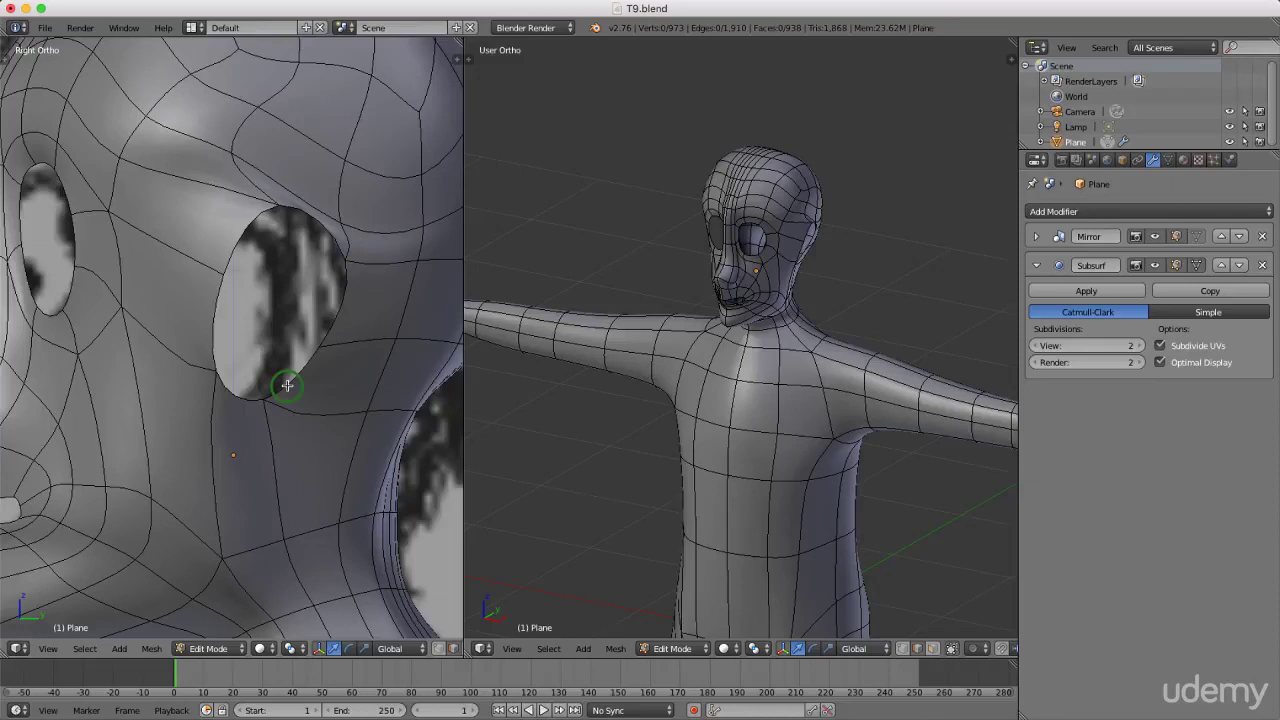
alt+right_click(287, 385)
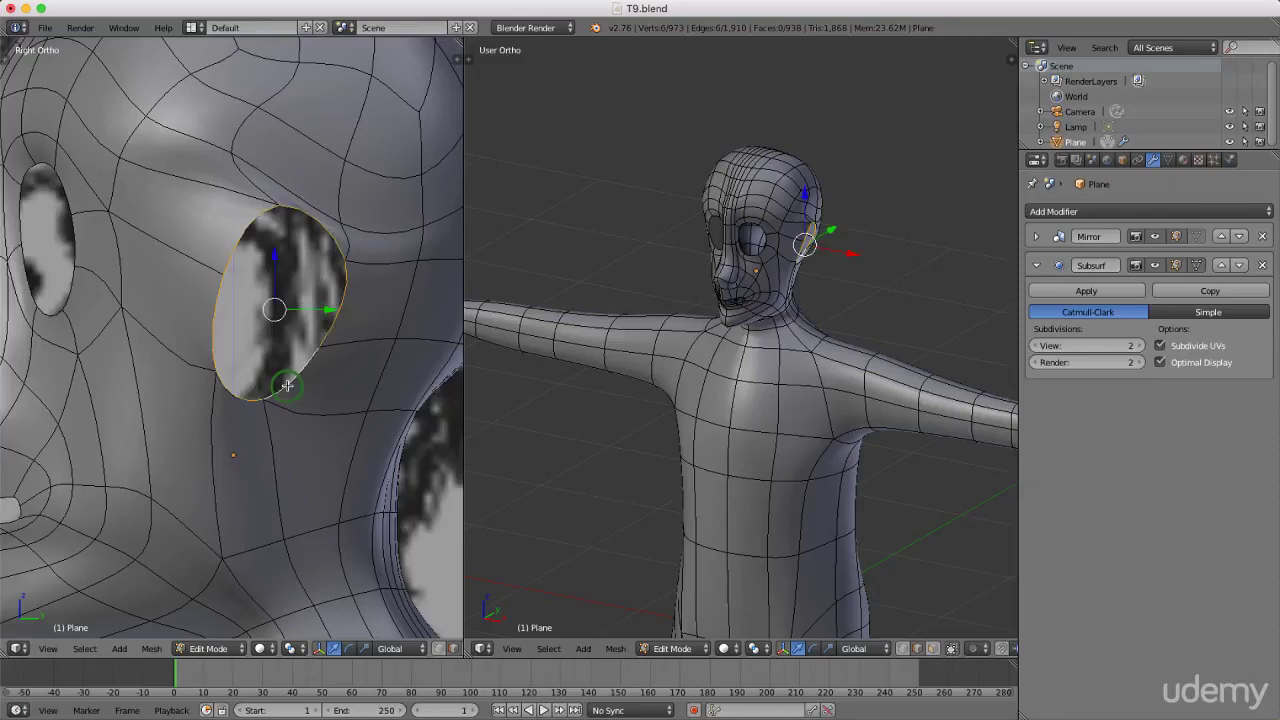
click(850, 249)
click(765, 237)
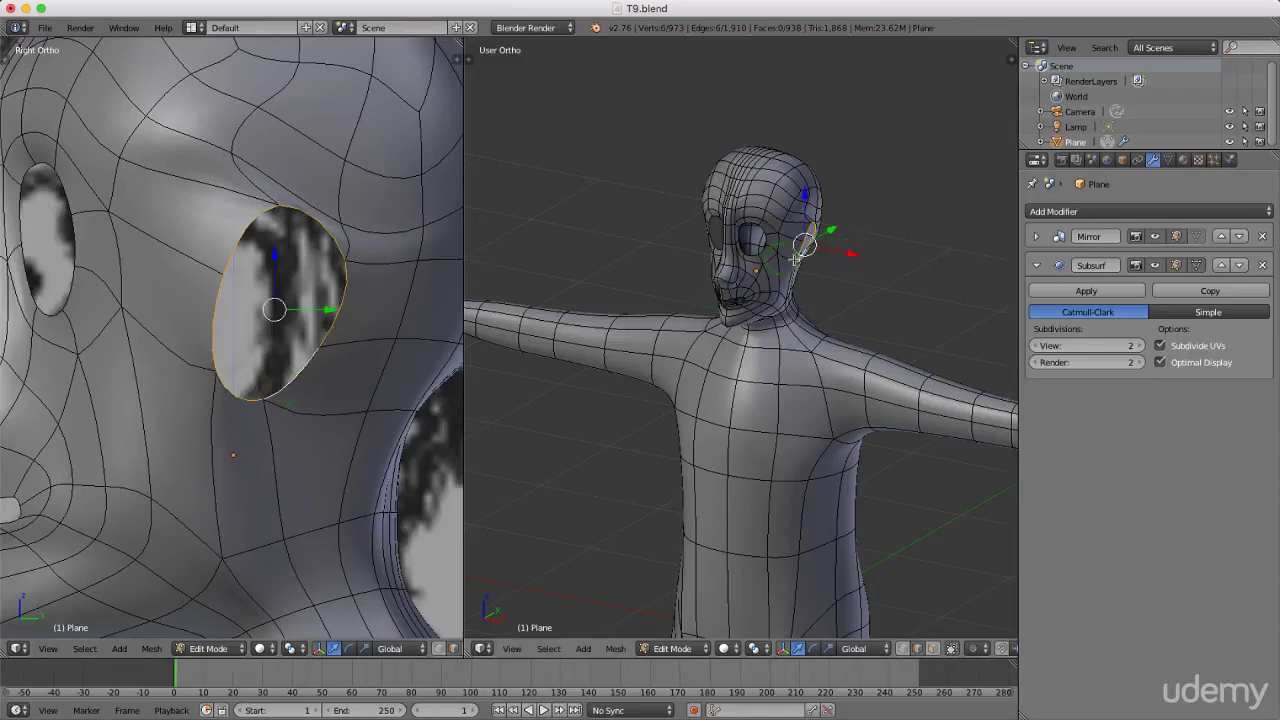
key(KP_1)
shift+middle_drag(758, 336, 745, 398)
scroll(848, 290, up, 3)
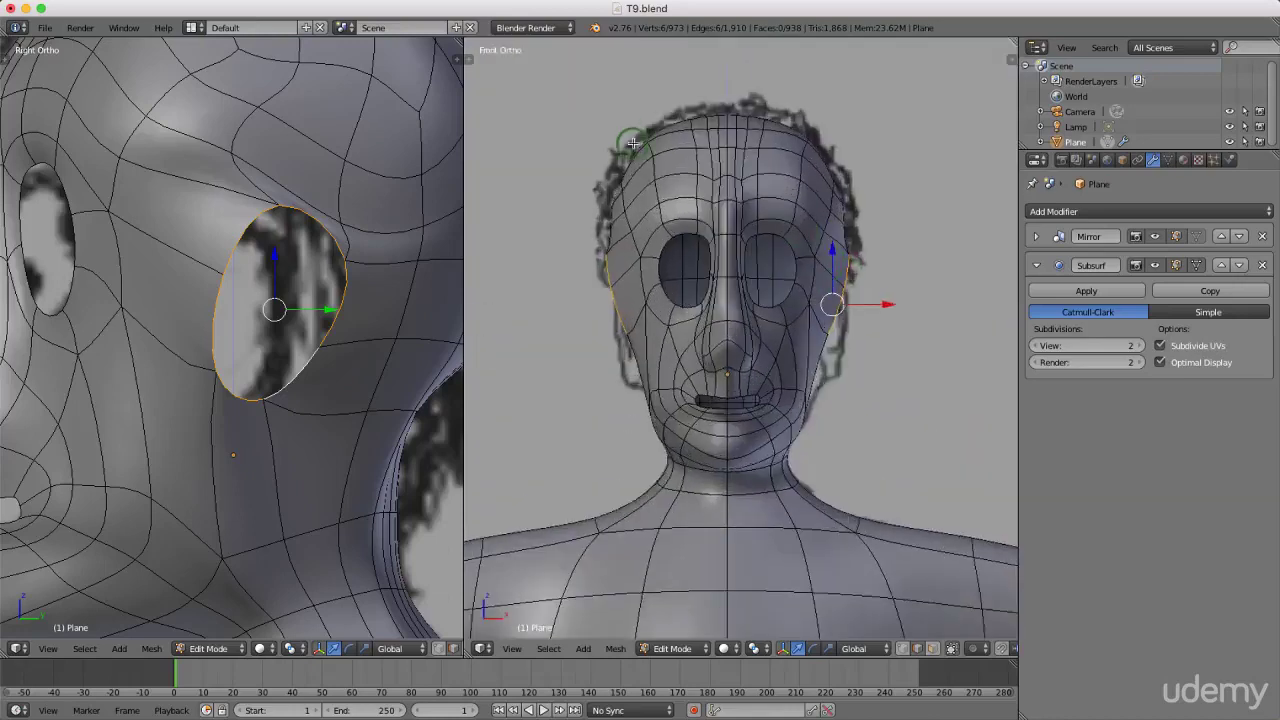
key(ctrl+KP_1)
key(KP_1)
shift+middle_drag(878, 309, 831, 323)
scroll(820, 330, up, 2)
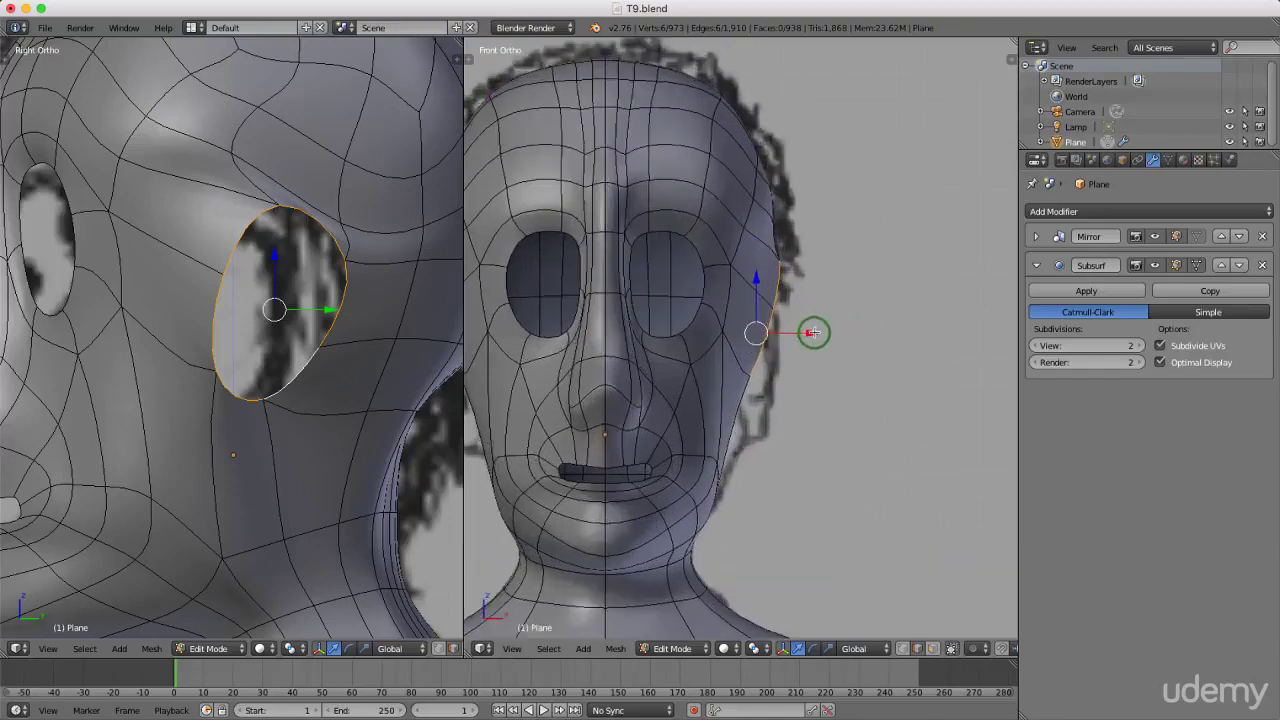
key(e)
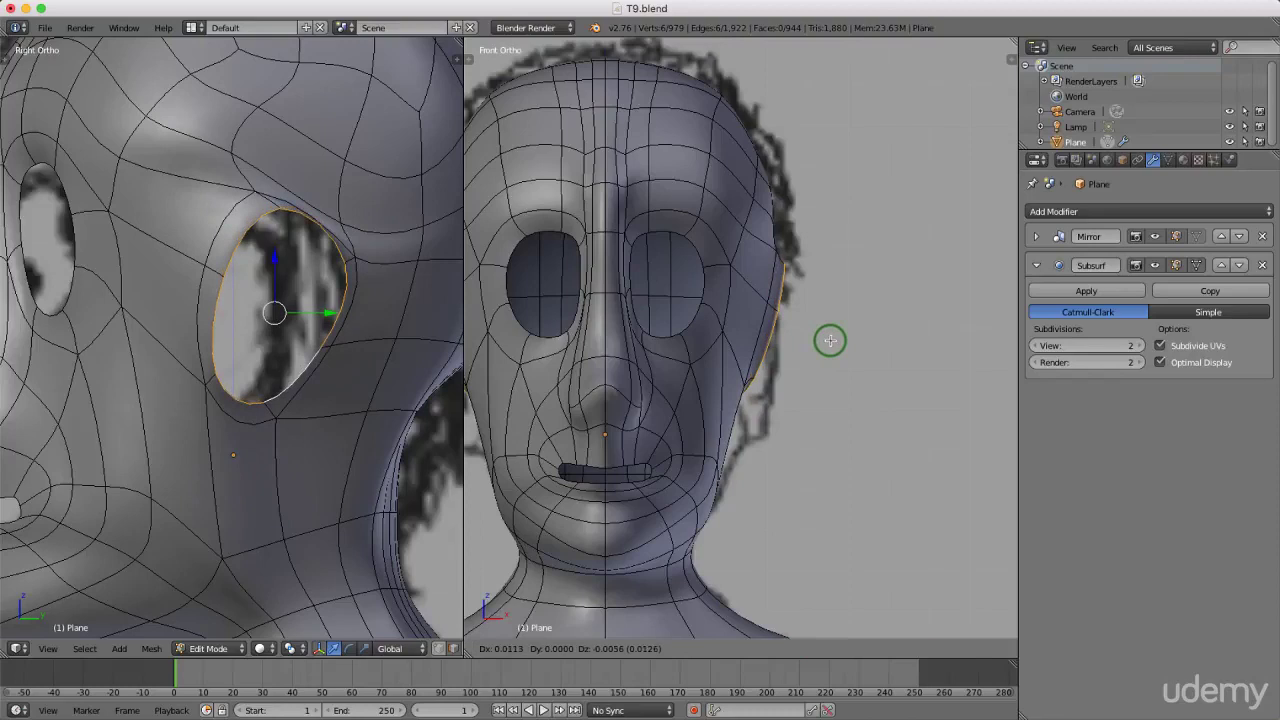
click(830, 341)
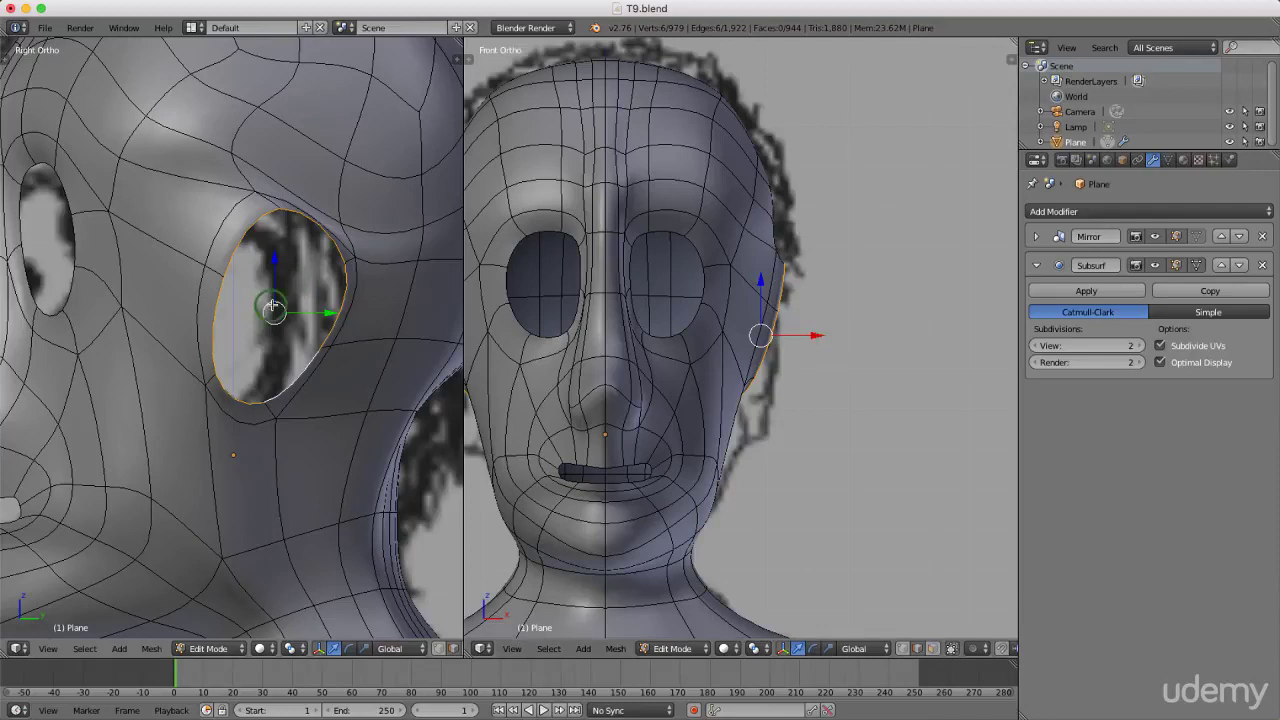
Scale the extruded ear loop inward in the side view, and extrude it outward about 0.027 in the front view.
key(s)
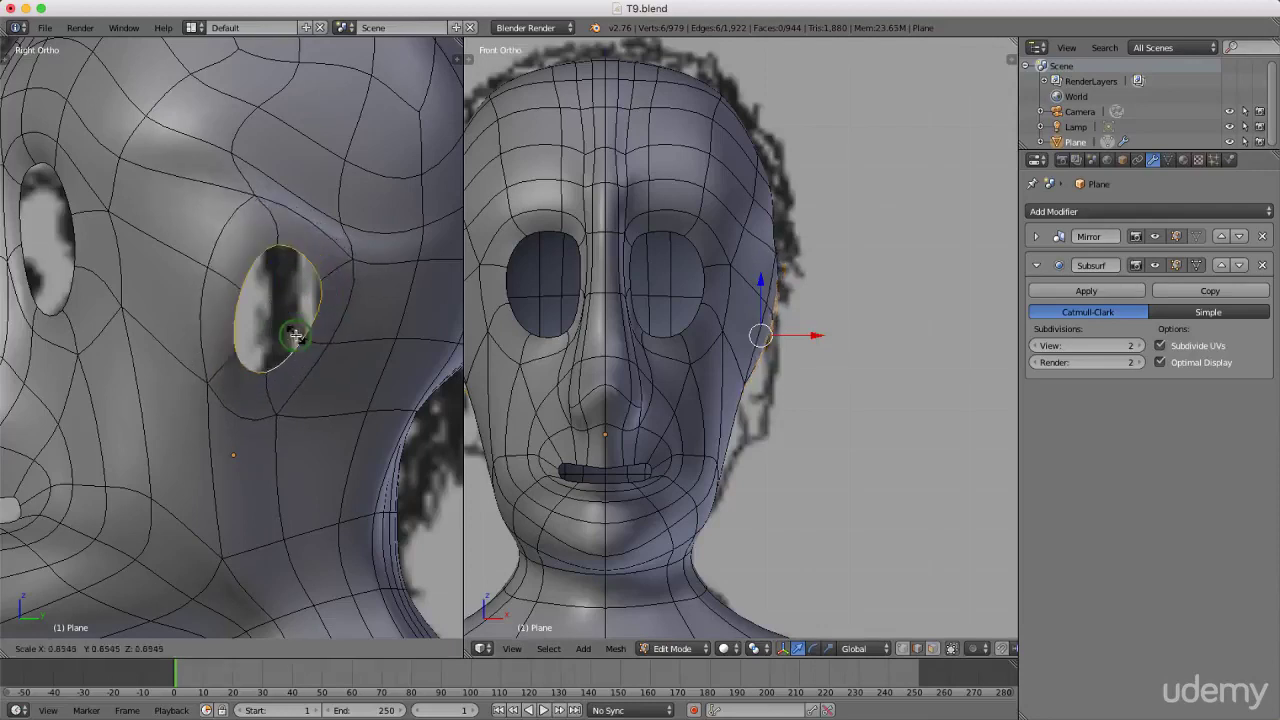
click(295, 336)
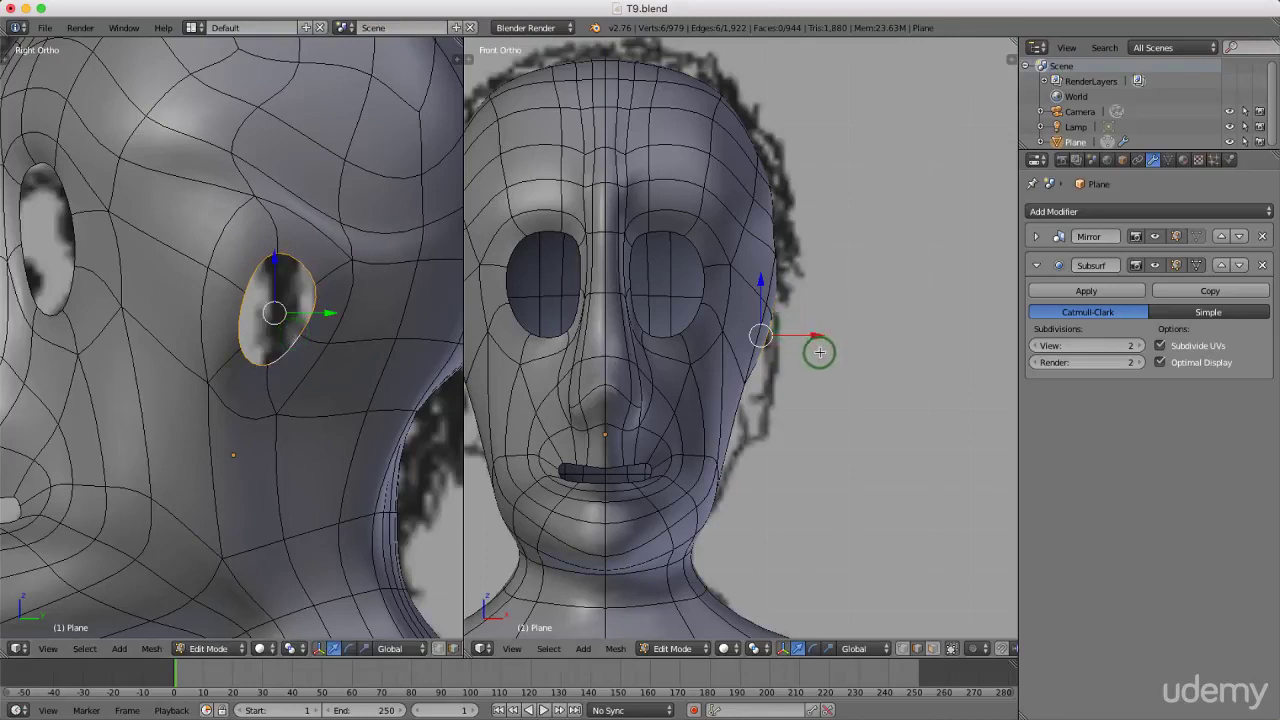
key(e)
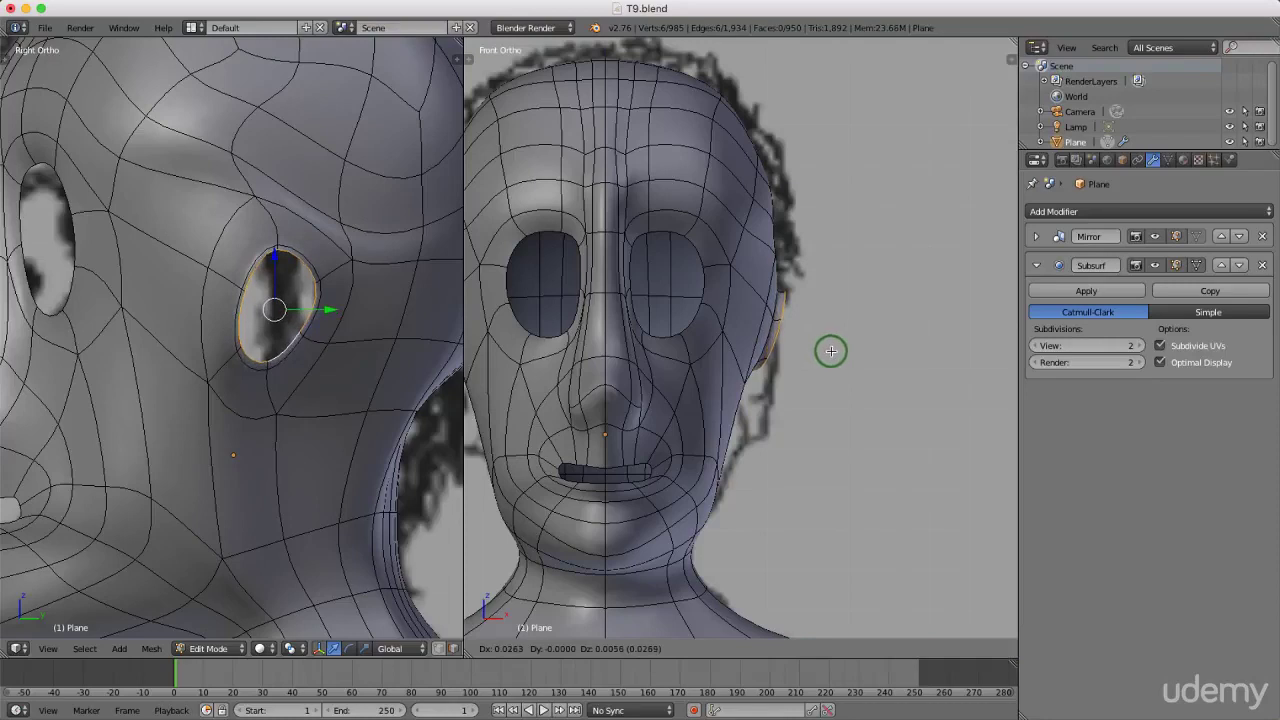
click(830, 350)
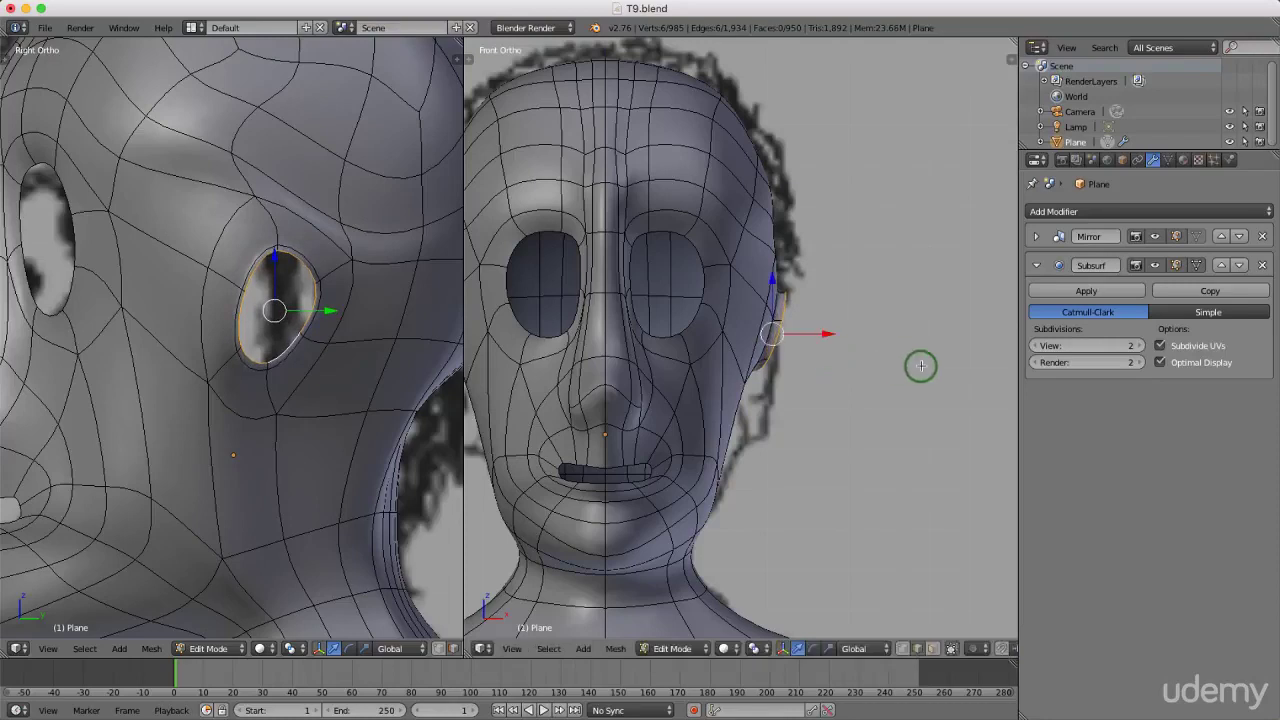
key(r)
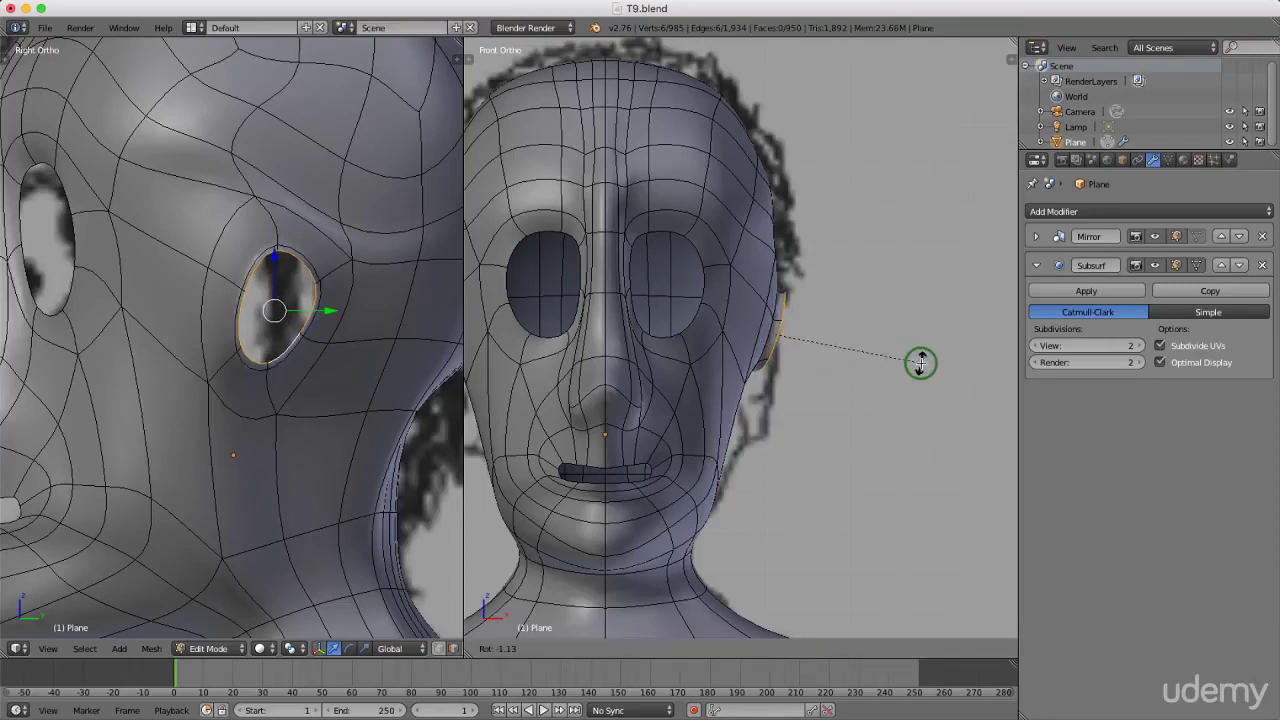
right_click(920, 363)
In front wireframe display, extrude the ear loop in place and scale it up until it flares beyond the original opening.
key(z)
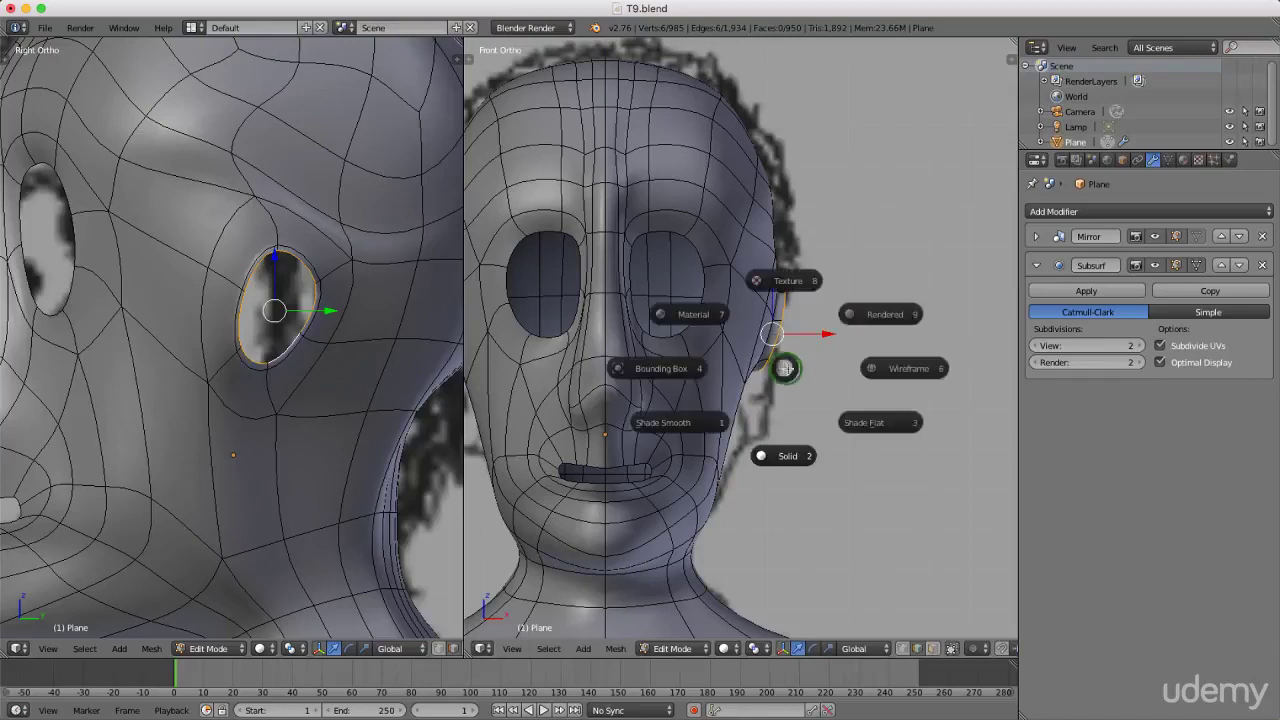
click(908, 368)
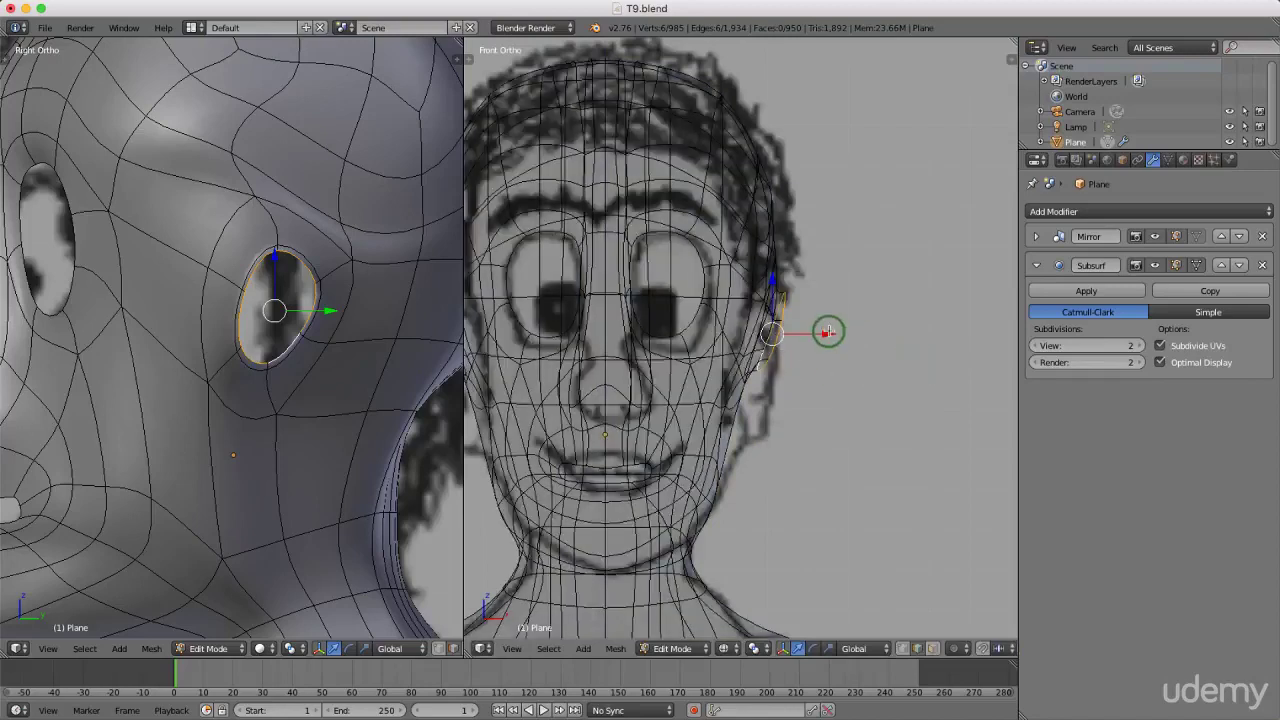
click(789, 334)
click(800, 321)
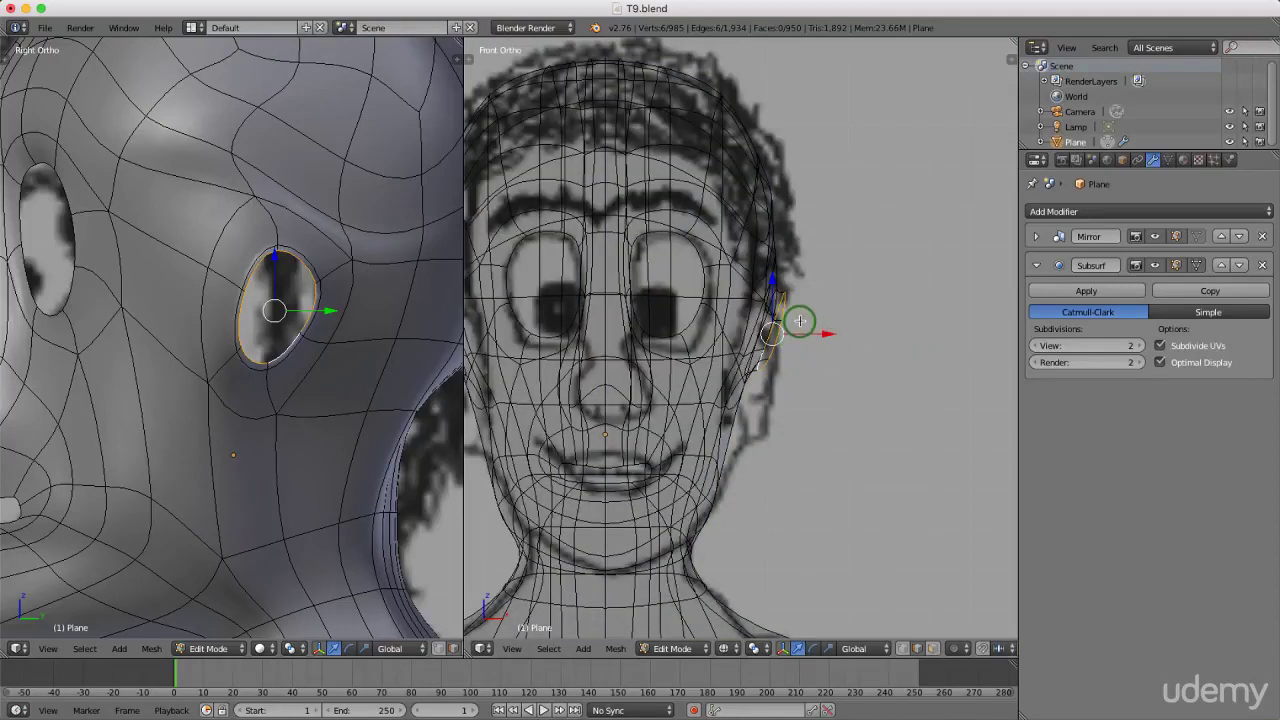
scroll(800, 321, up, 4)
drag(845, 355, 833, 367)
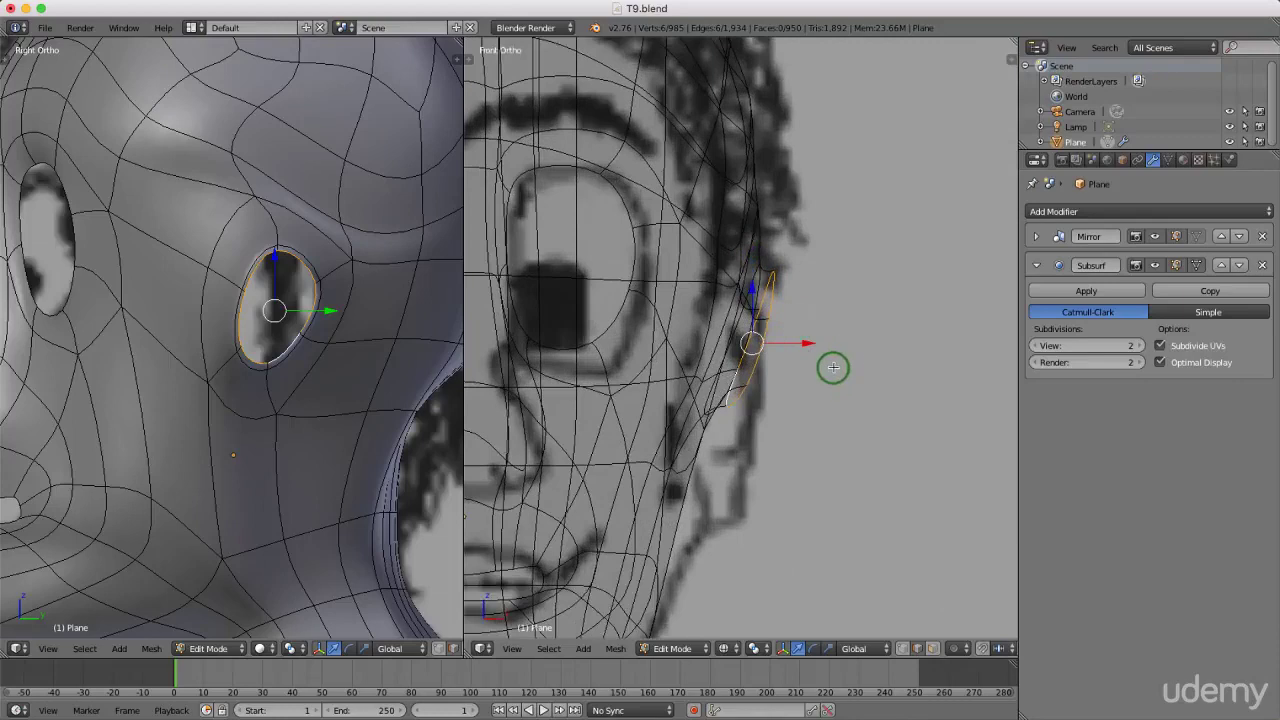
key(e)
right_click(833, 367)
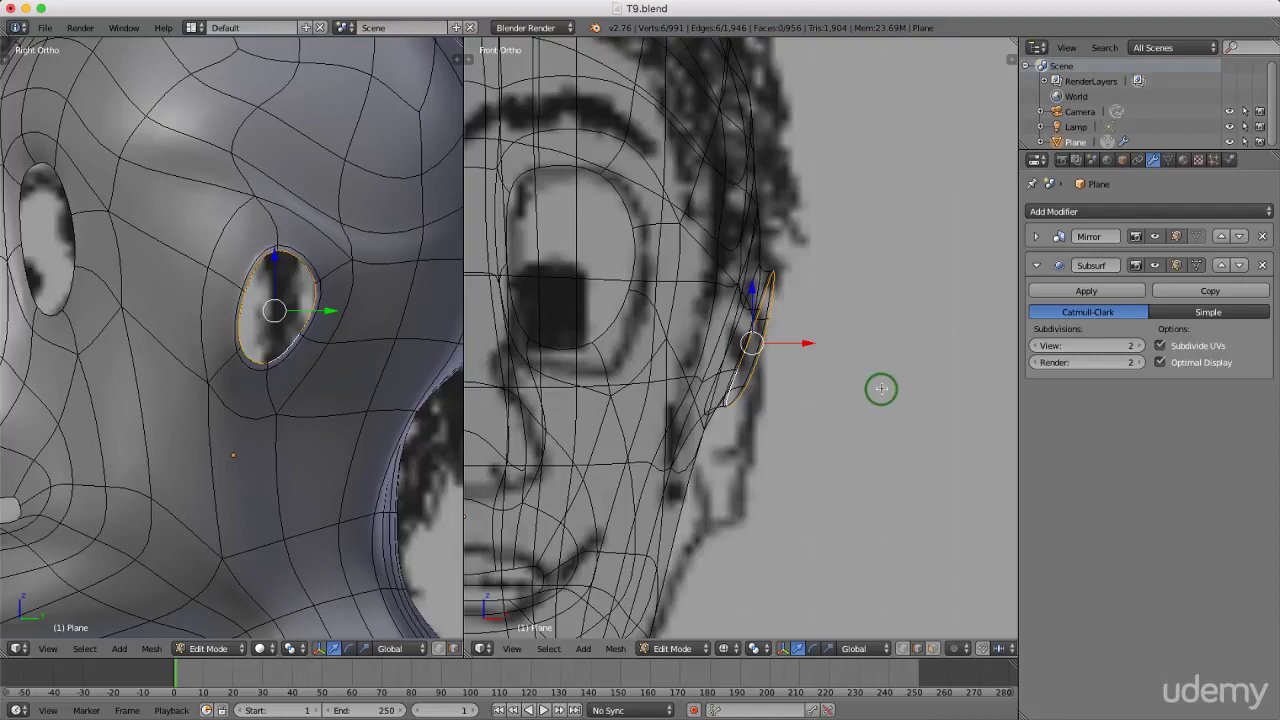
key(s)
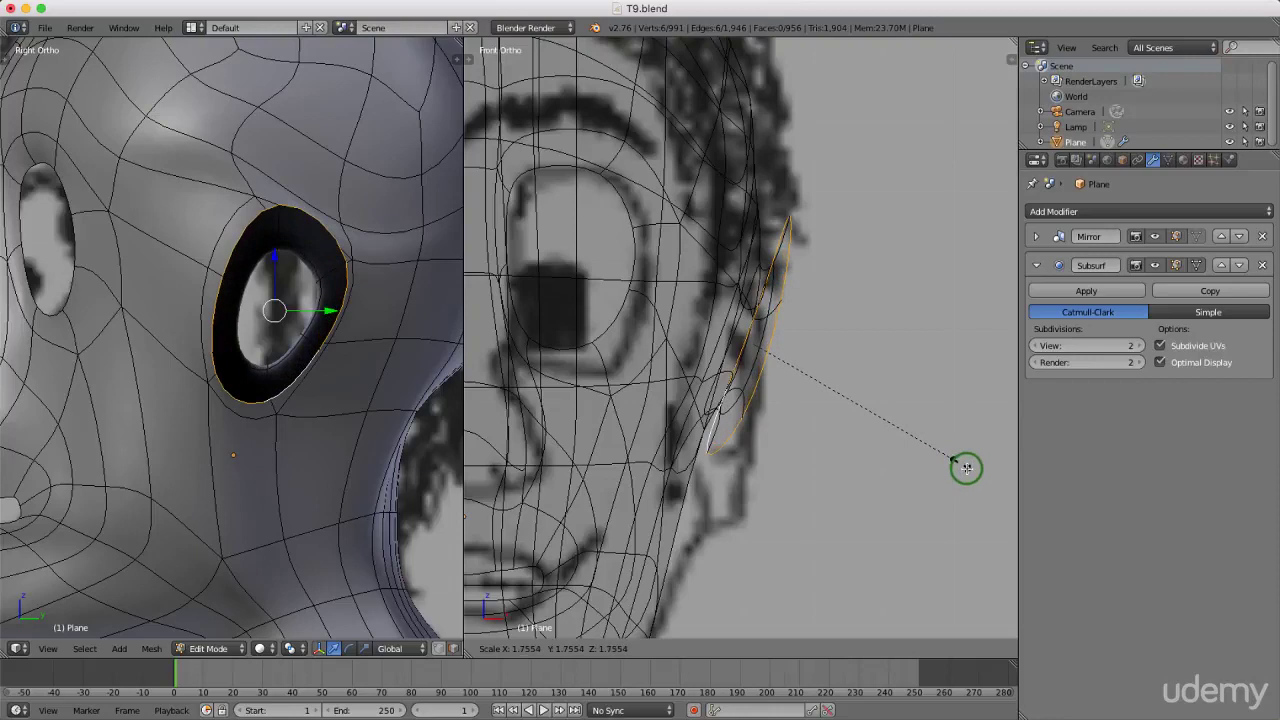
click(981, 483)
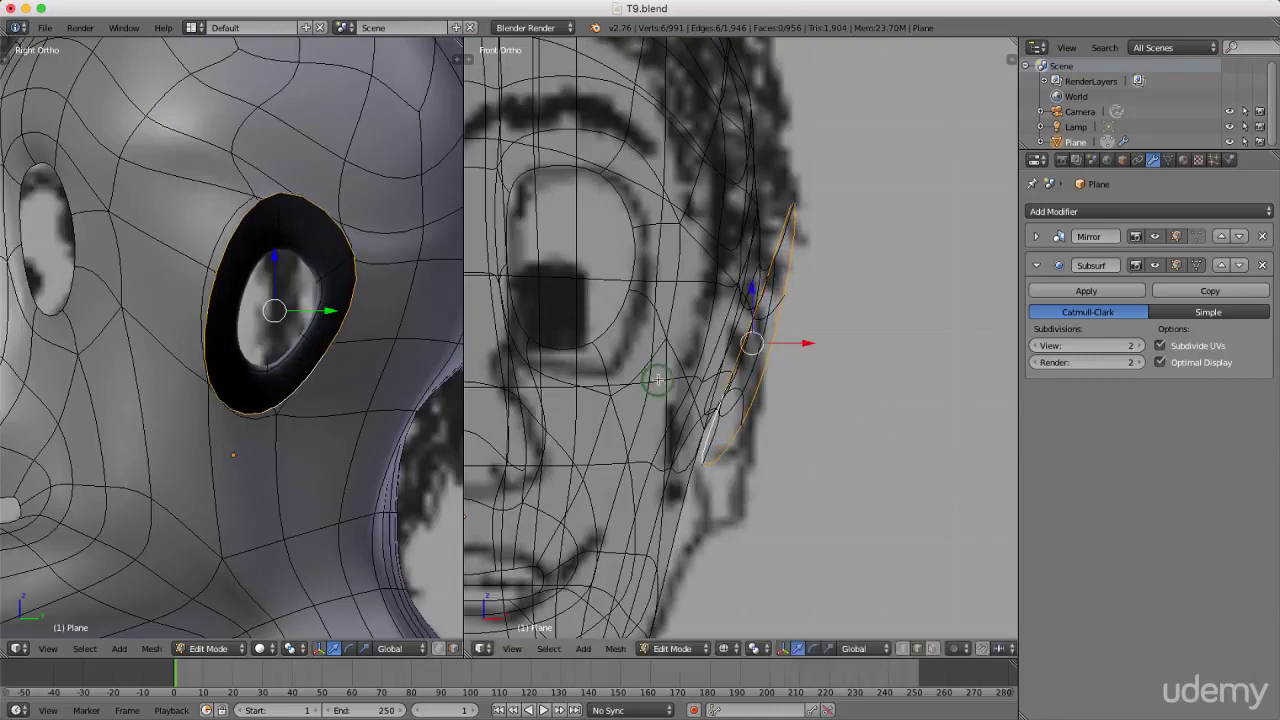
In solid shading, extrude the ear's outer loop outward about 0.0315 along X and grow the selection to the whole rim.
key(z)
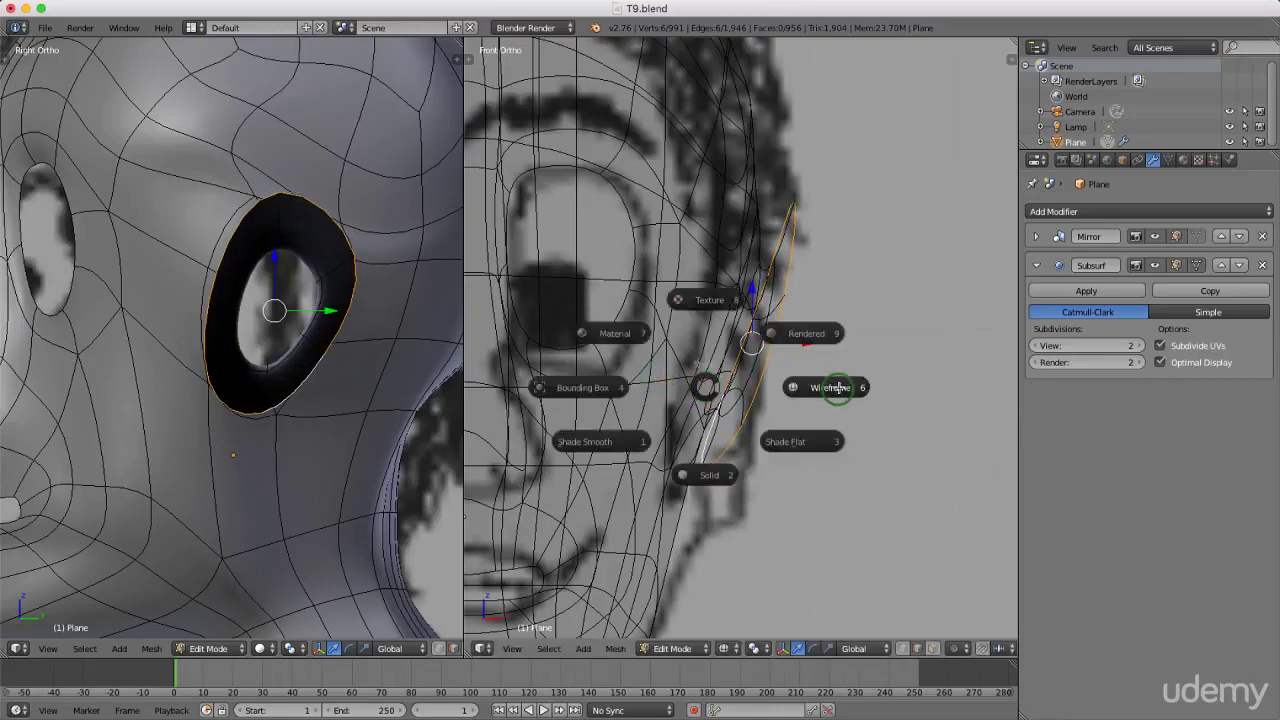
click(710, 475)
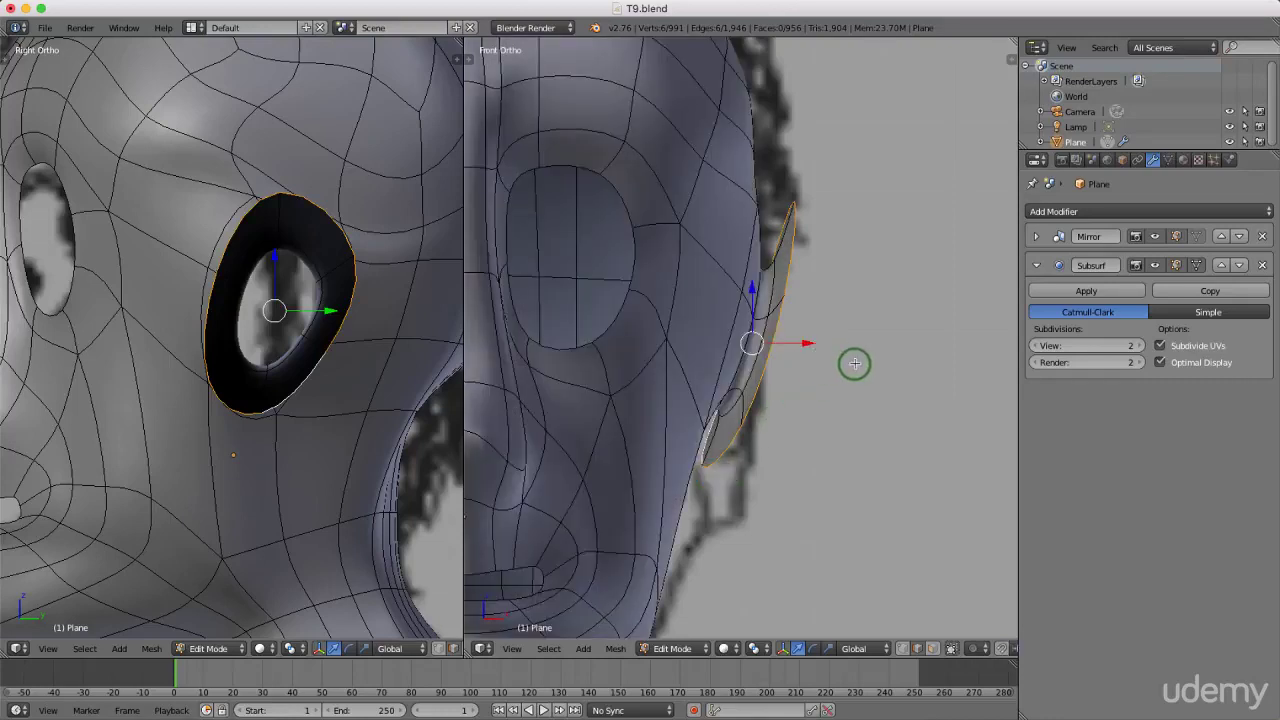
key(e)
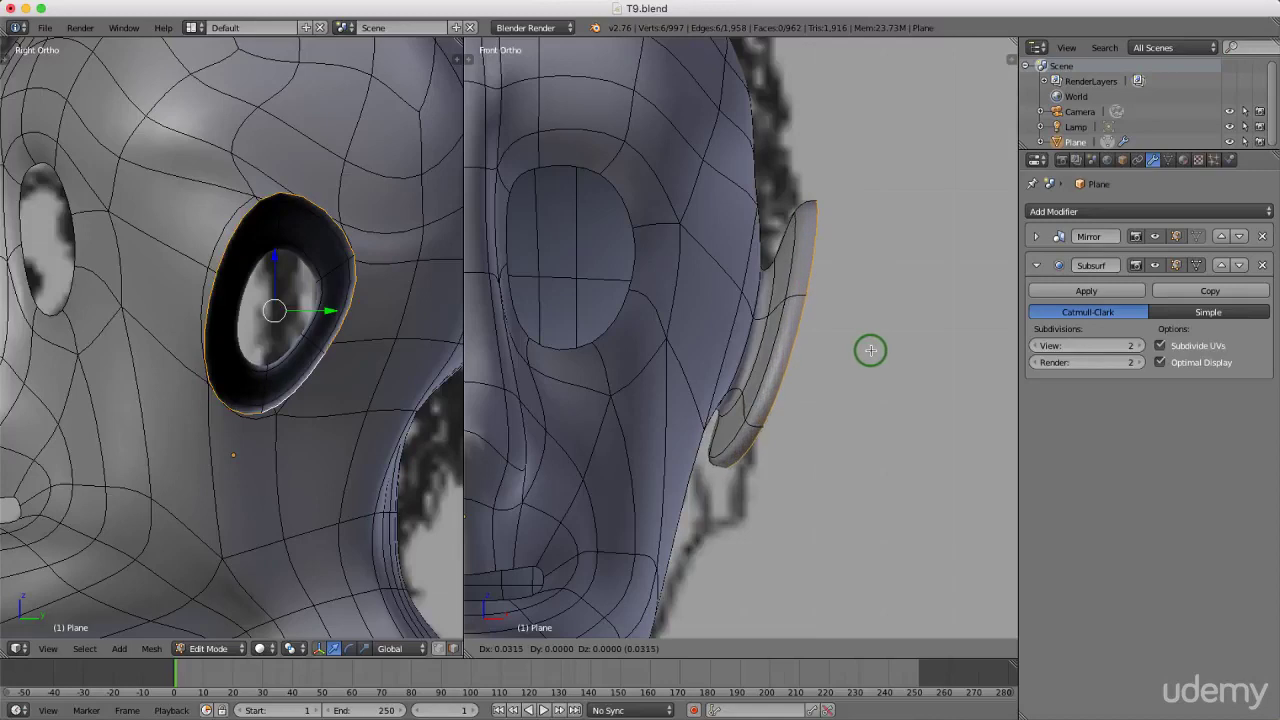
click(870, 350)
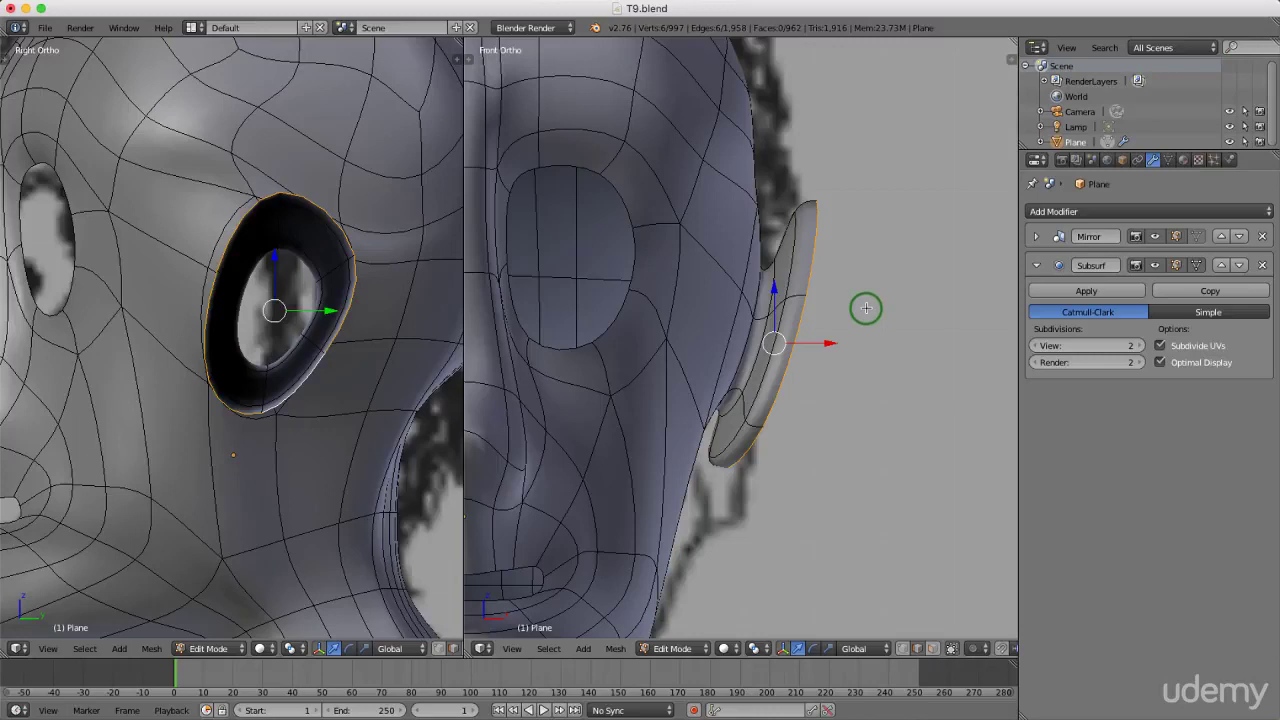
key(ctrl+KP_Add)
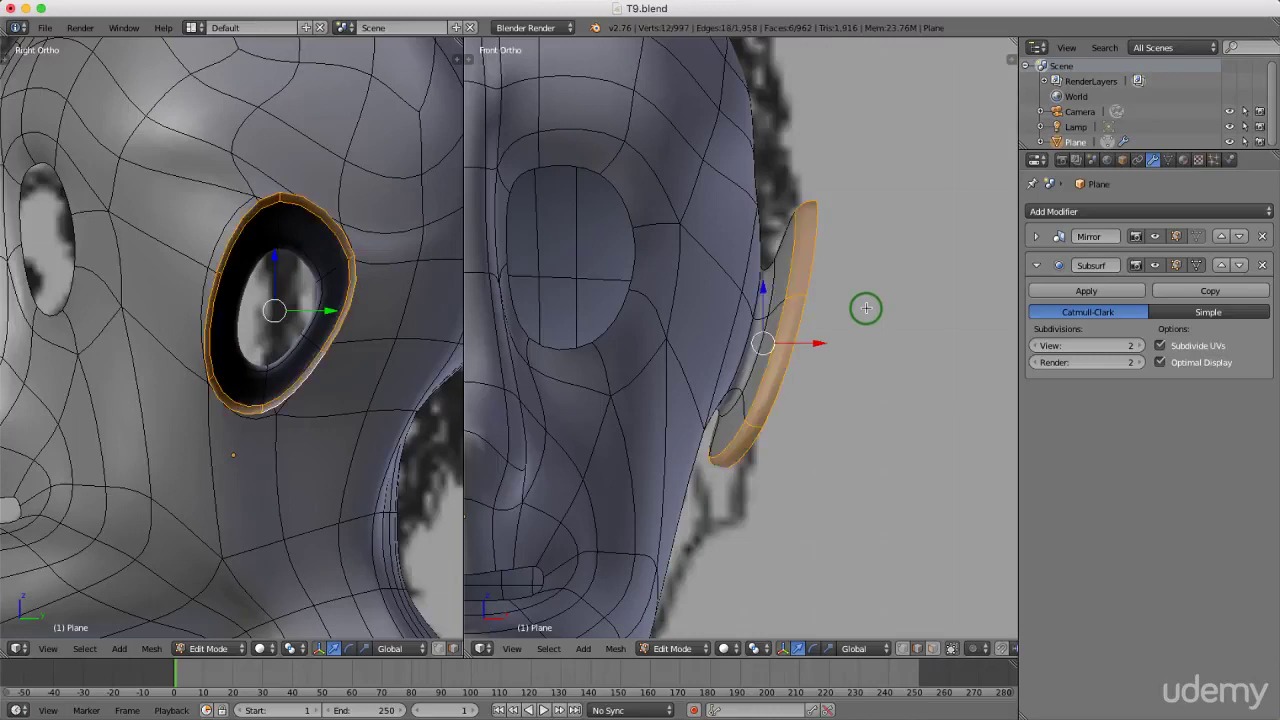
Move the selected ear rim along X closer to the head and rotate it about -3° in the front view.
drag(818, 343, 810, 343)
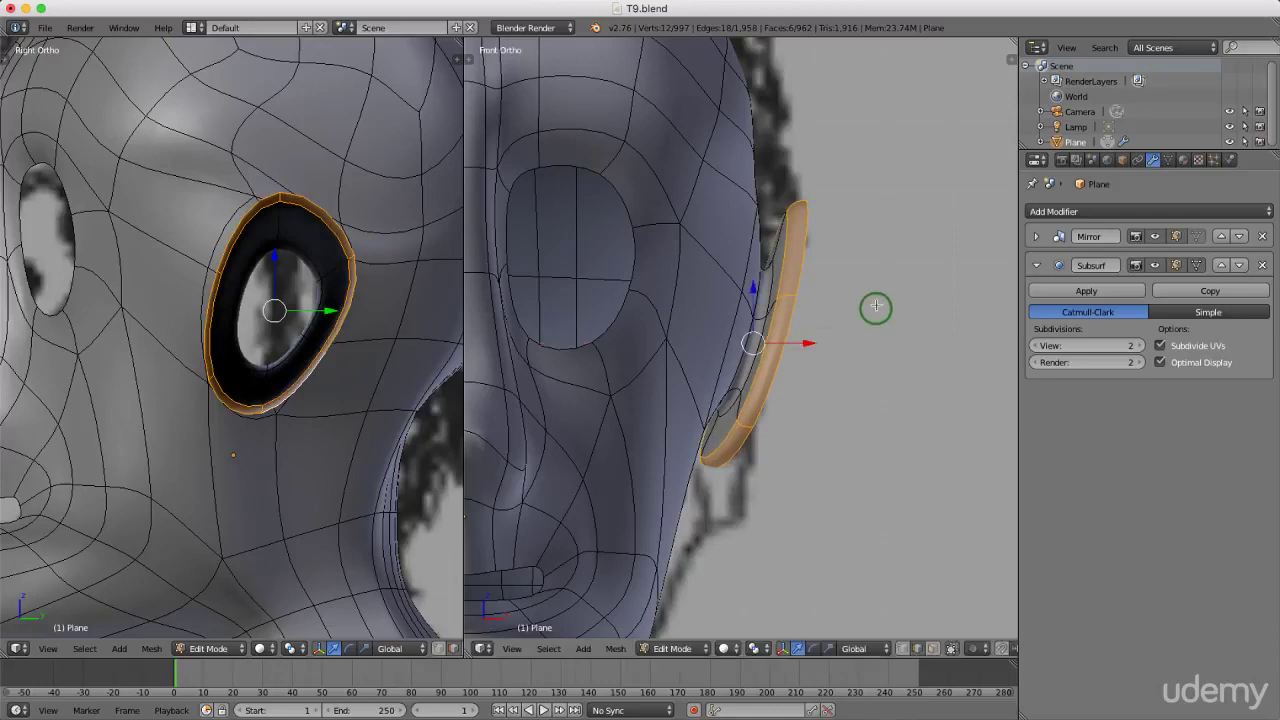
key(r)
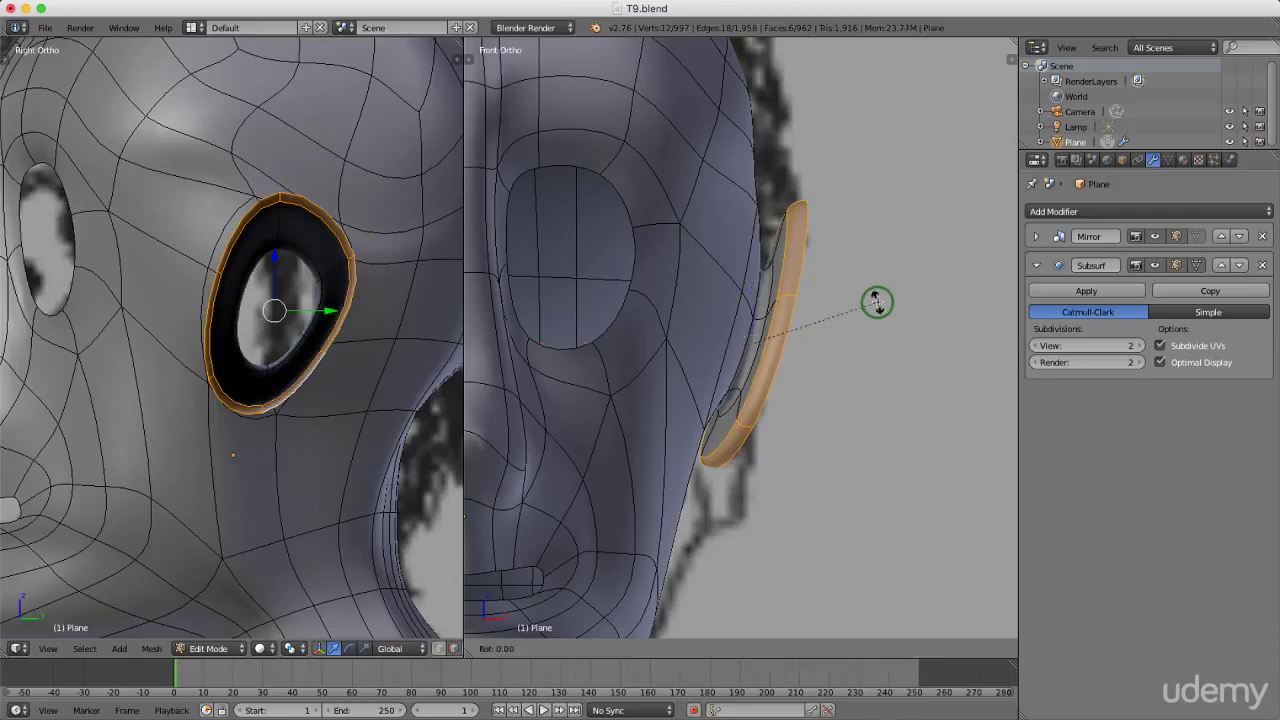
drag(877, 302, 875, 296)
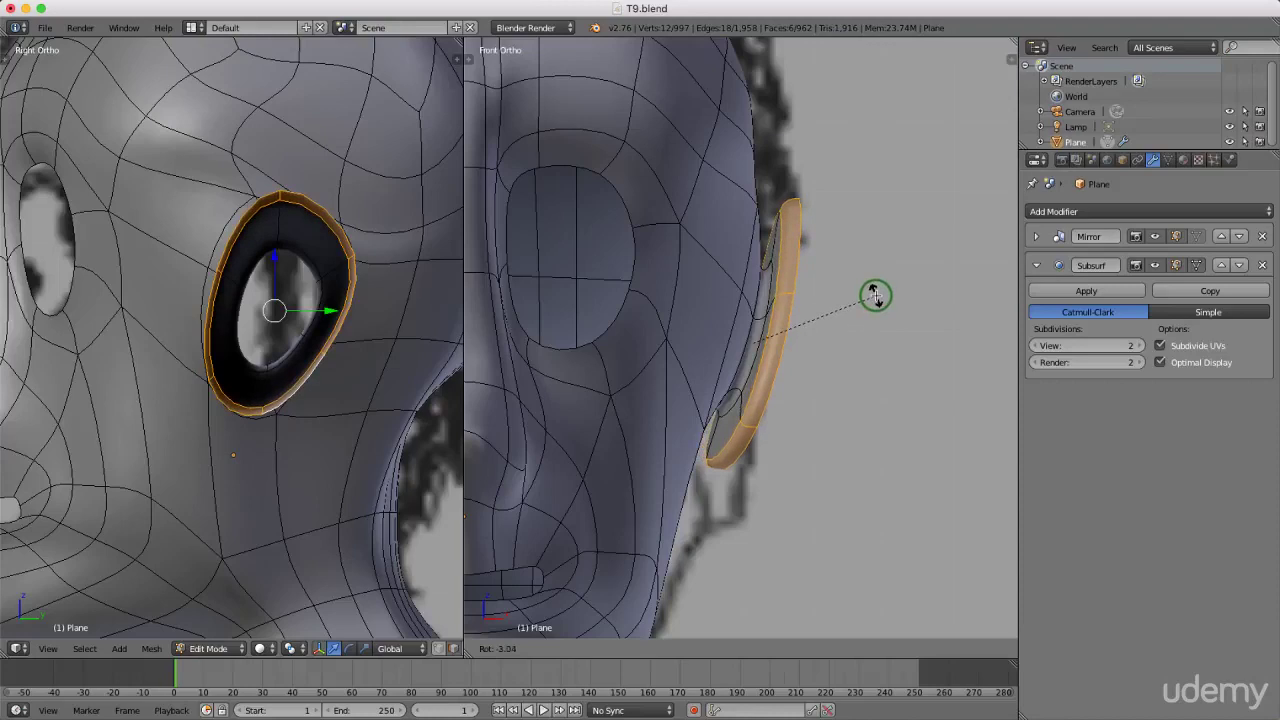
click(875, 296)
drag(812, 346, 803, 343)
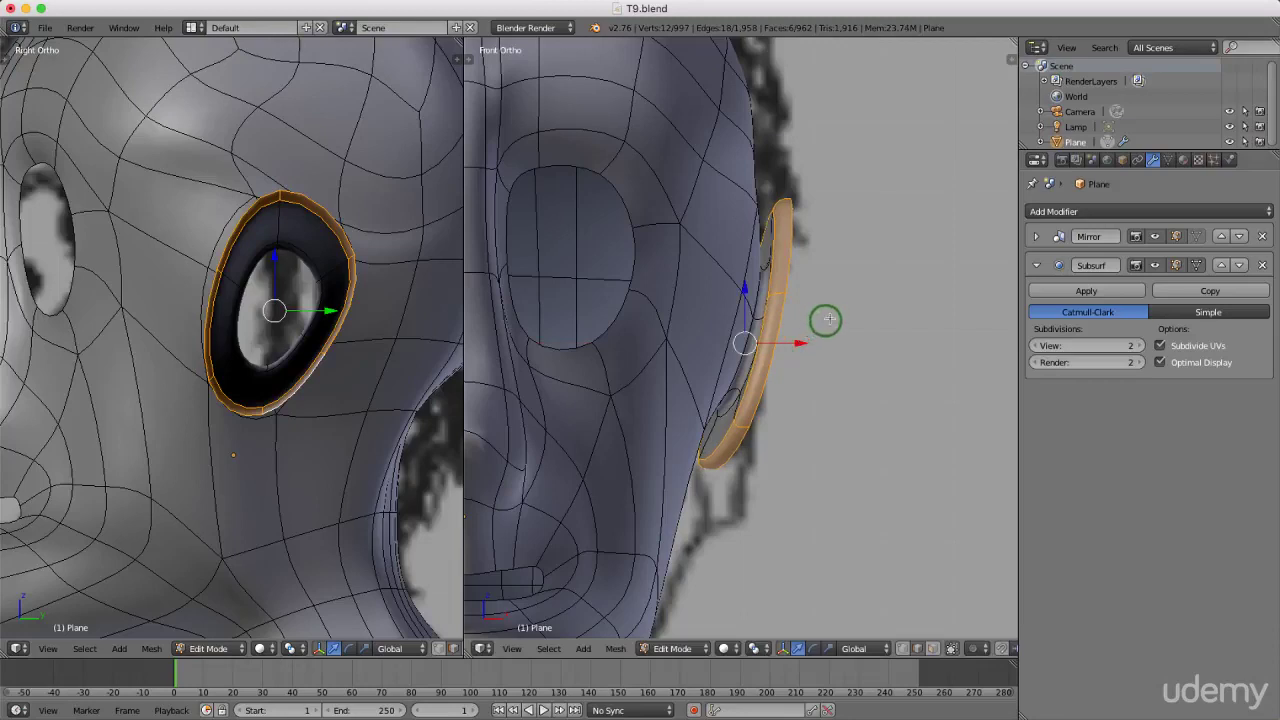
Select the ear's outermost edge loop and rotate it about -12° around the global Z axis.
middle_drag(855, 314, 886, 331)
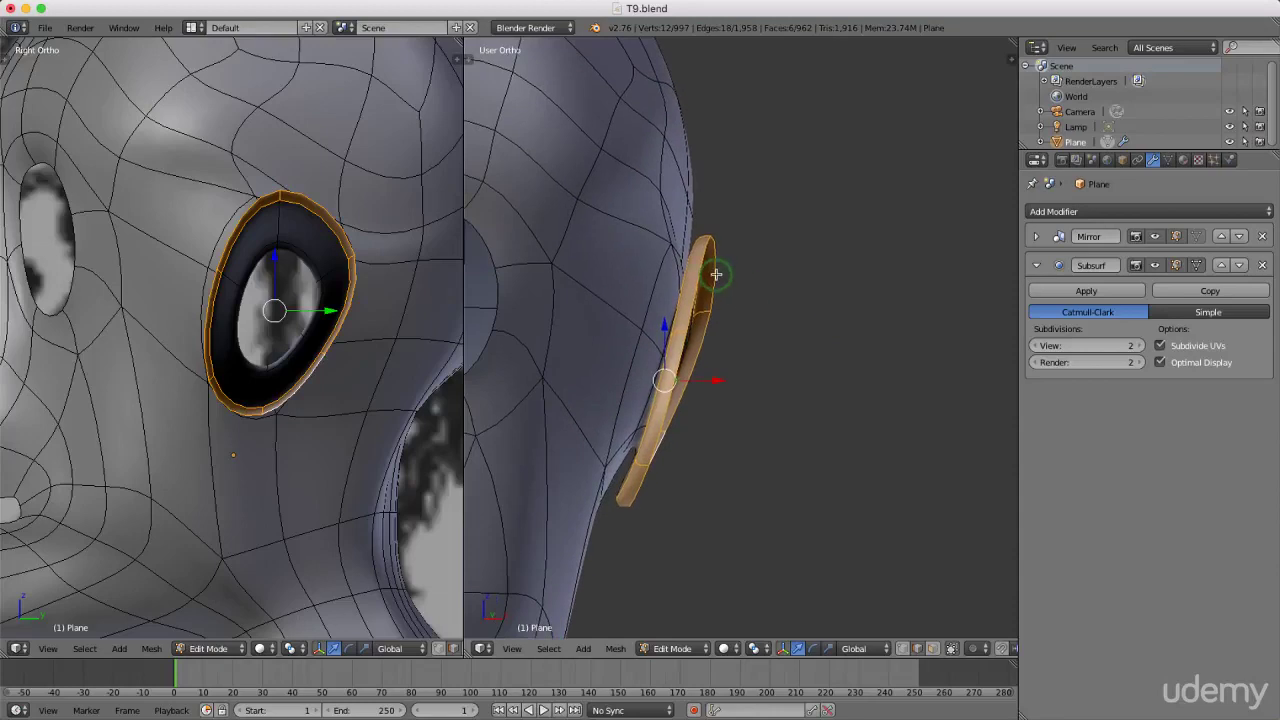
alt+right_click(716, 274)
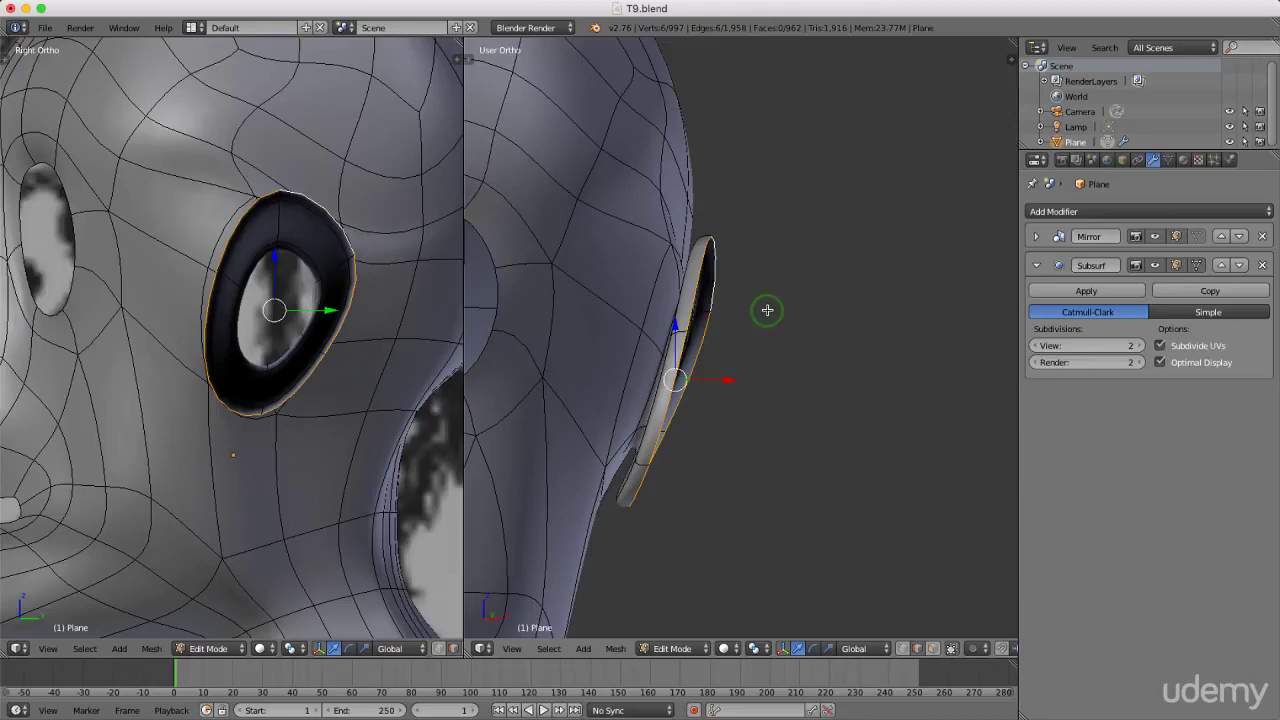
key(KP_1)
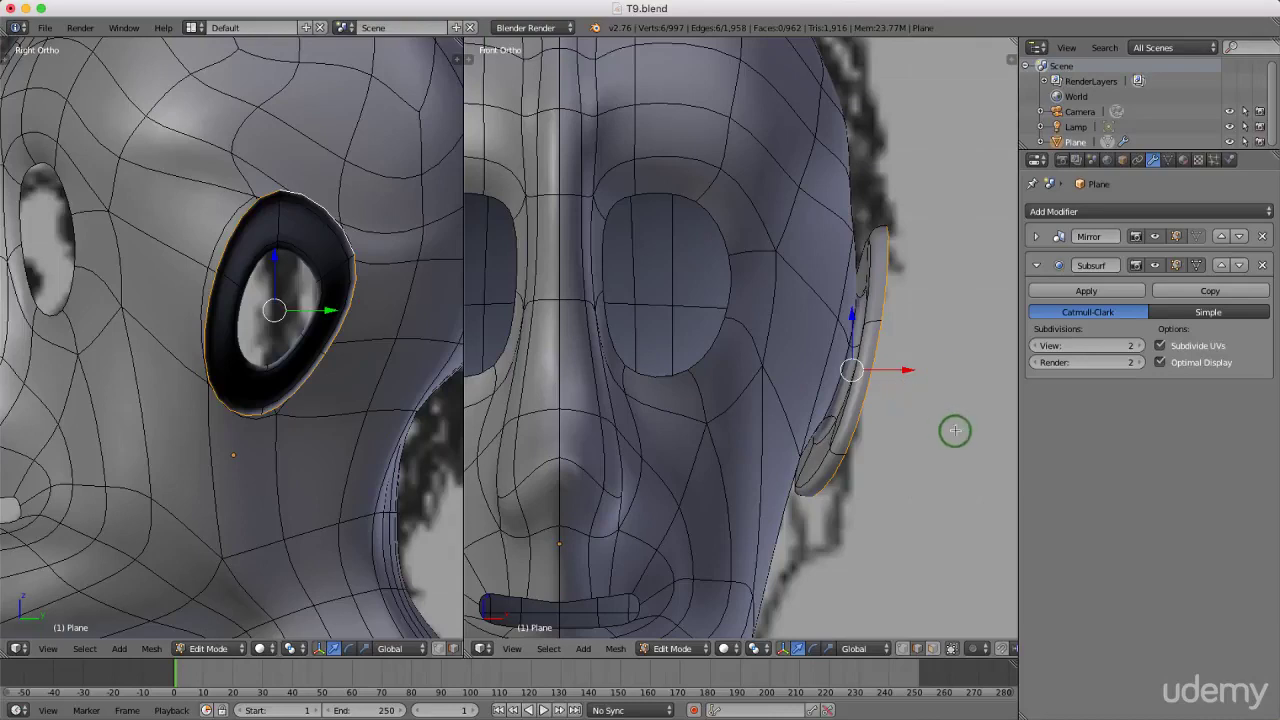
key(r)
key(z)
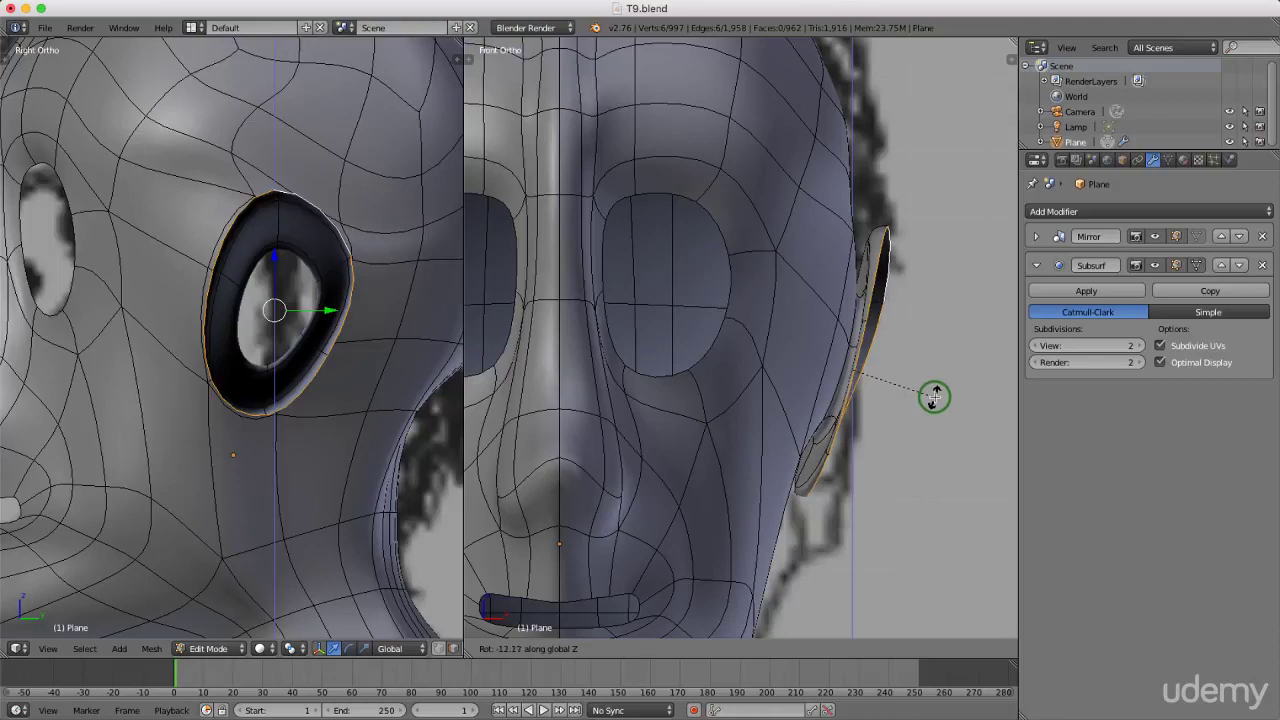
click(934, 397)
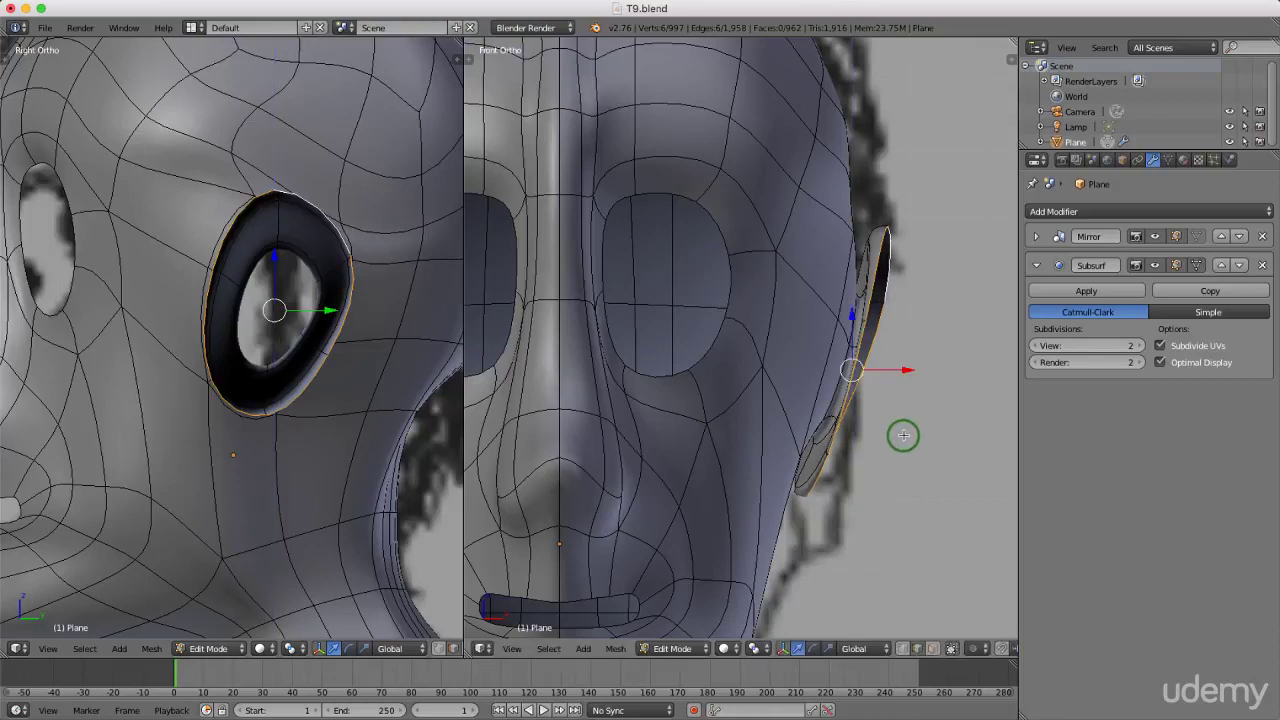
Extrude the ear's outer loop outward about 0.02, and extrude it again in place, scaled inward to about 0.7.
key(g)
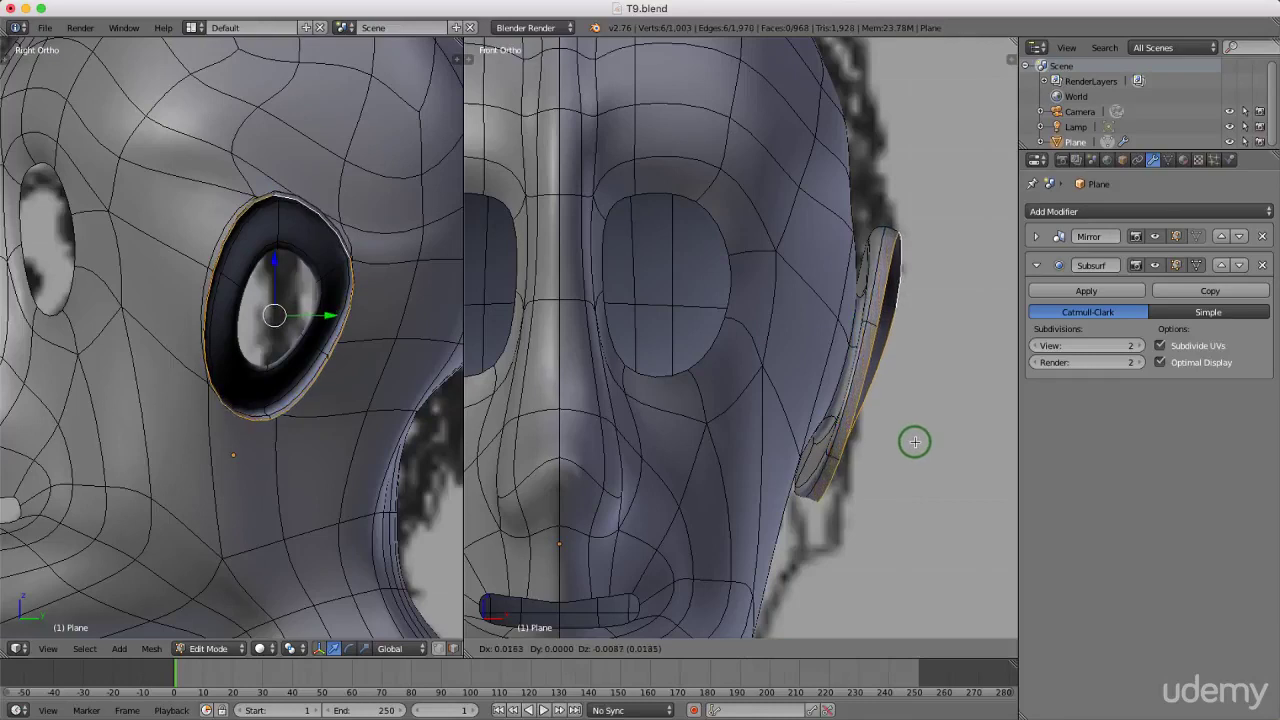
click(917, 442)
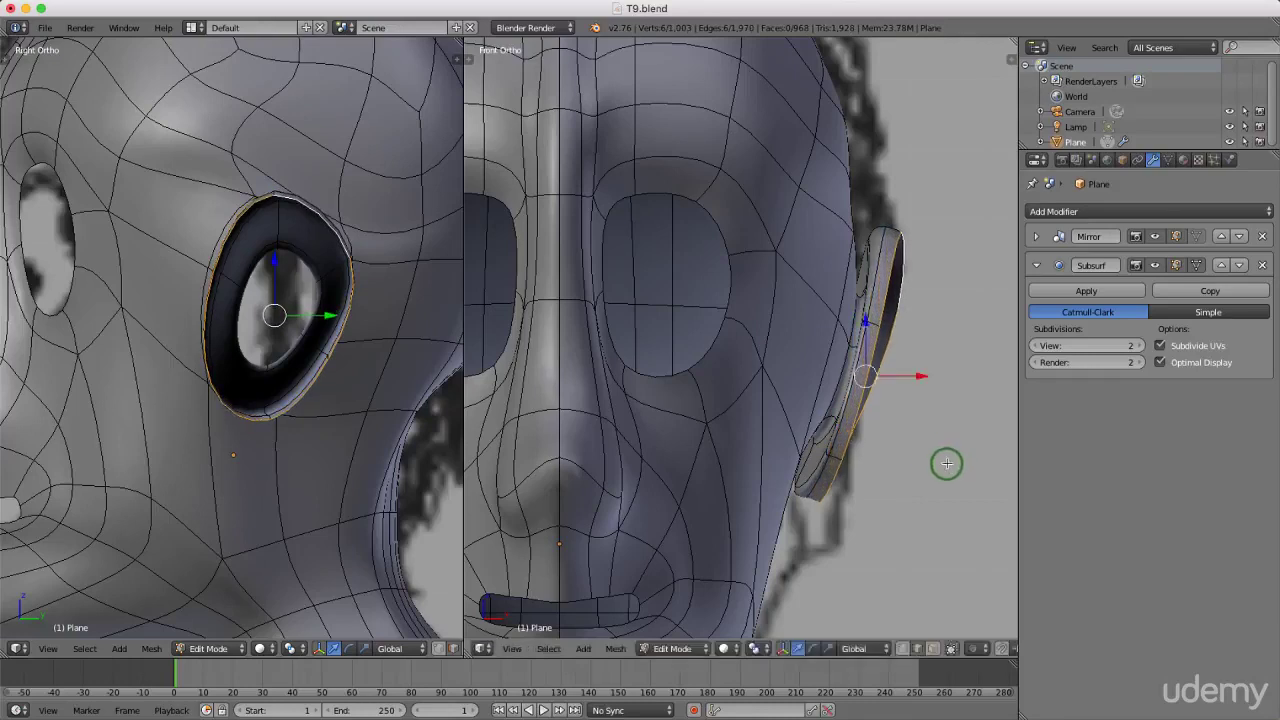
click(328, 322)
middle_drag(273, 322, 322, 337)
scroll(300, 332, up, 4)
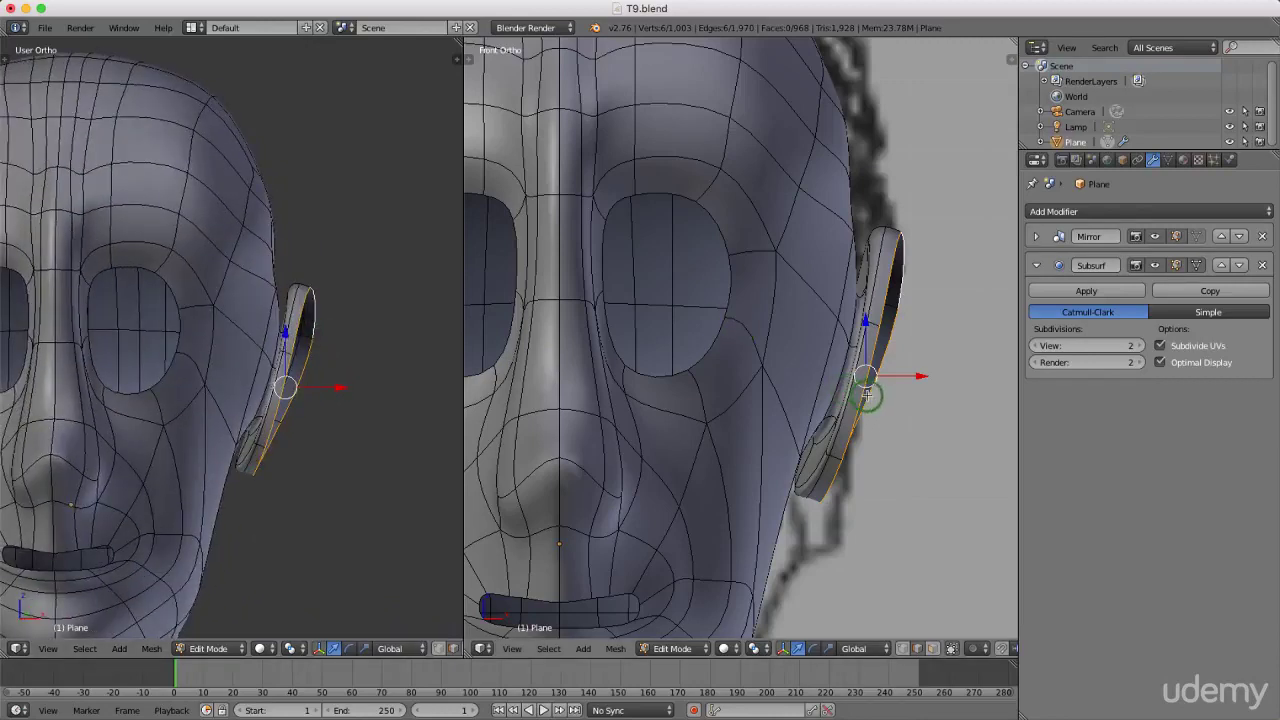
key(e)
right_click(927, 417)
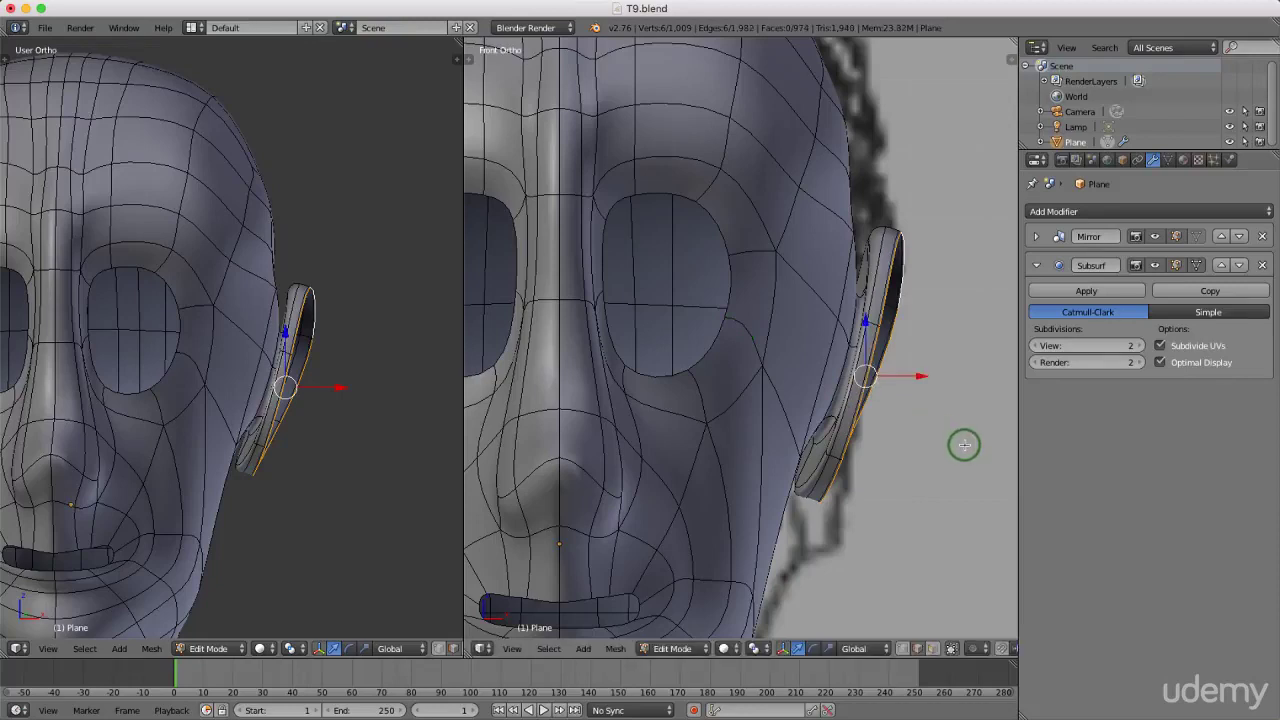
key(s)
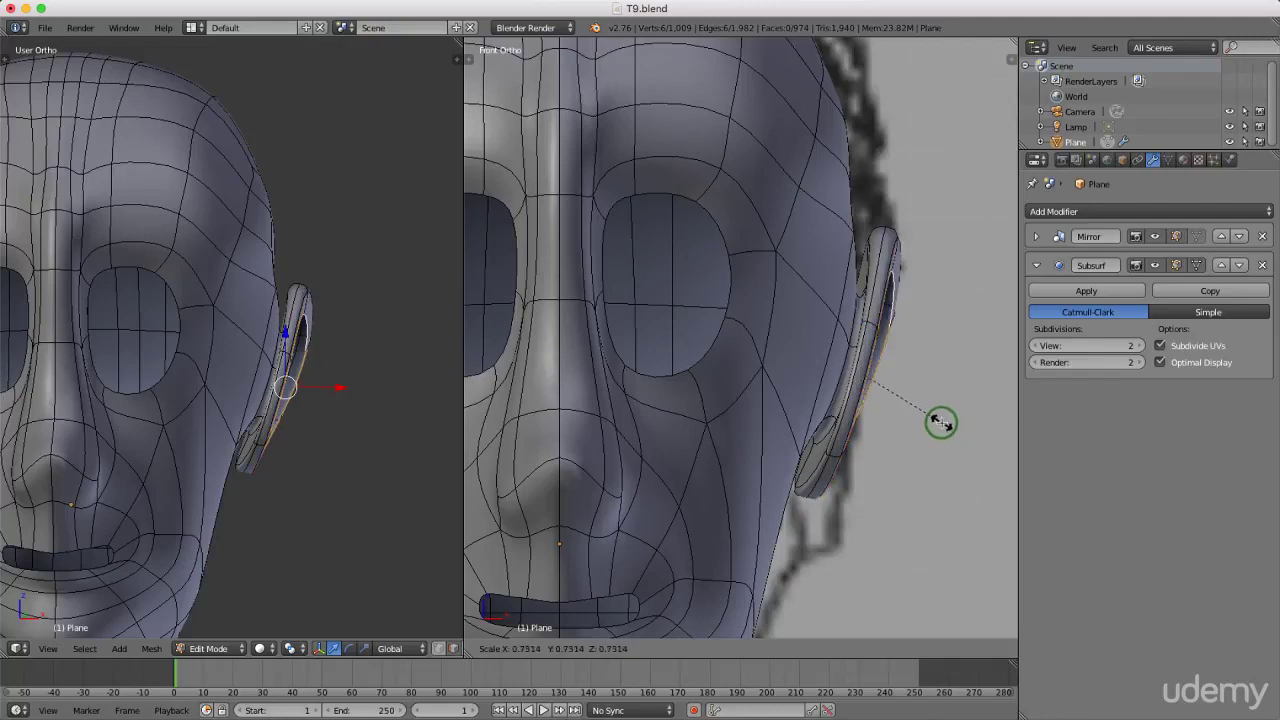
click(936, 420)
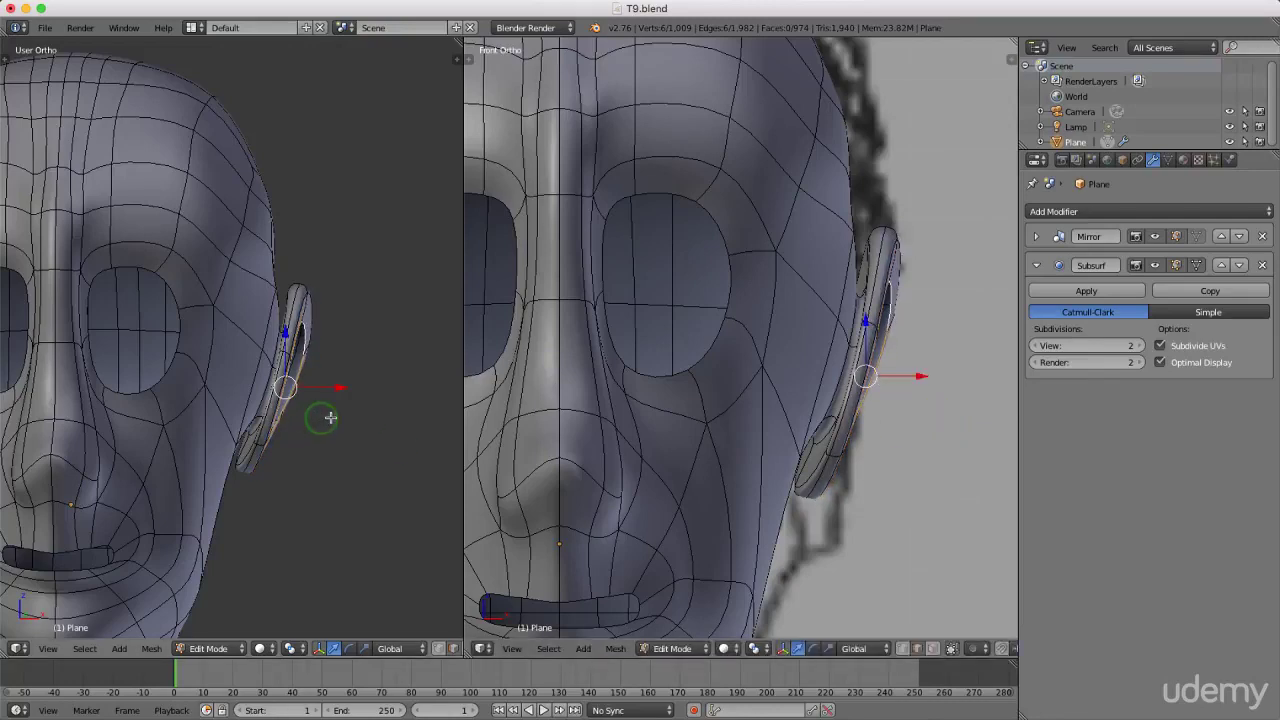
Start the Screencast Keys display for the 3D view.
middle_drag(358, 415, 317, 397)
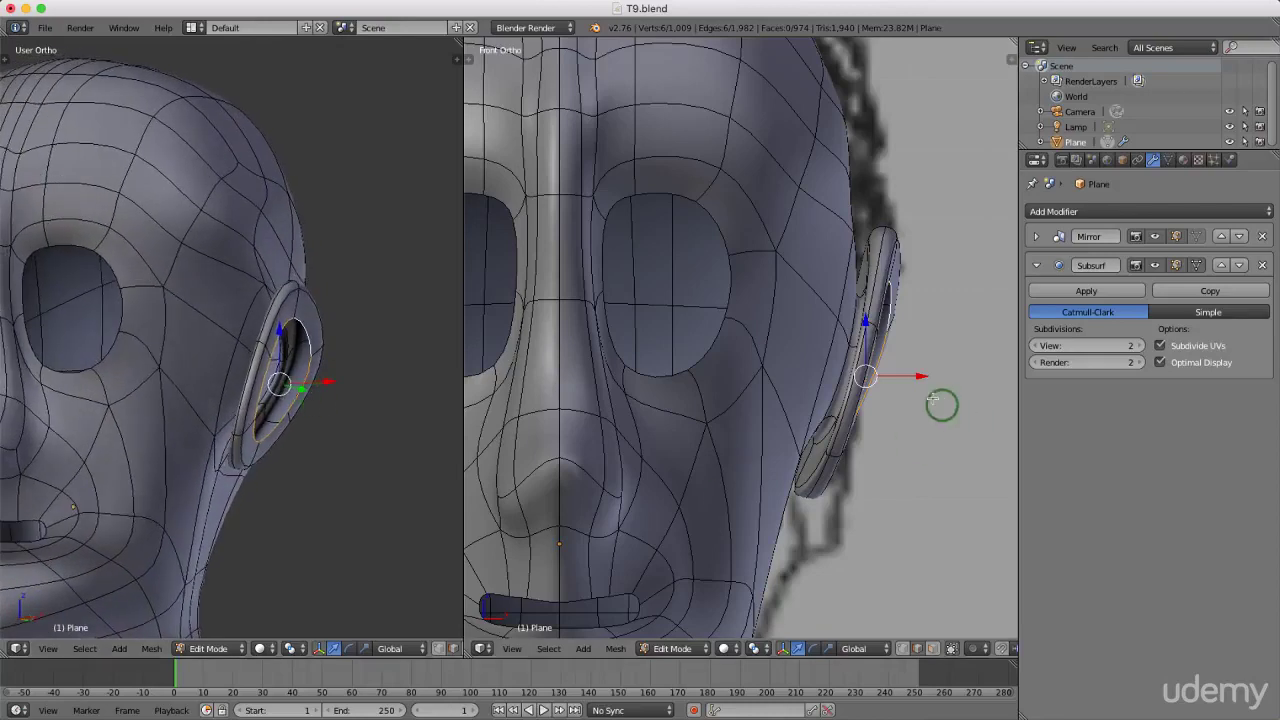
shift+scroll(925, 360, down, 1)
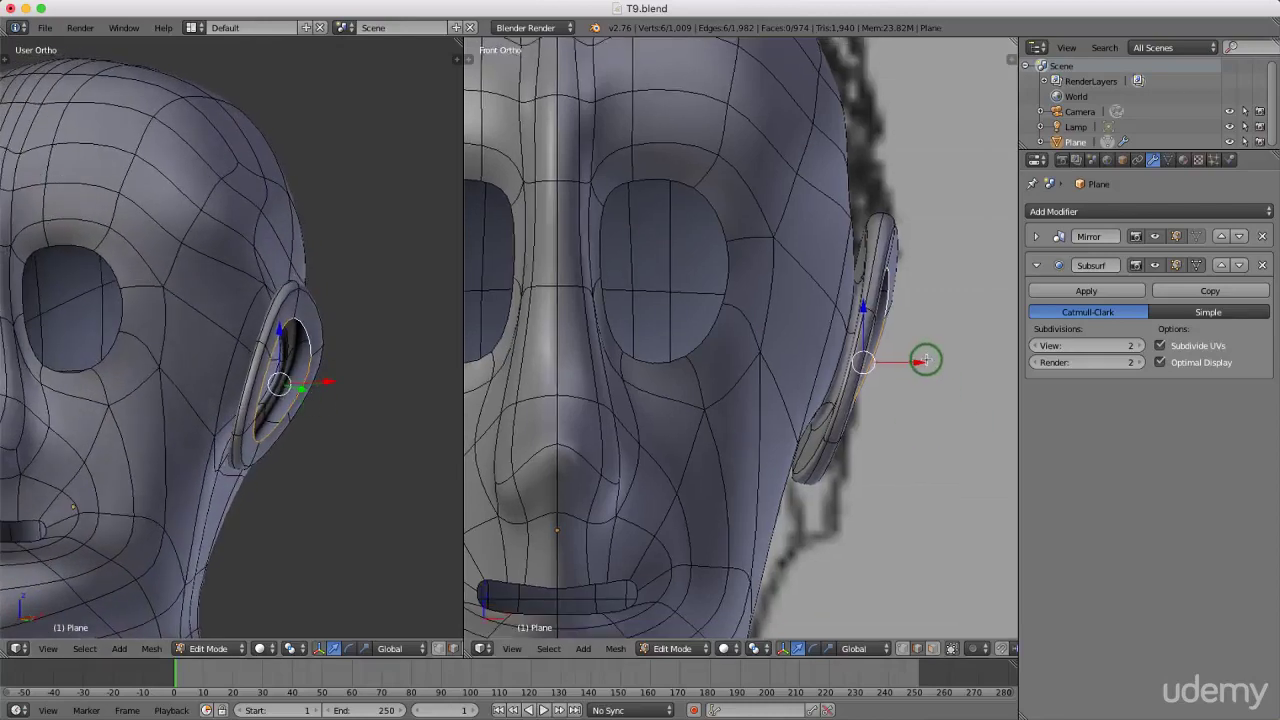
key(KP_6)
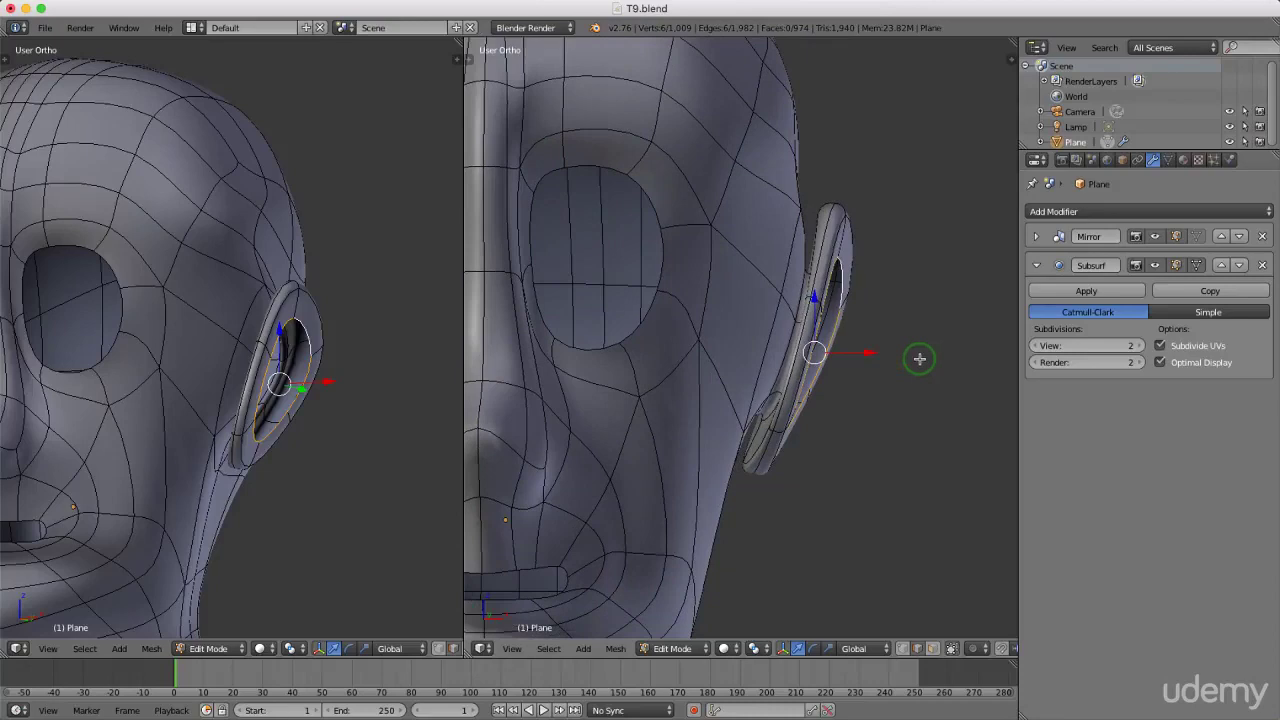
key(n)
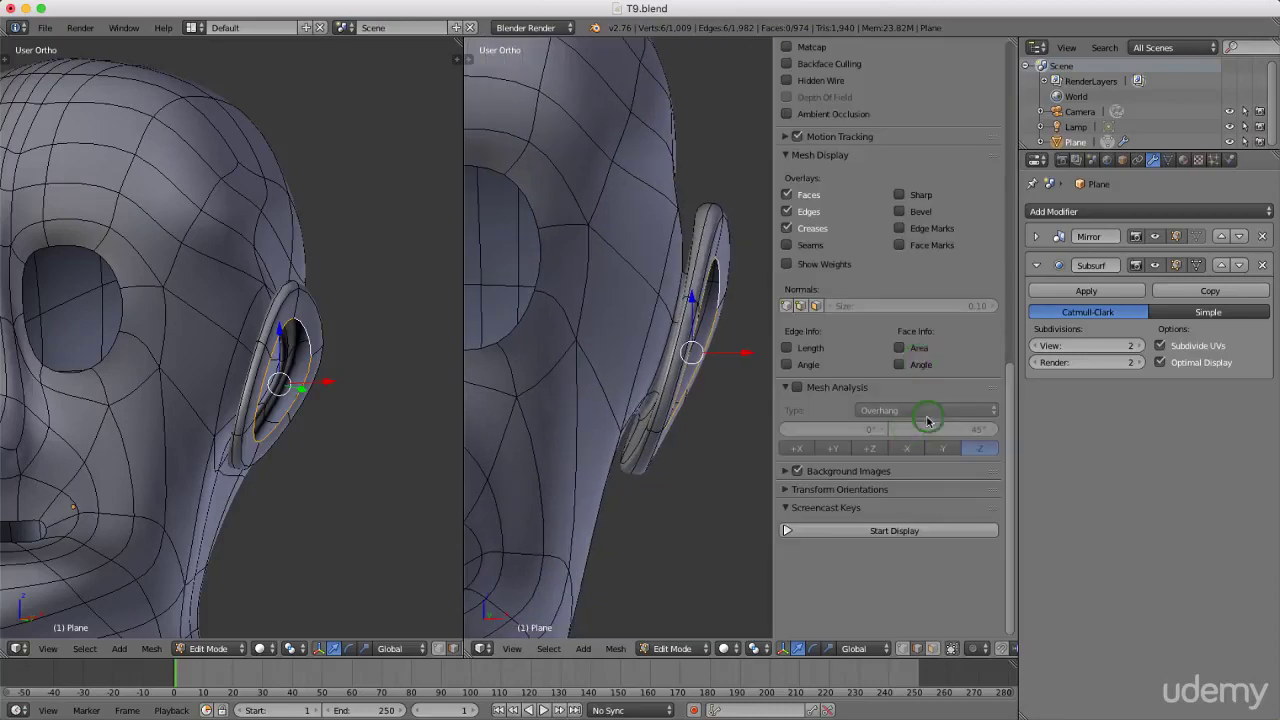
click(872, 531)
key(n)
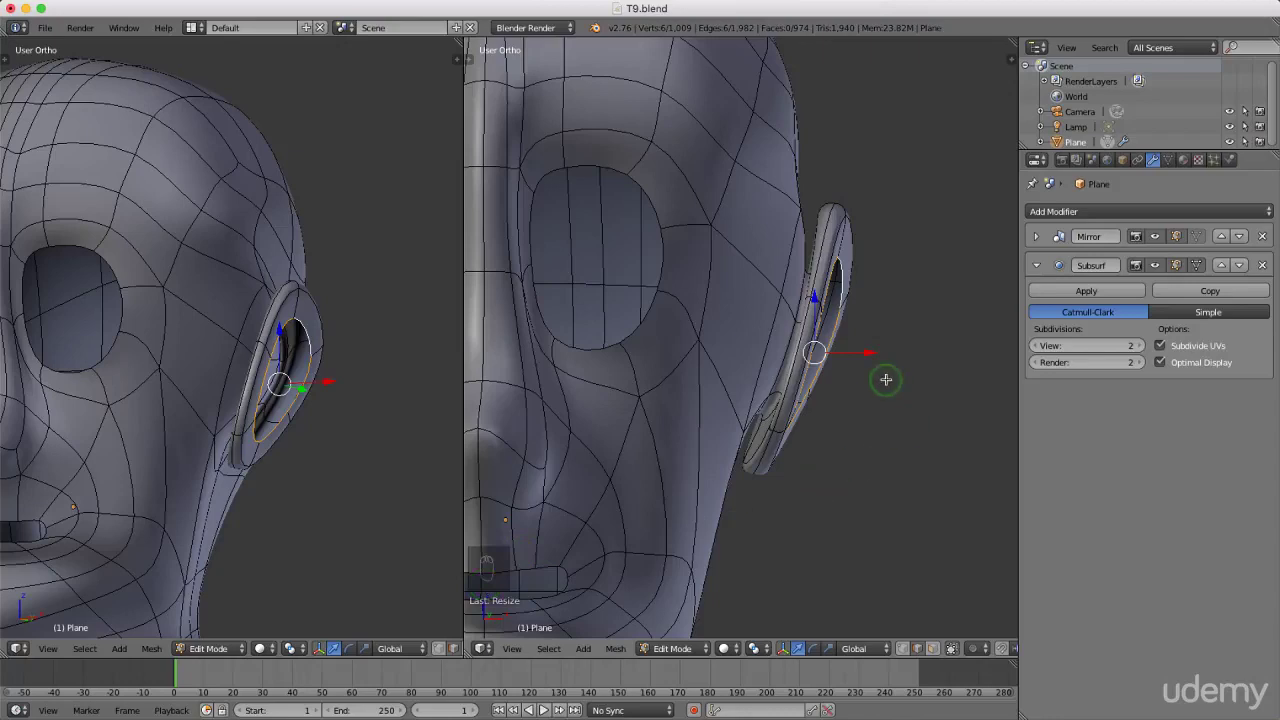
Extrude the ear's inner loop in place once more and scale it inward to narrow the opening.
mouse_move(874, 374)
shift+middle_down()
mouse_move(863, 366)
mouse_move(895, 395)
mouse_move(868, 387)
shift+middle_up()
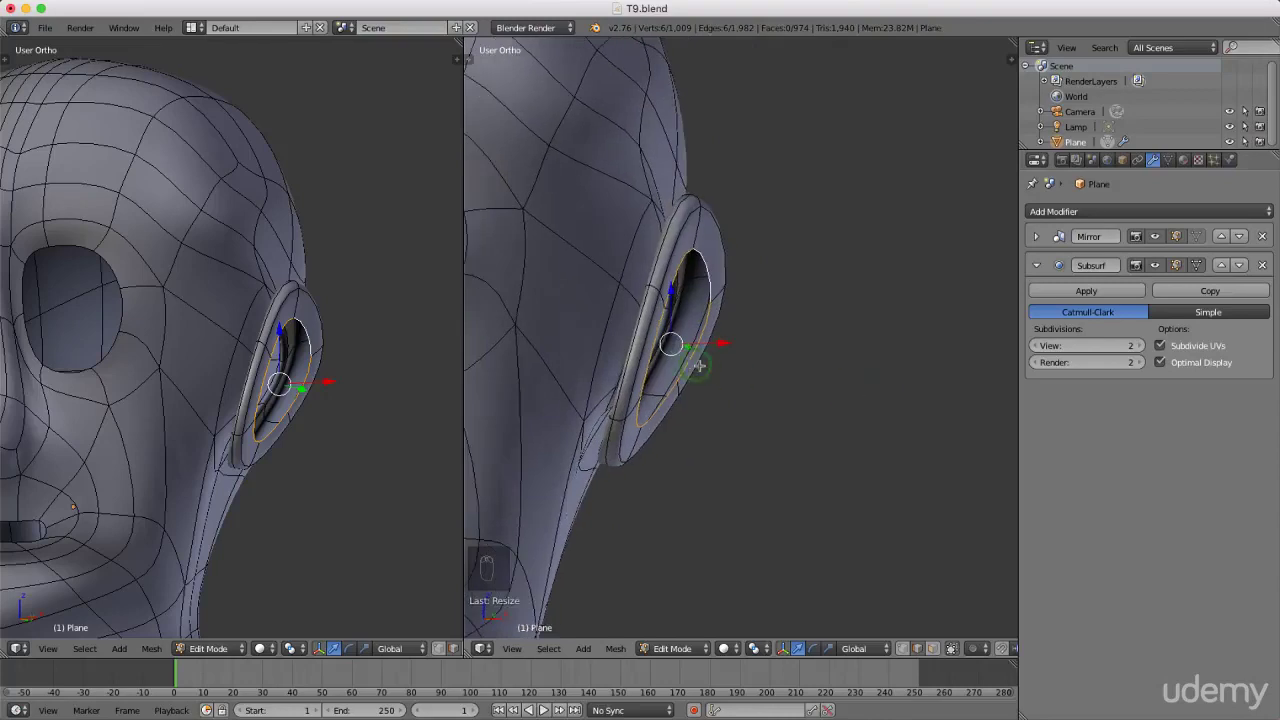
shift+middle_drag(696, 367, 735, 378)
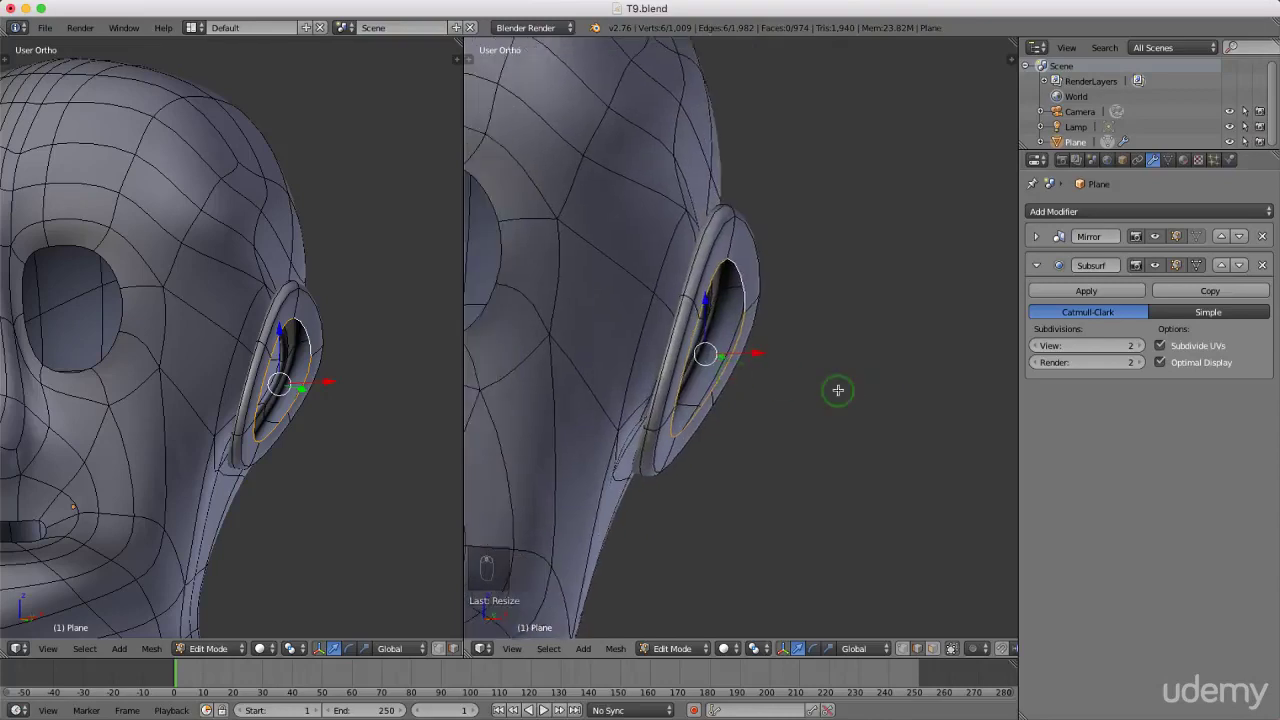
key(e)
right_click(838, 392)
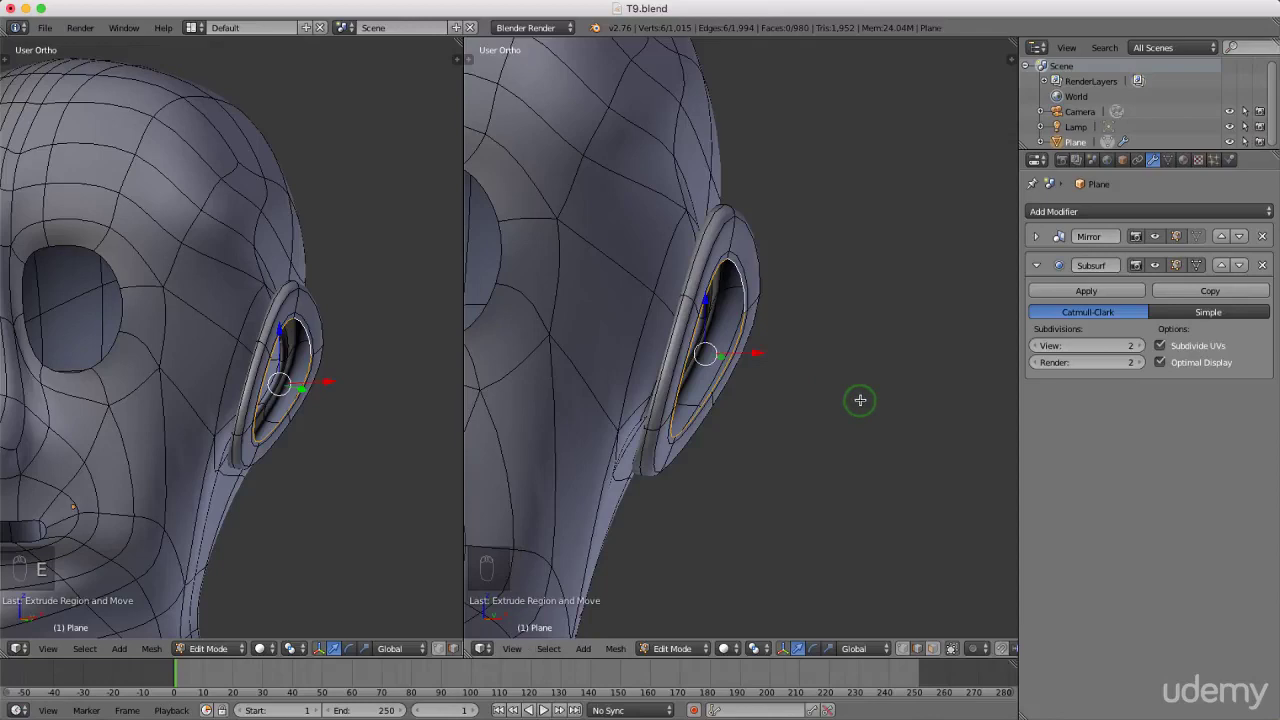
key(s)
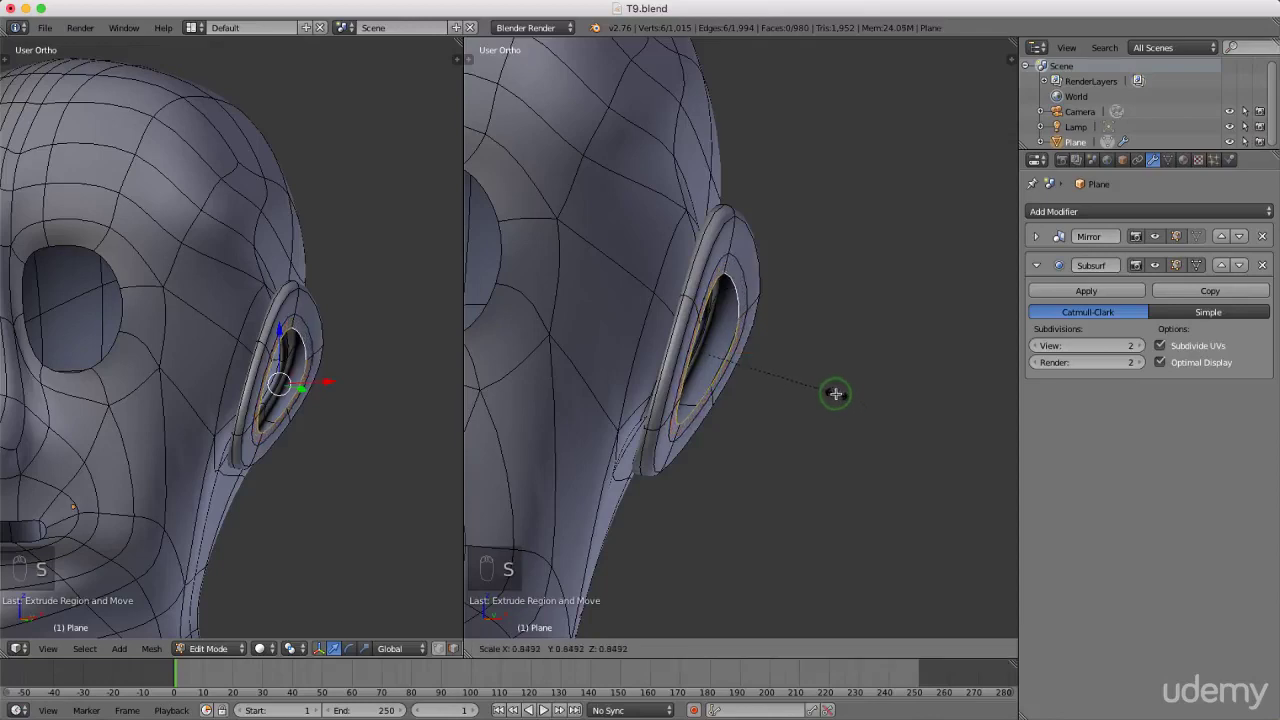
click(821, 390)
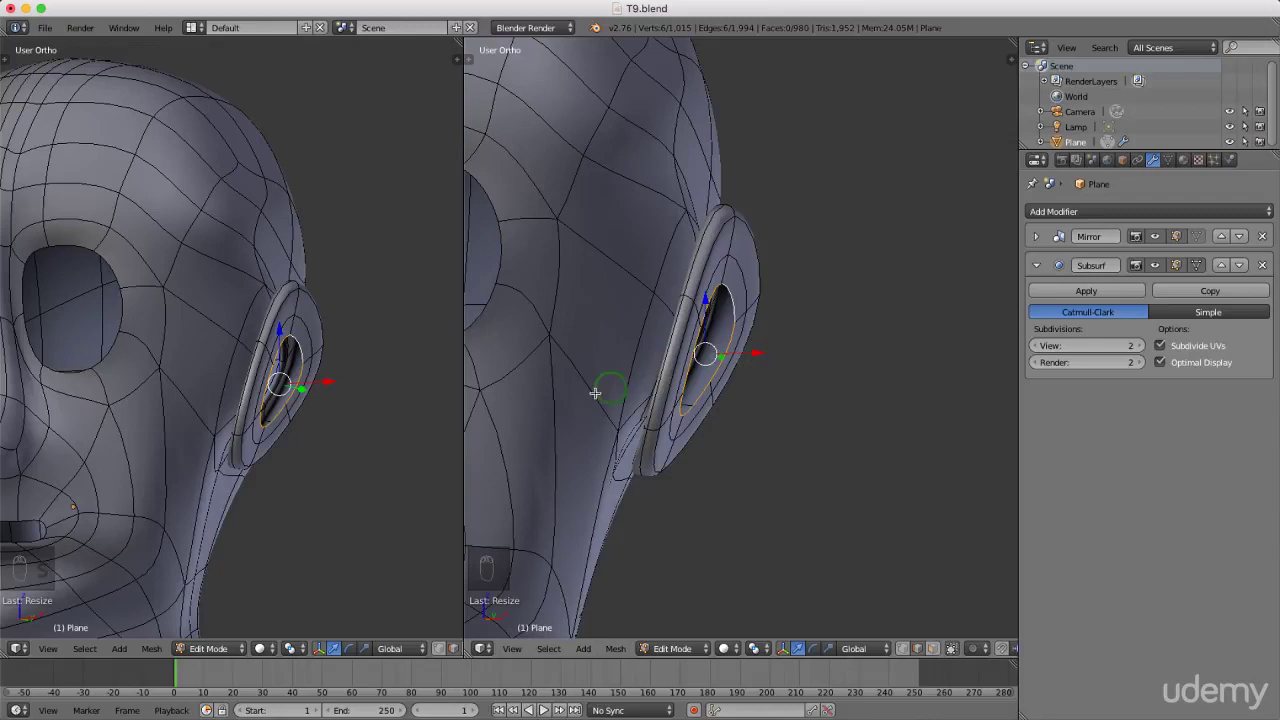
Push the inner ear loop into the ear along X by about 0.017.
key(g)
key(x)
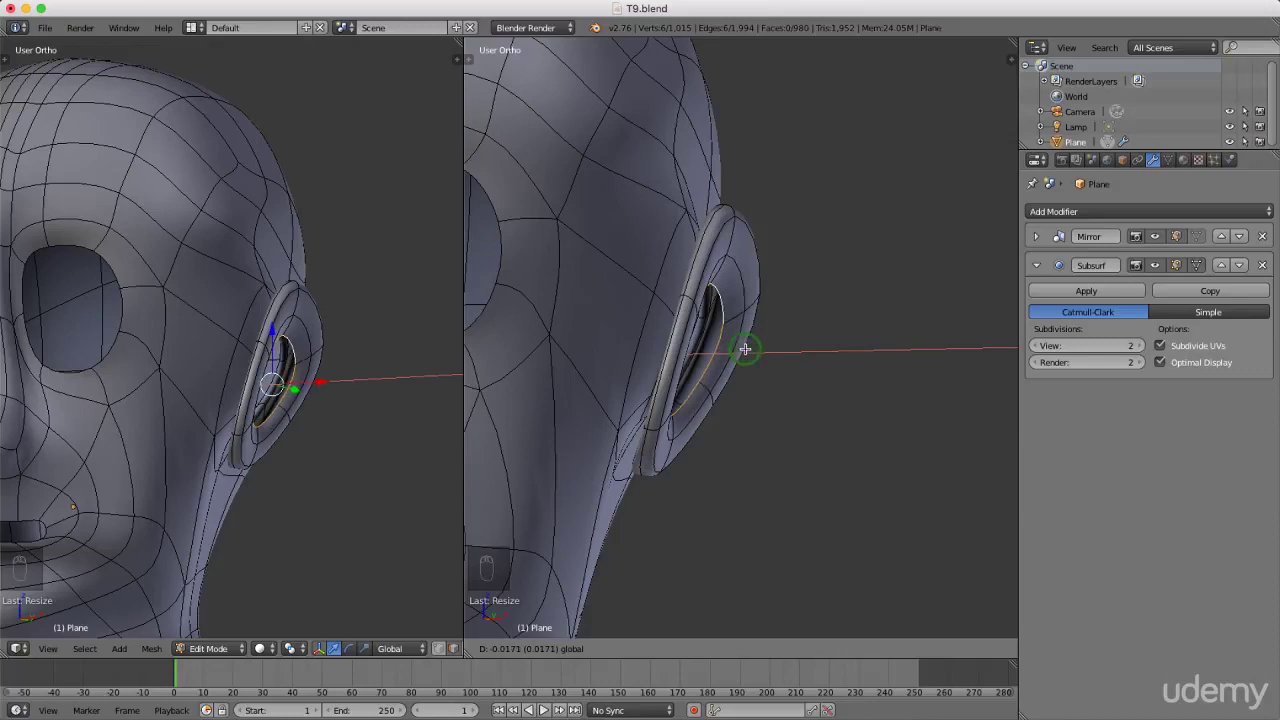
click(746, 349)
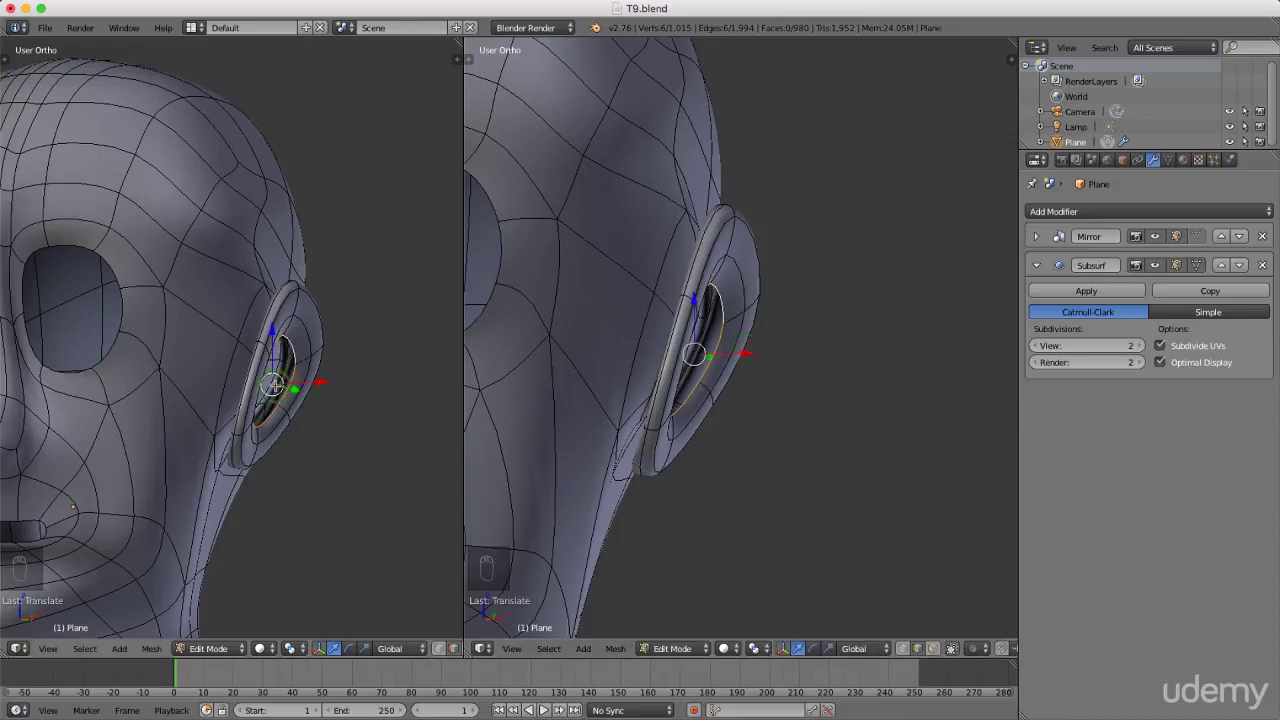
Extrude the inner ear loop in place in the side view, scaled to about 0.38, and fill the remaining hole with a face.
key(KP_3)
scroll(201, 399, up, 2)
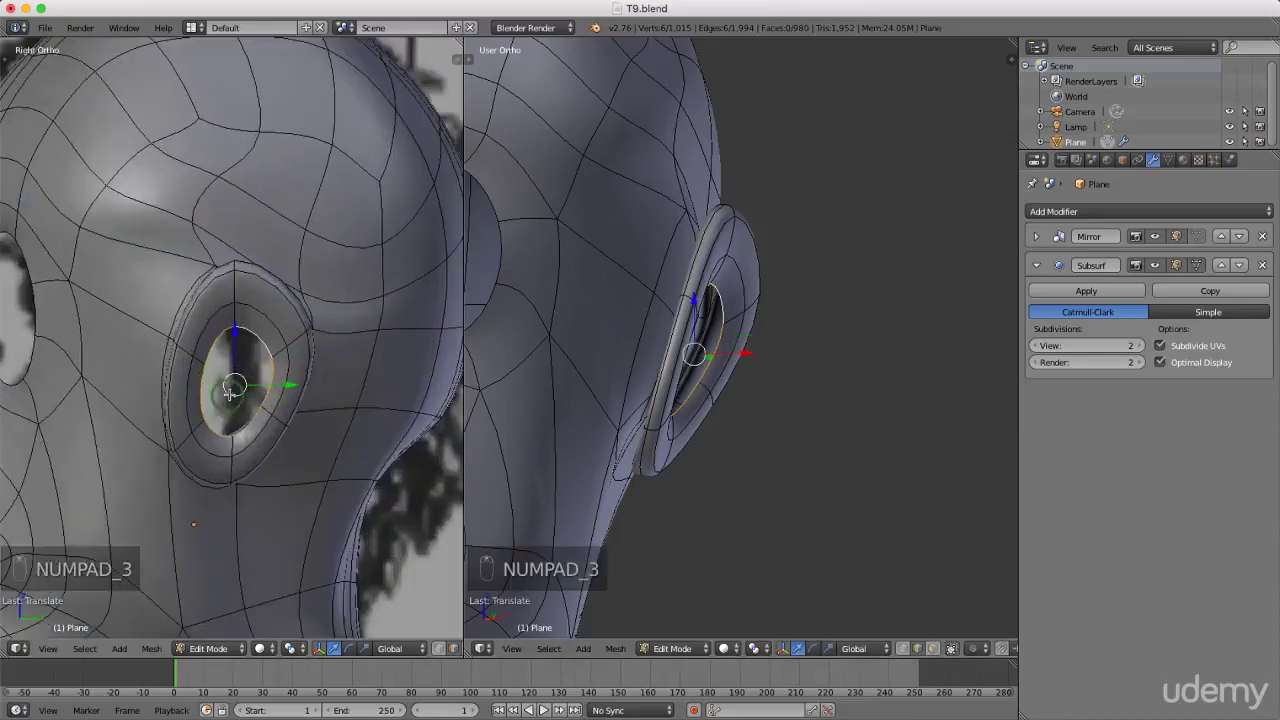
key(e)
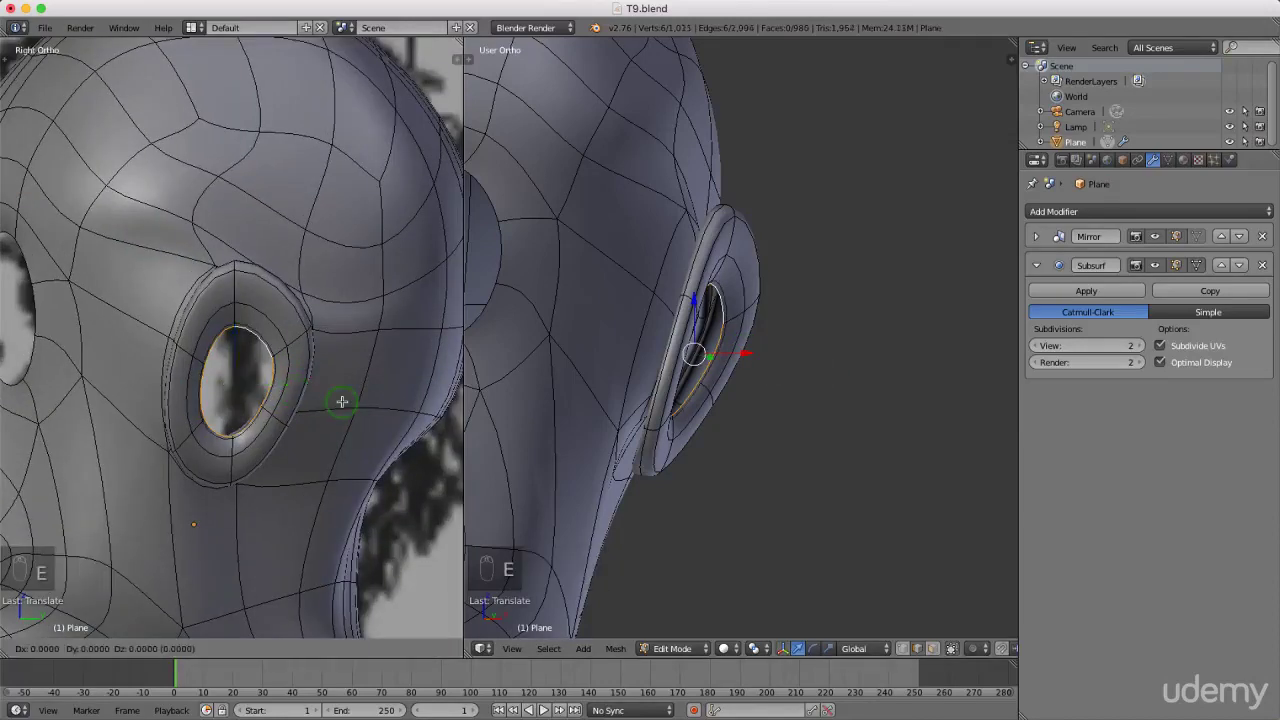
right_click(342, 401)
key(s)
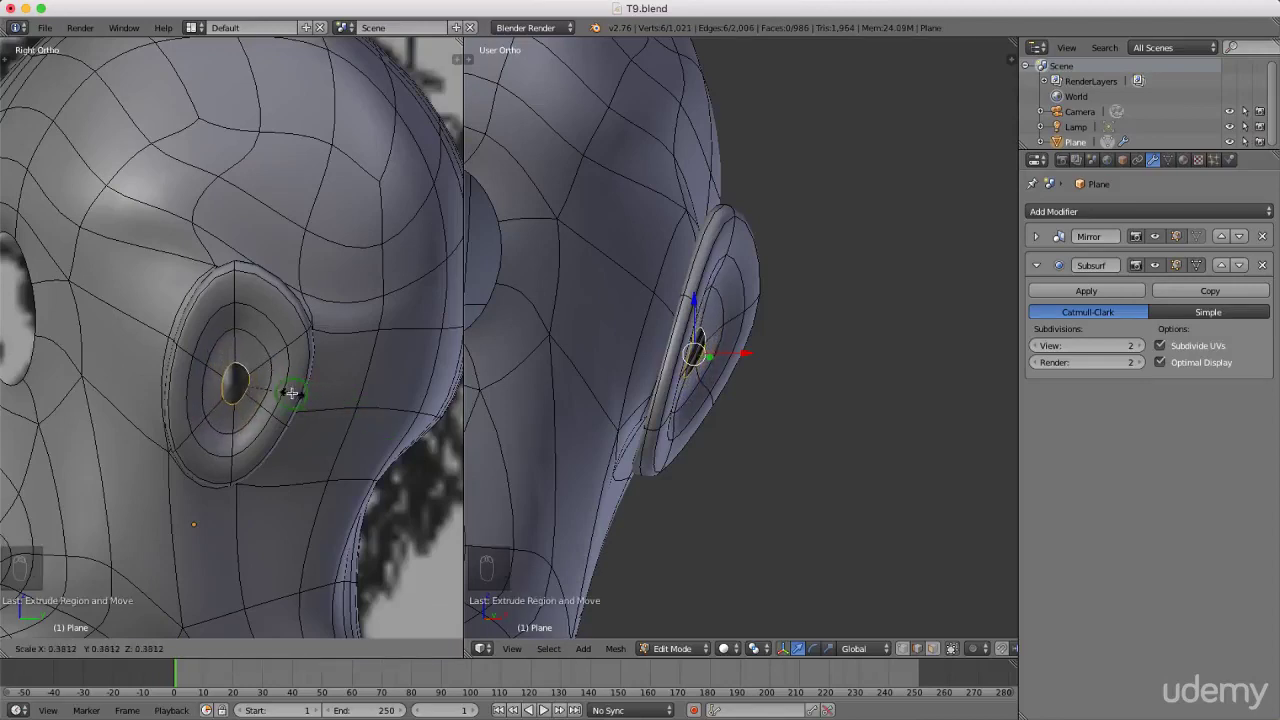
click(291, 393)
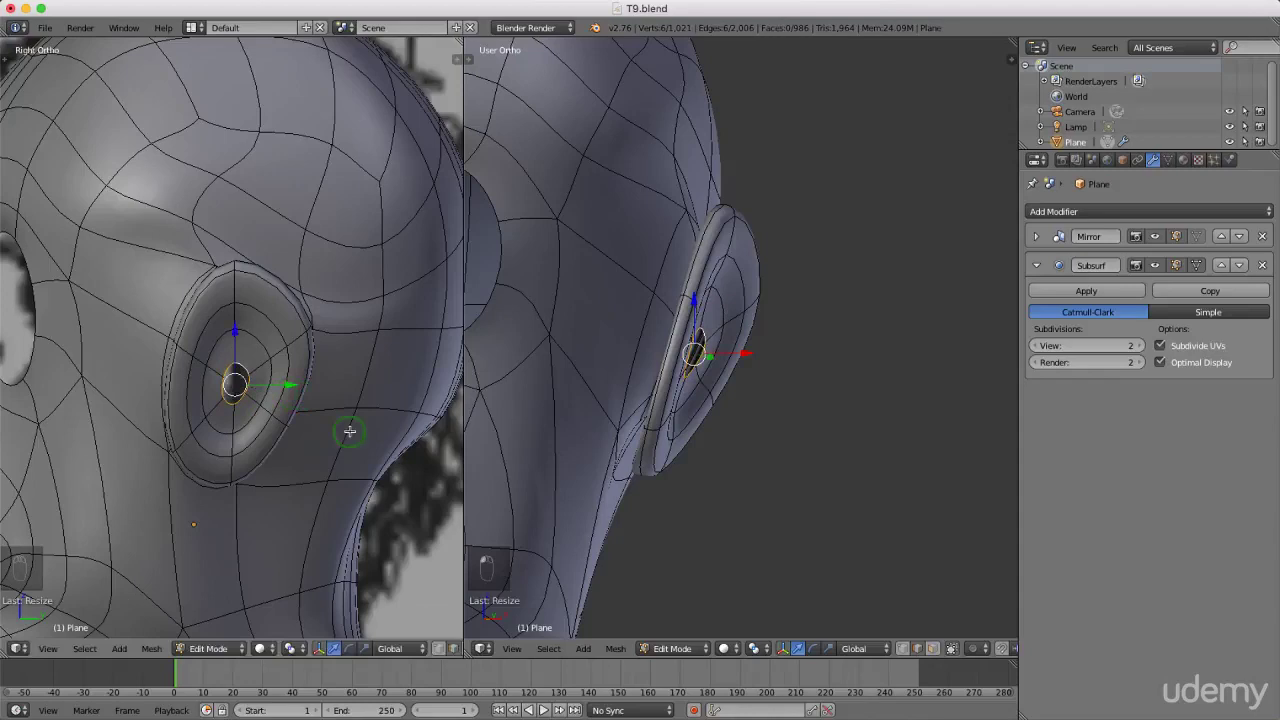
key(f)
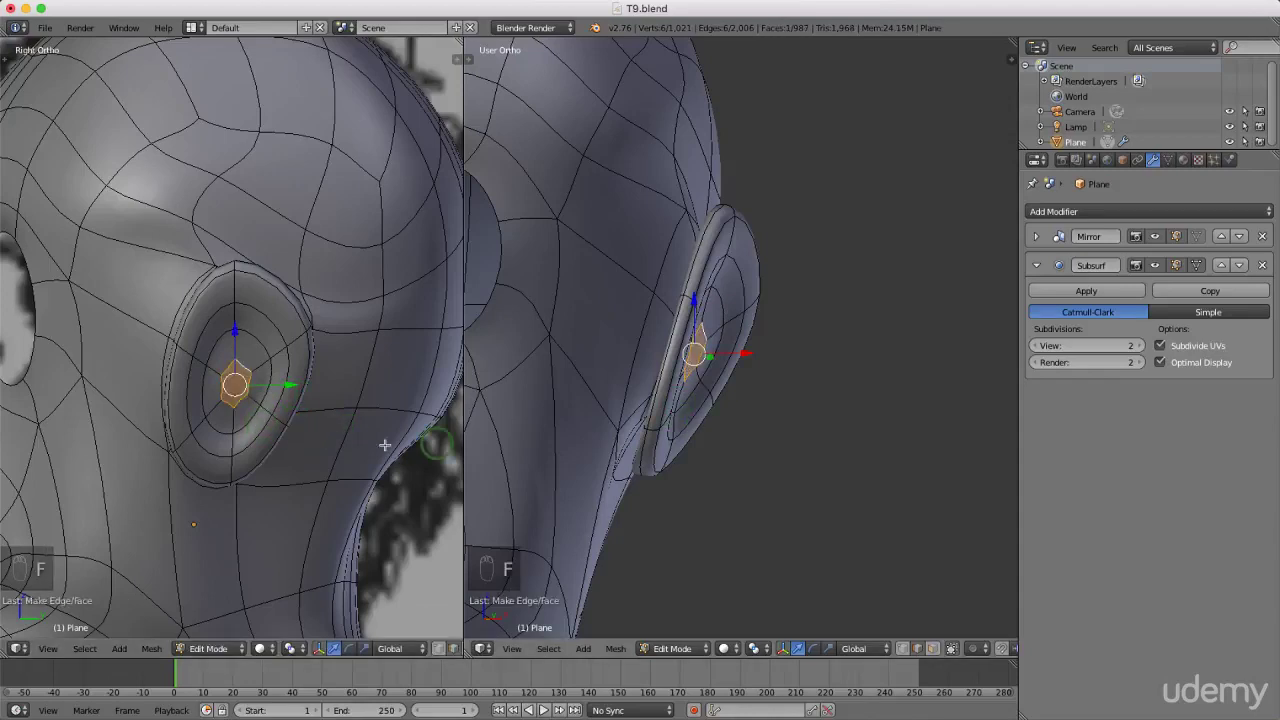
Inspect the filled ear from behind and from the side, and switch the mesh to face selection mode.
middle_drag(726, 384, 771, 366)
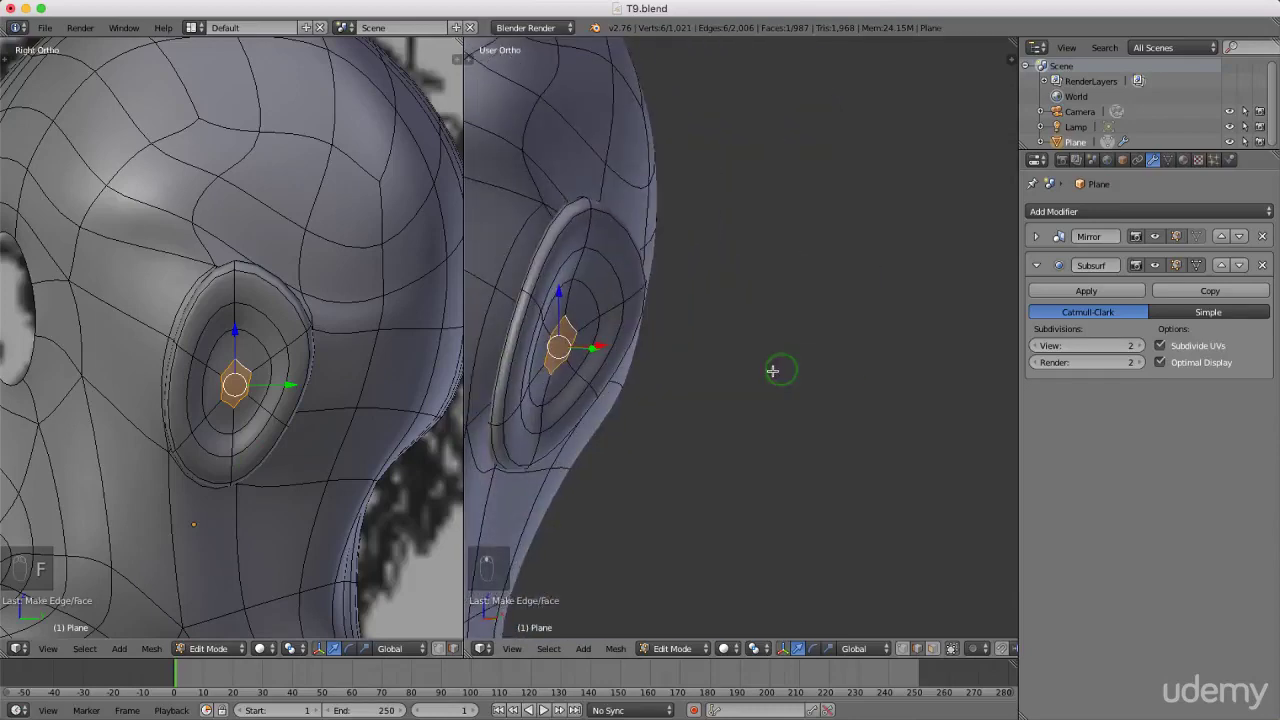
middle_drag(863, 369, 788, 382)
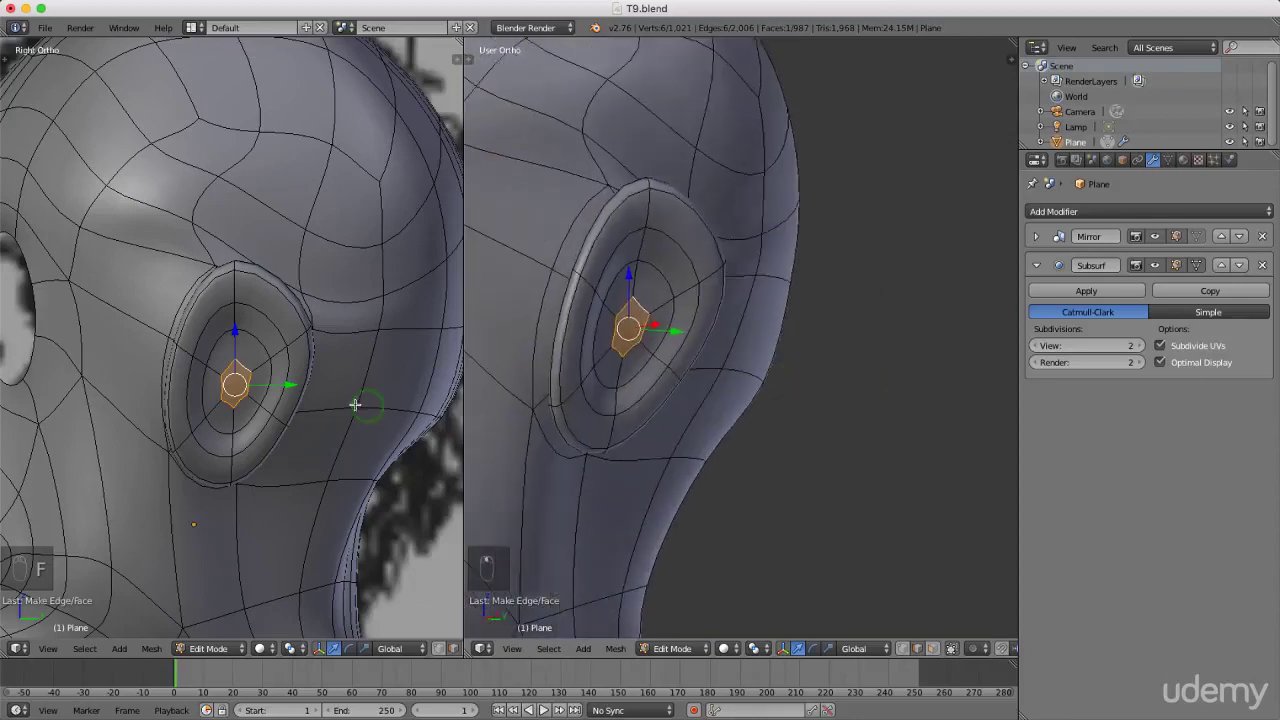
key(ctrl+Tab)
click(232, 417)
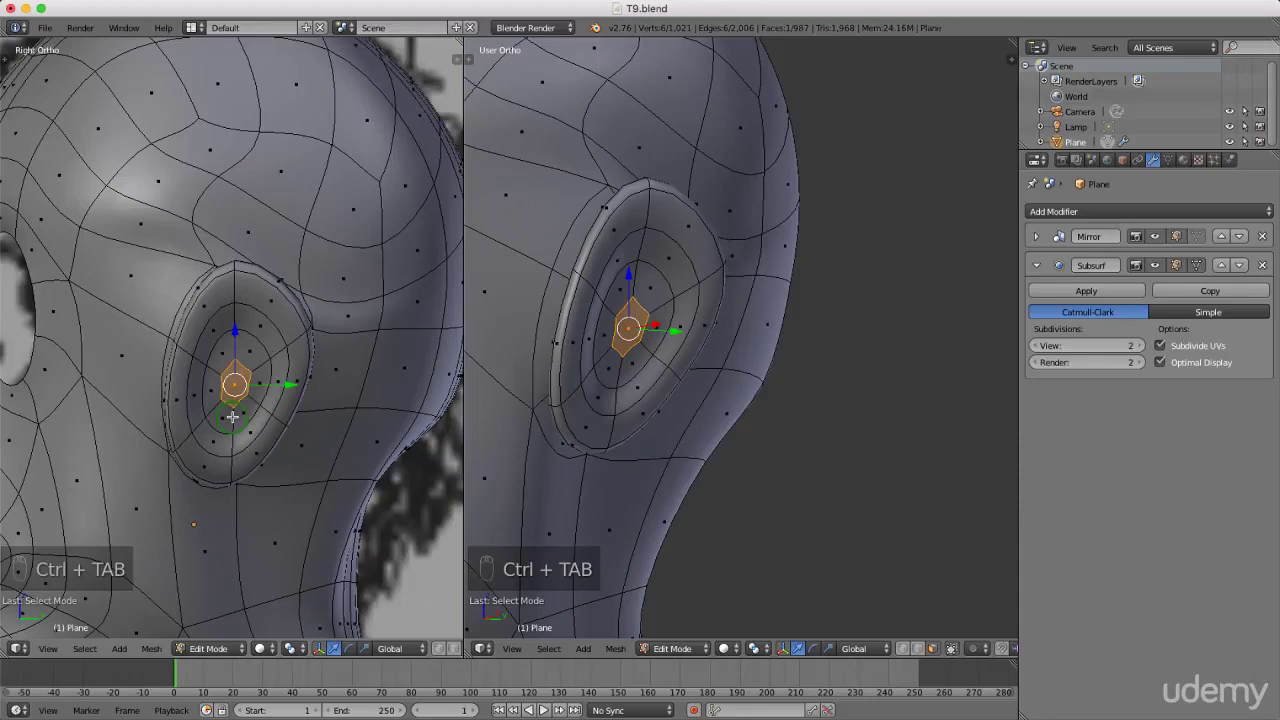
Extrude the front face of the ear's inner ring outward along its normal by about 0.046.
right_click(199, 394)
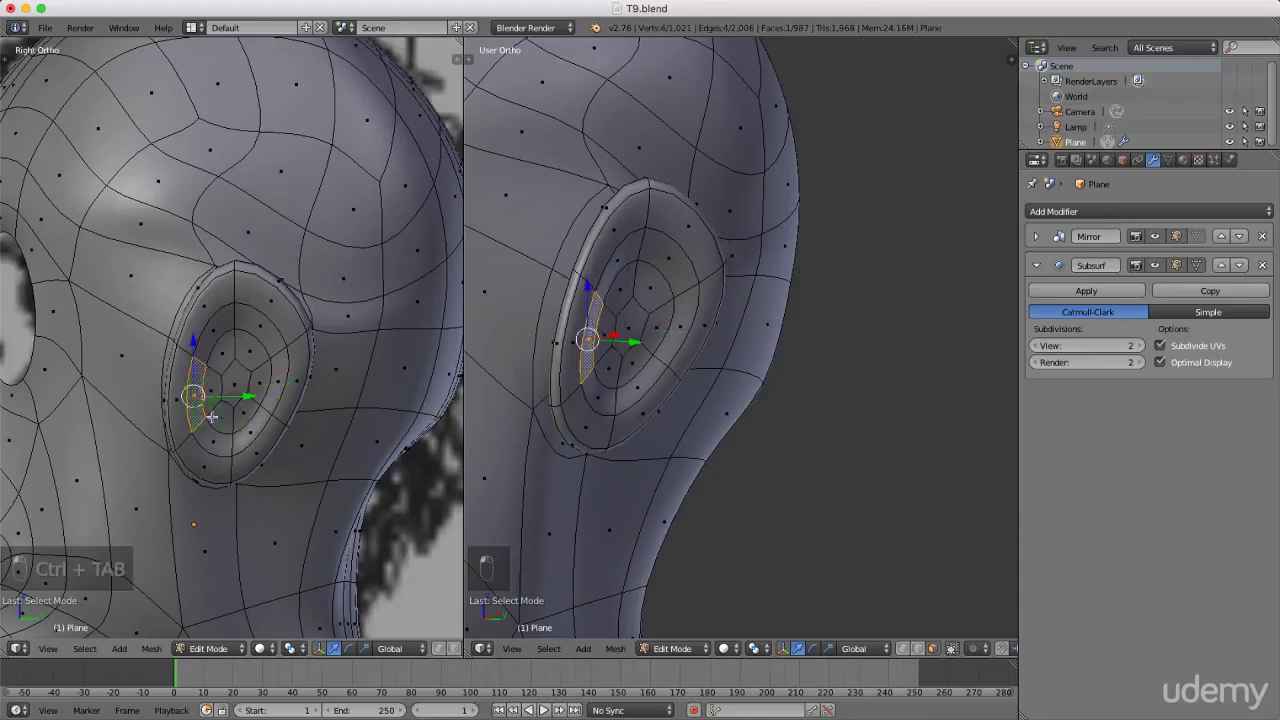
key(e)
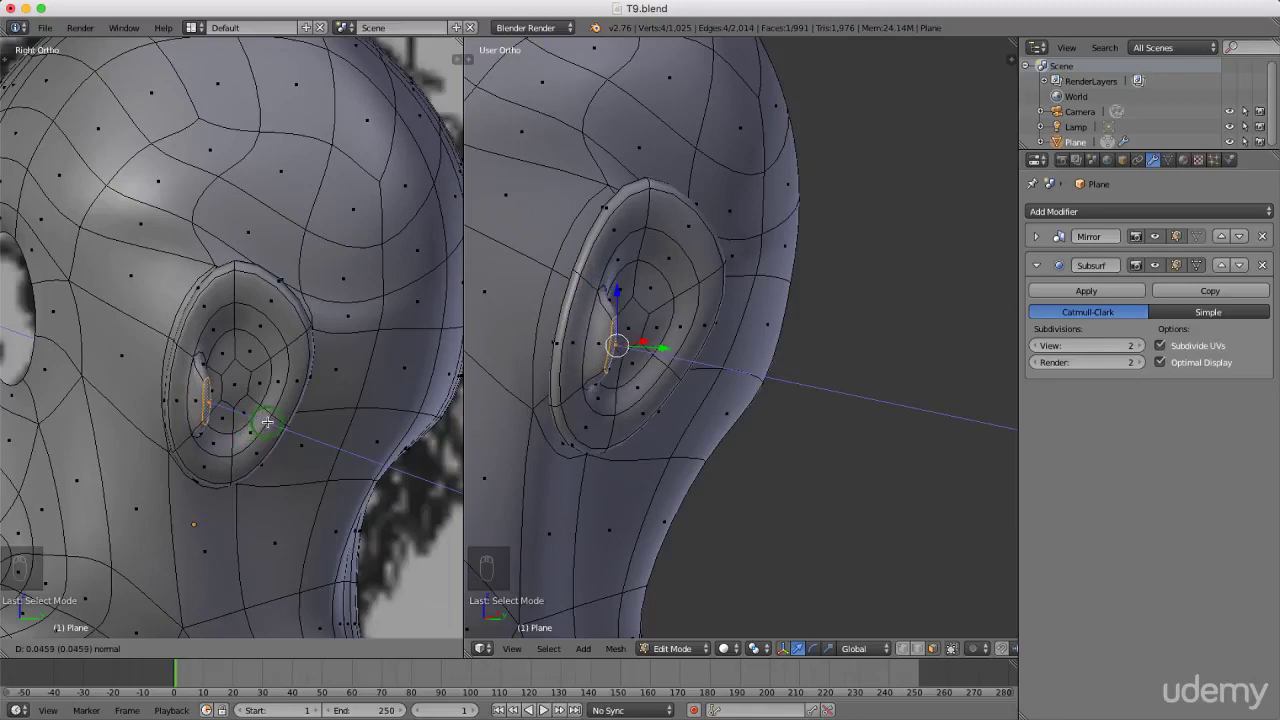
click(267, 422)
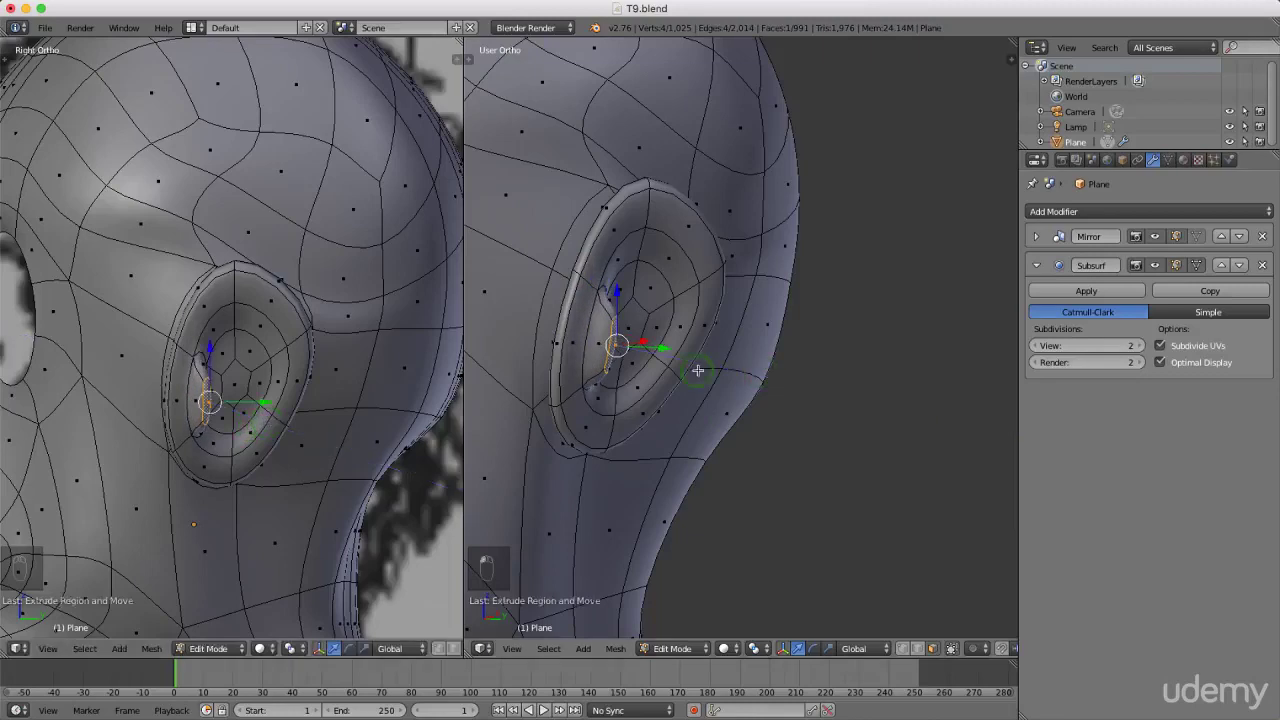
In the side view, rotate the extruded front ear flap and shift it along Y by about -0.013.
key(KP_3)
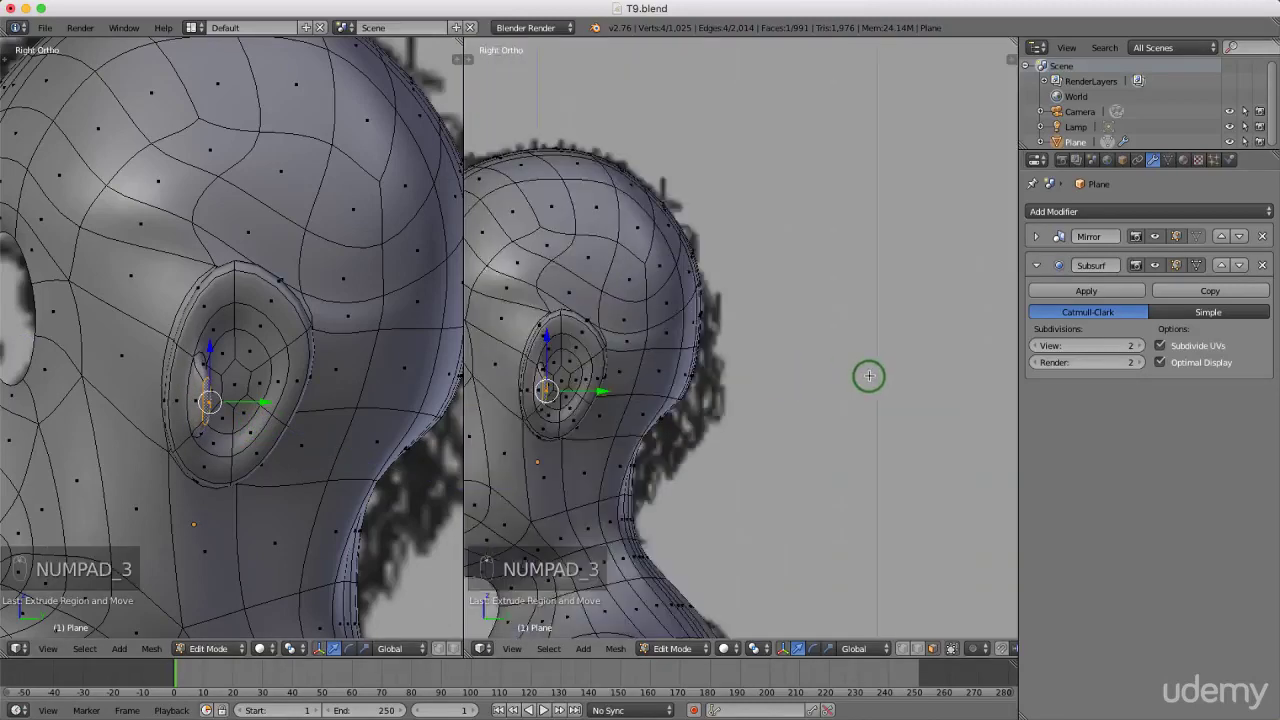
scroll(700, 376, up, 4)
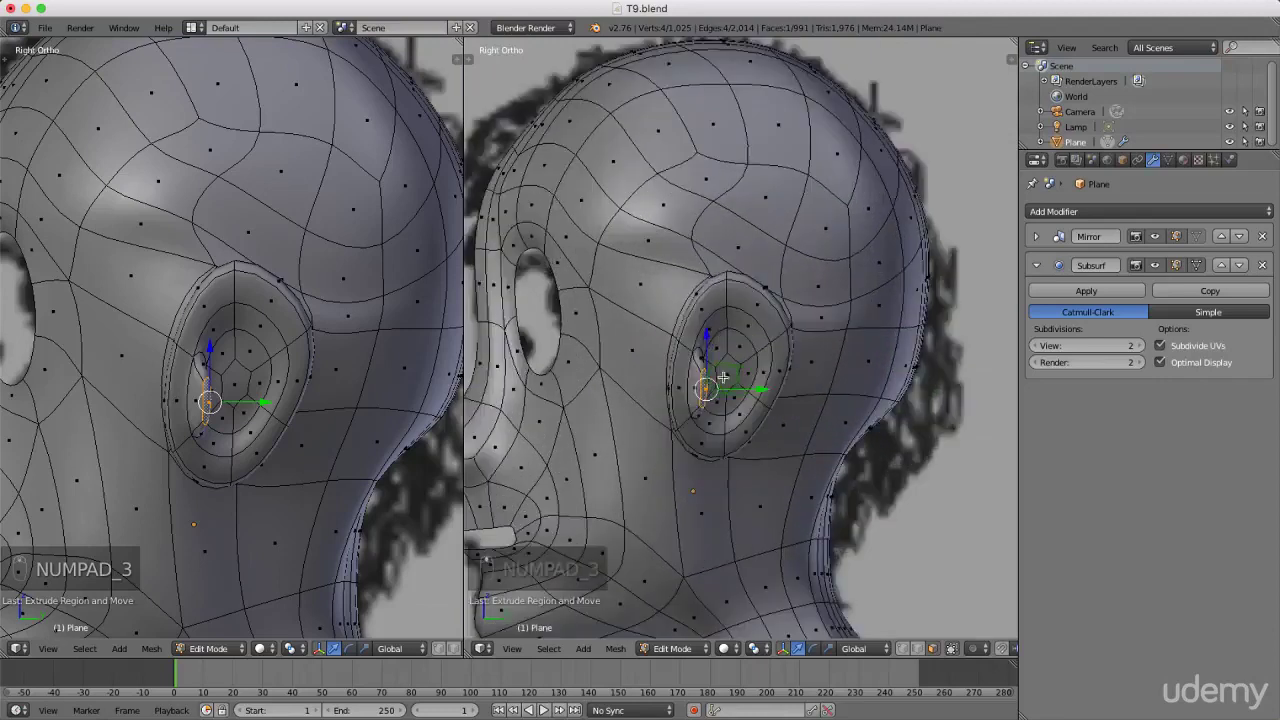
scroll(723, 377, up, 2)
key(r)
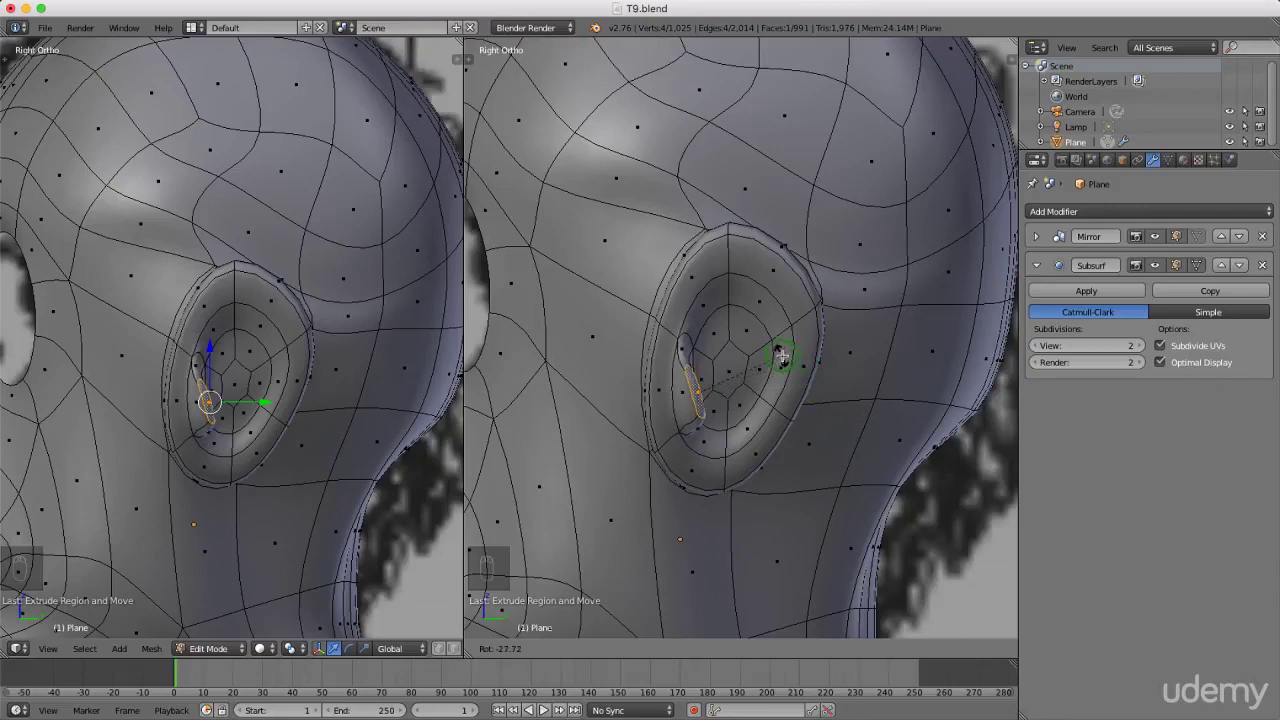
click(727, 399)
drag(748, 392, 737, 393)
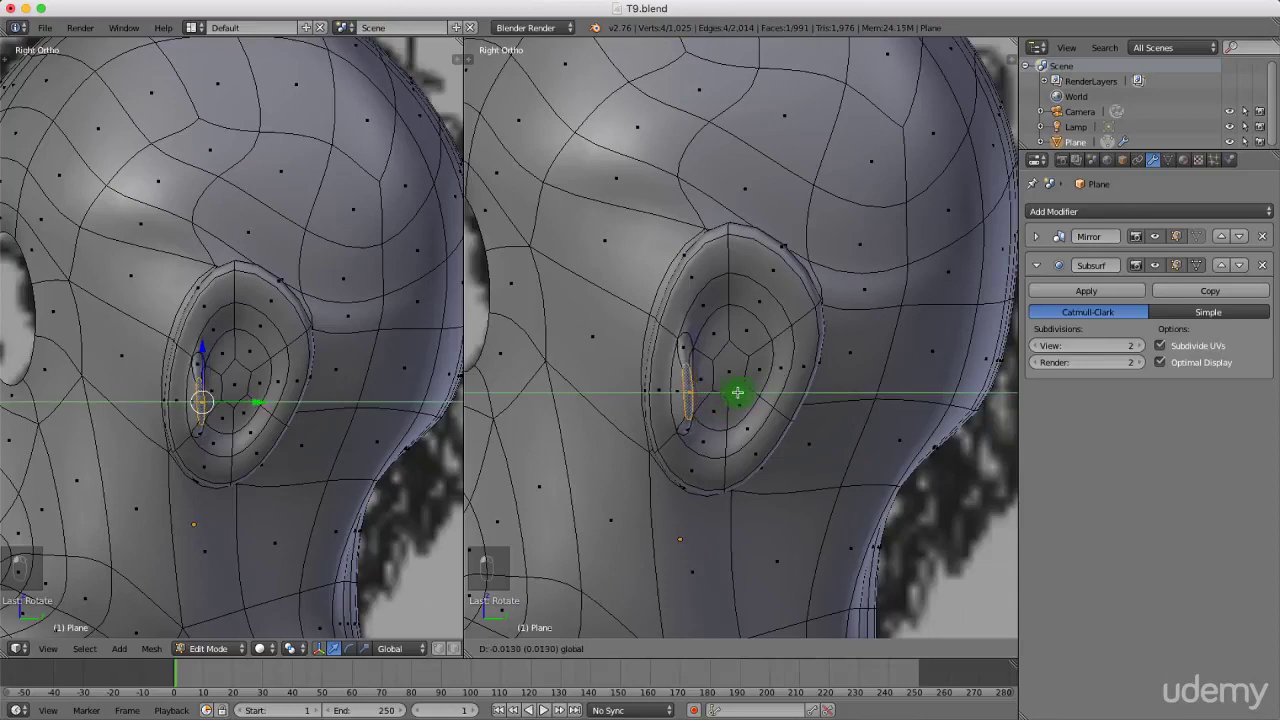
Reposition the faces at the upper and lower ends of the extruded flap to smooth its outline.
drag(681, 348, 682, 348)
right_click(683, 348)
drag(682, 301, 677, 314)
scroll(692, 429, up, 2)
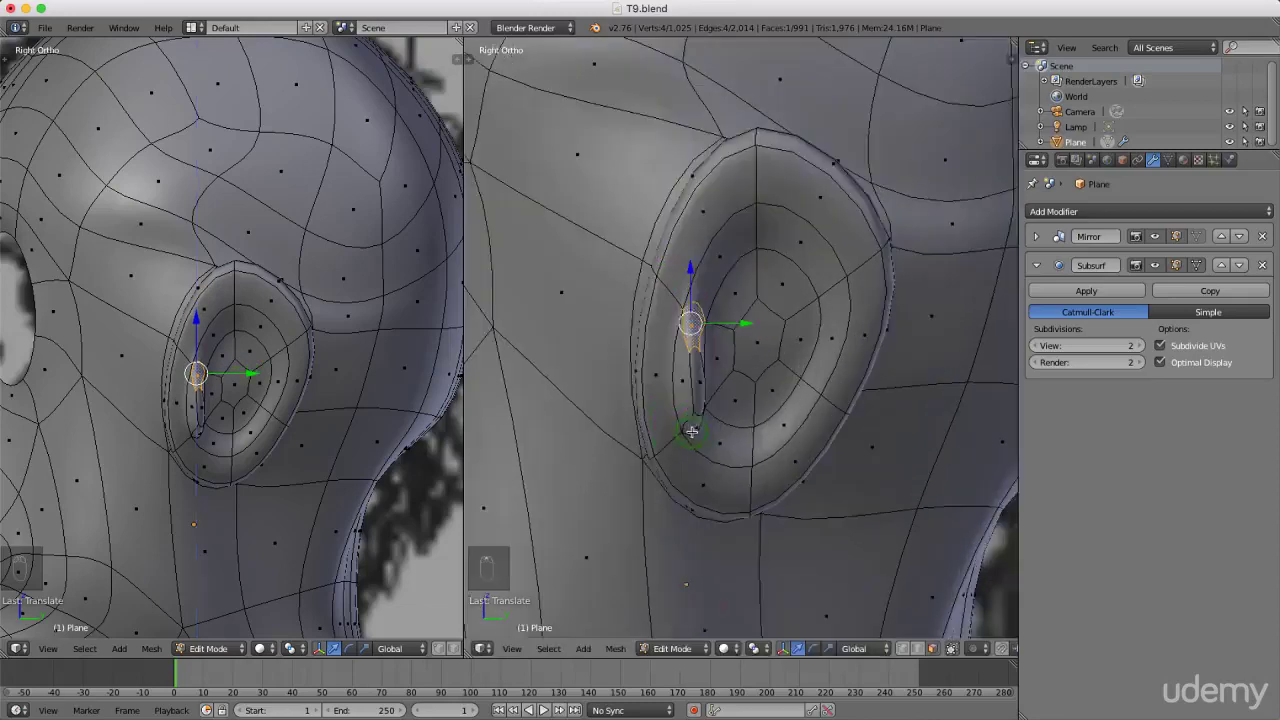
drag(694, 381, 704, 387)
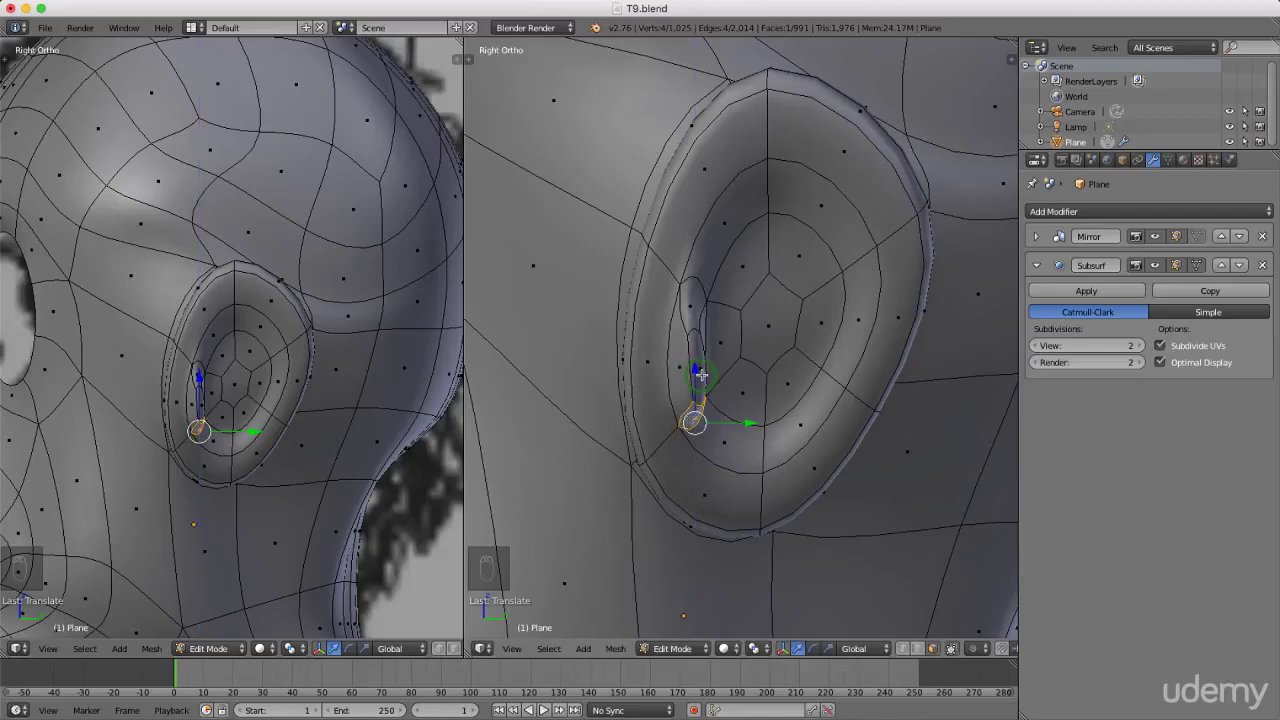
Extrude the ear's central face inward by about 0.018 and lower it slightly to form the ear canal.
scroll(703, 396, down, 4)
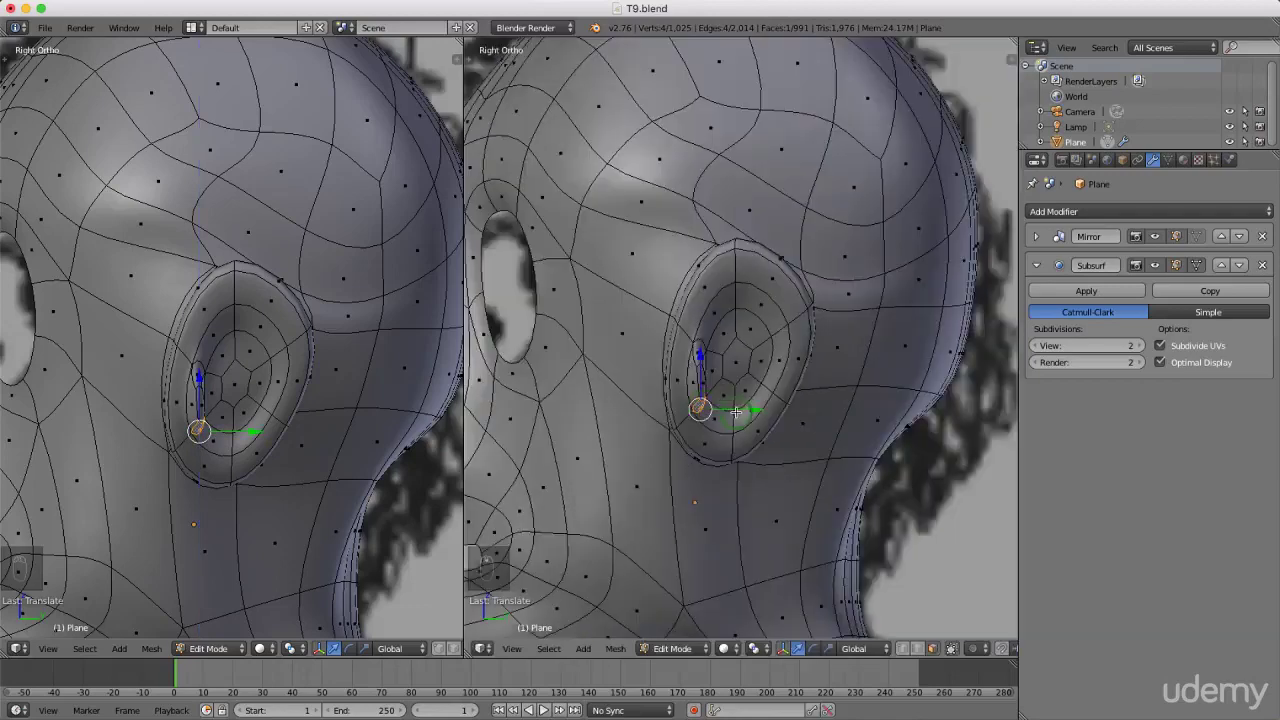
shift+middle_drag(725, 411, 643, 431)
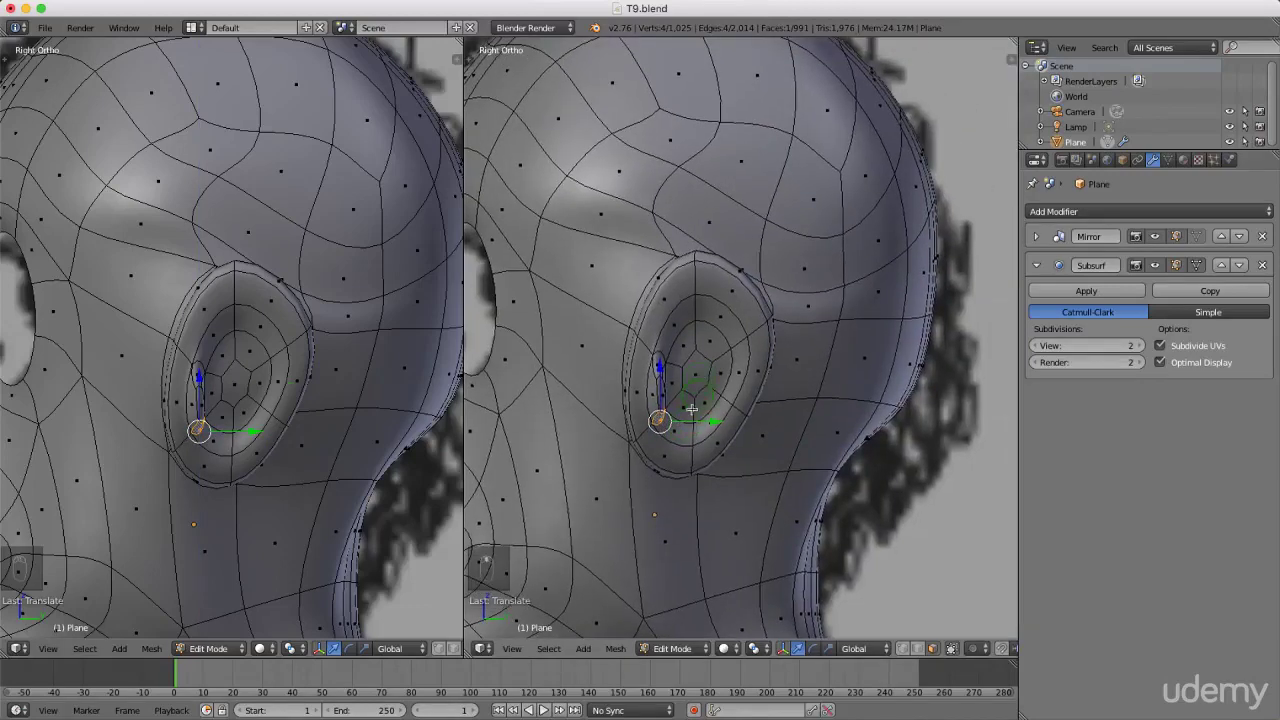
key(ctrl+z)
middle_drag(708, 466, 831, 500)
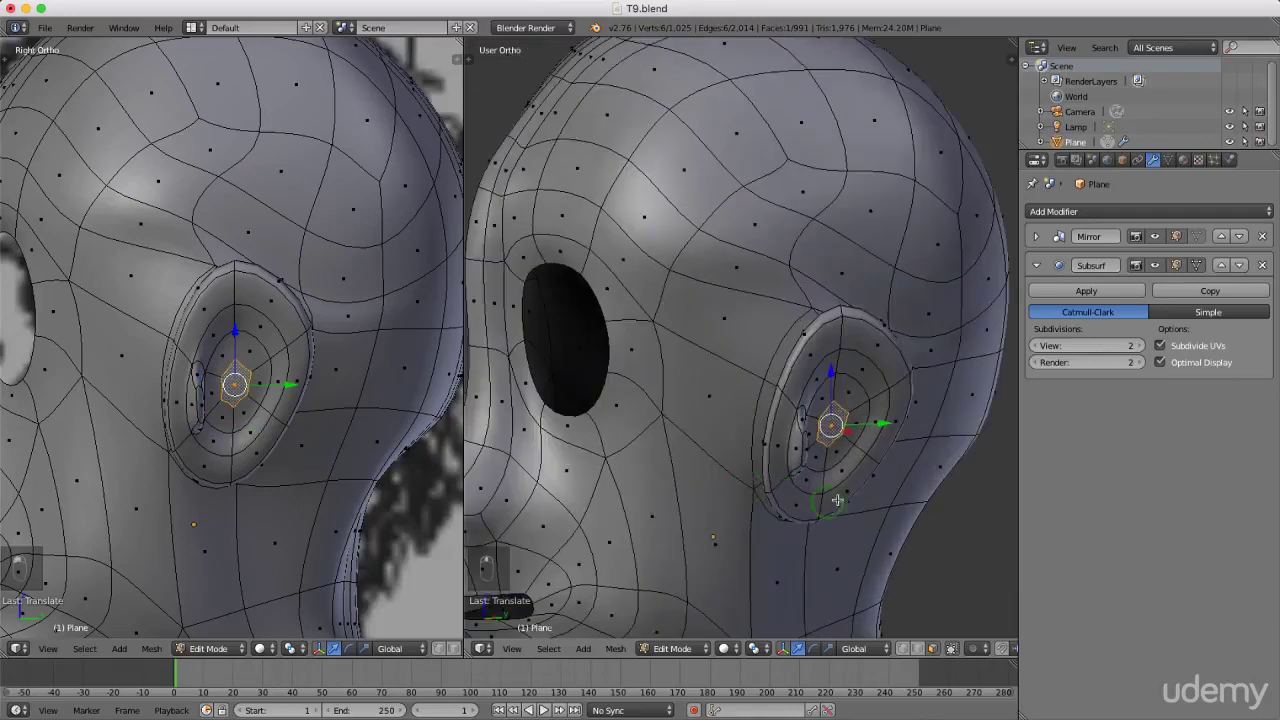
scroll(884, 457, up, 5)
key(e)
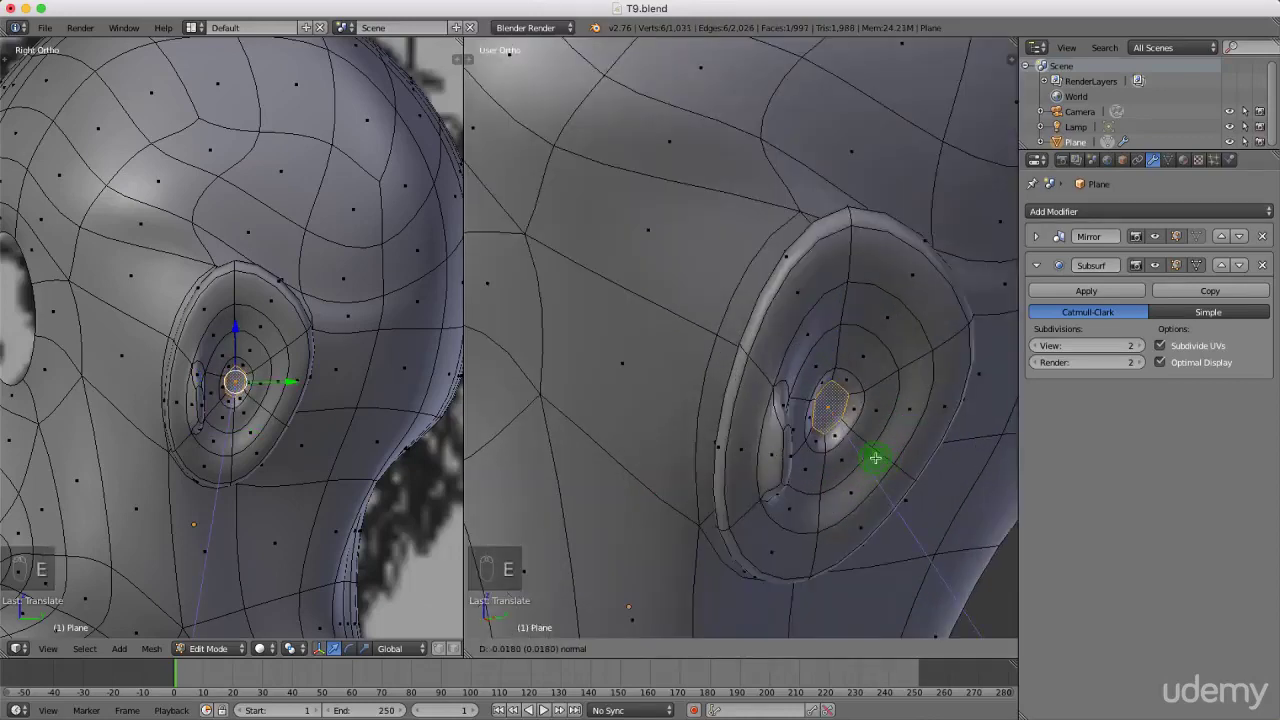
right_click(875, 458)
drag(830, 356, 830, 369)
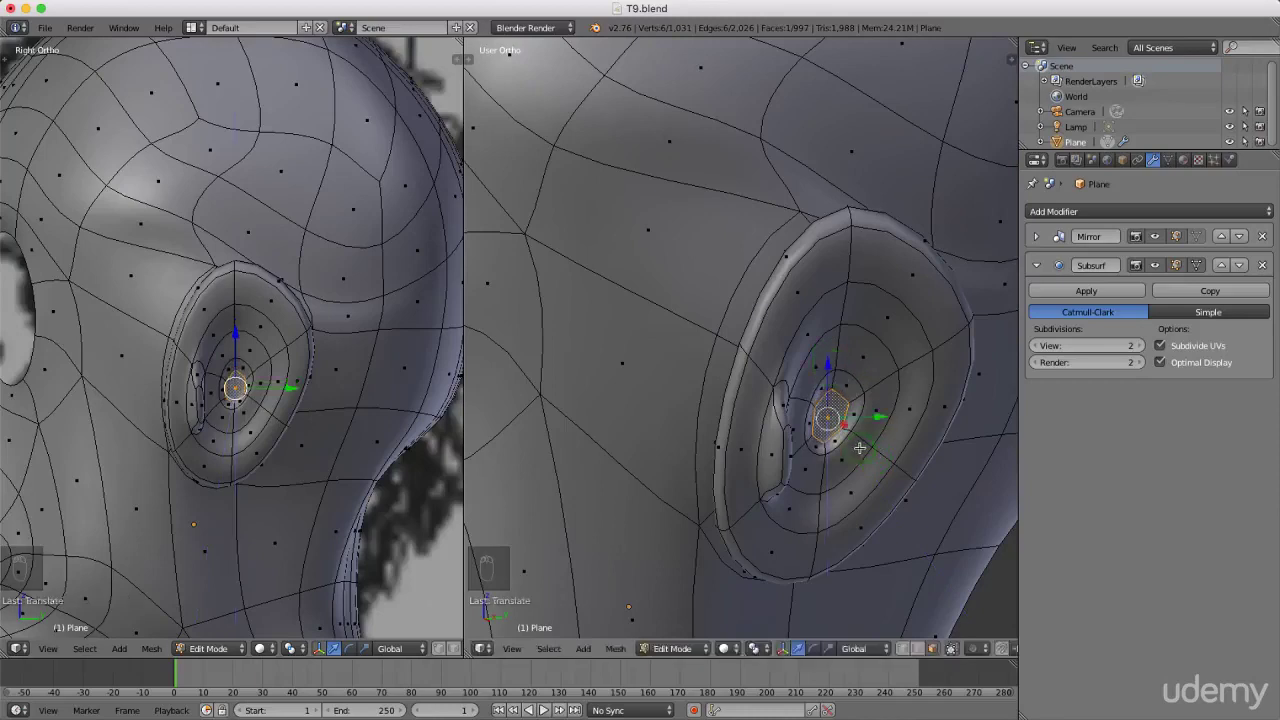
Select the three rear faces of the ear's inner ring and move them slightly along X.
scroll(896, 400, down, 1)
right_click(910, 395)
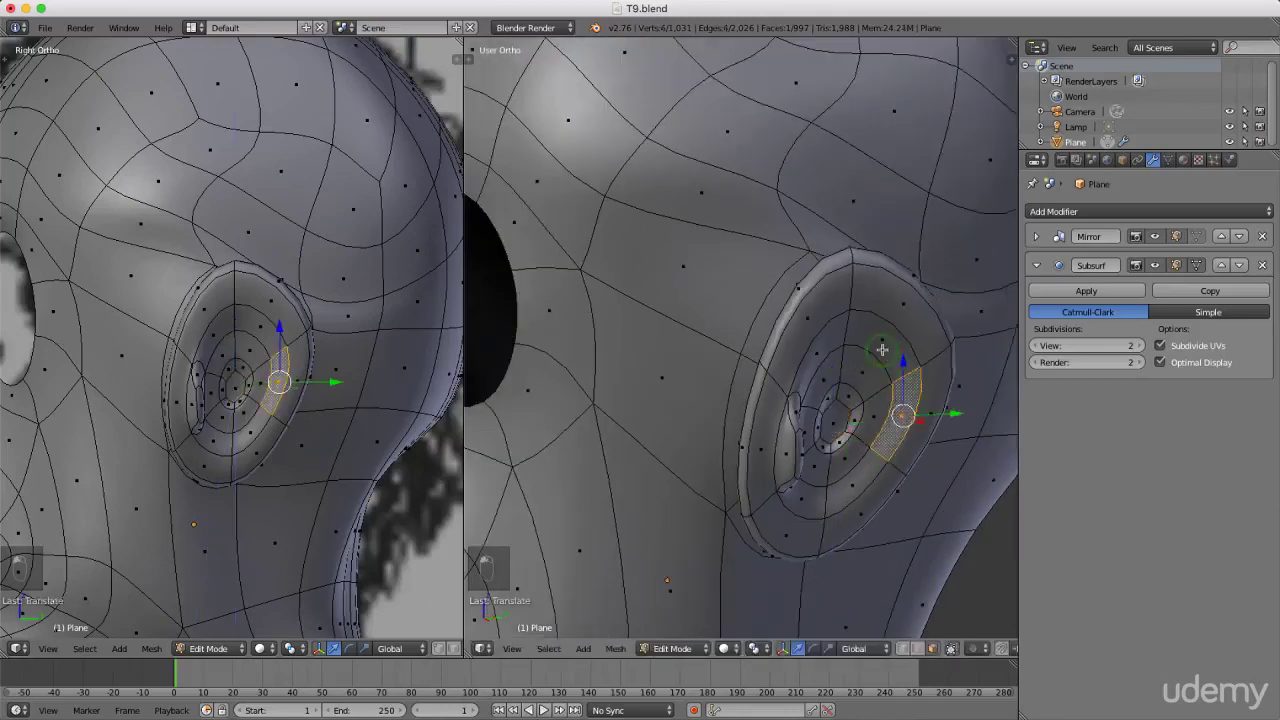
shift+right_click(880, 345)
shift+right_click(860, 478)
middle_drag(860, 478, 794, 413)
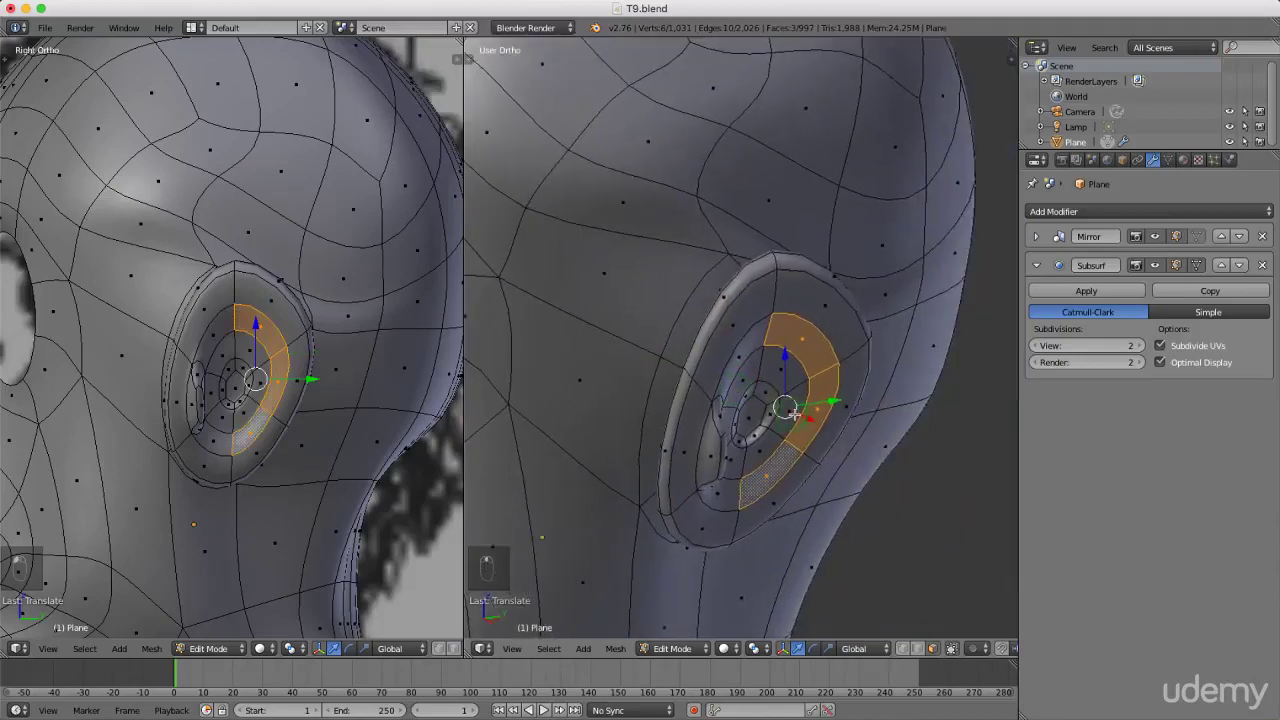
drag(812, 418, 850, 442)
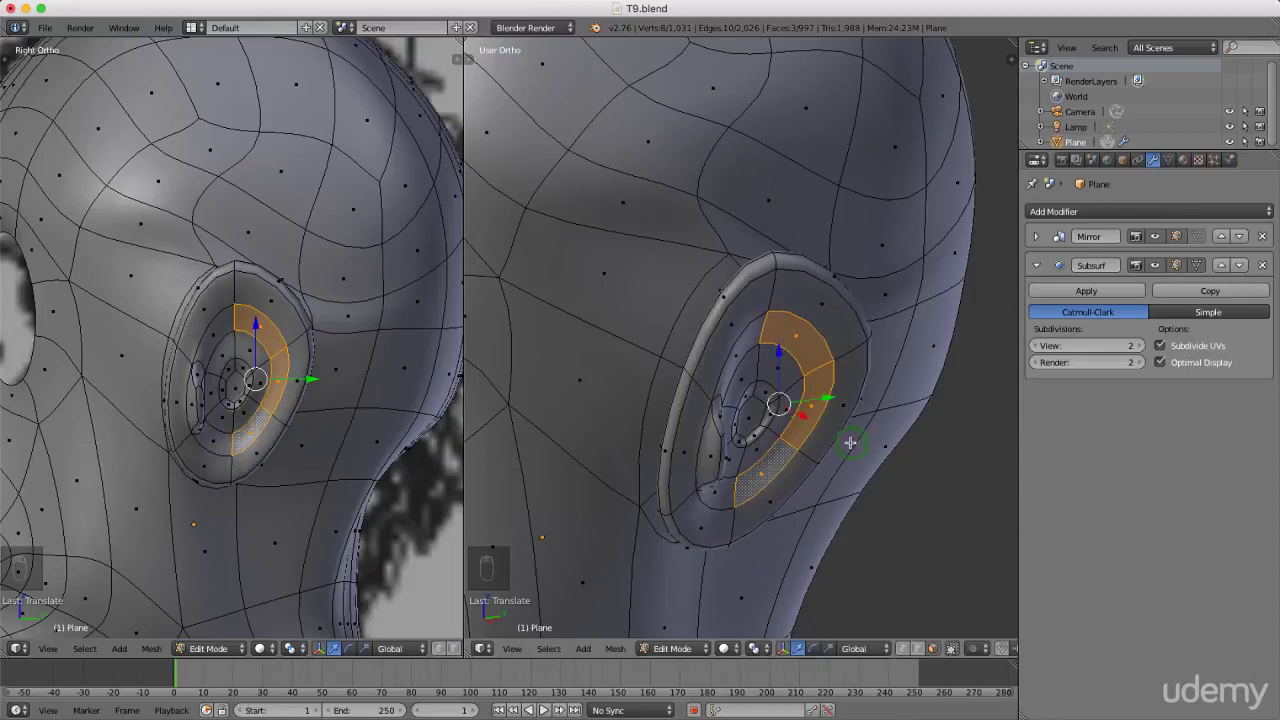
middle_drag(841, 445, 797, 455)
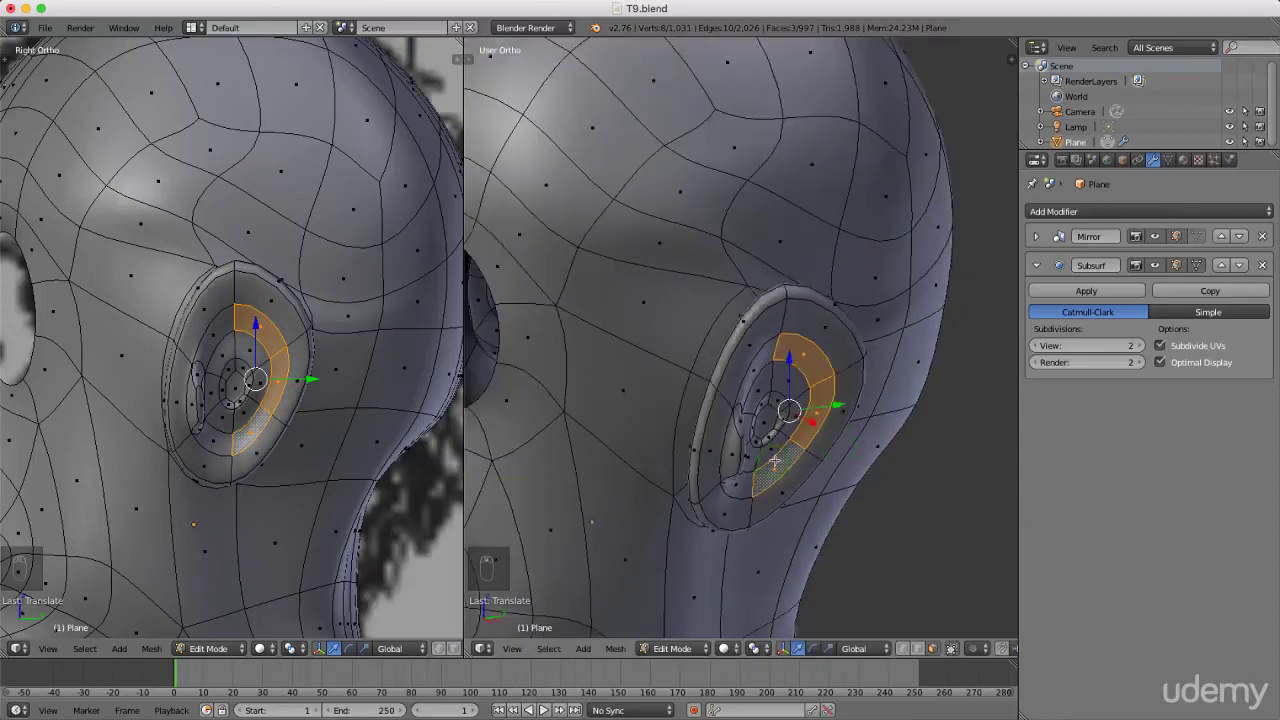
Examine the ear from the front, close in on its back side, and switch the mesh to edge selection mode.
key(KP_1)
scroll(741, 338, down, 4)
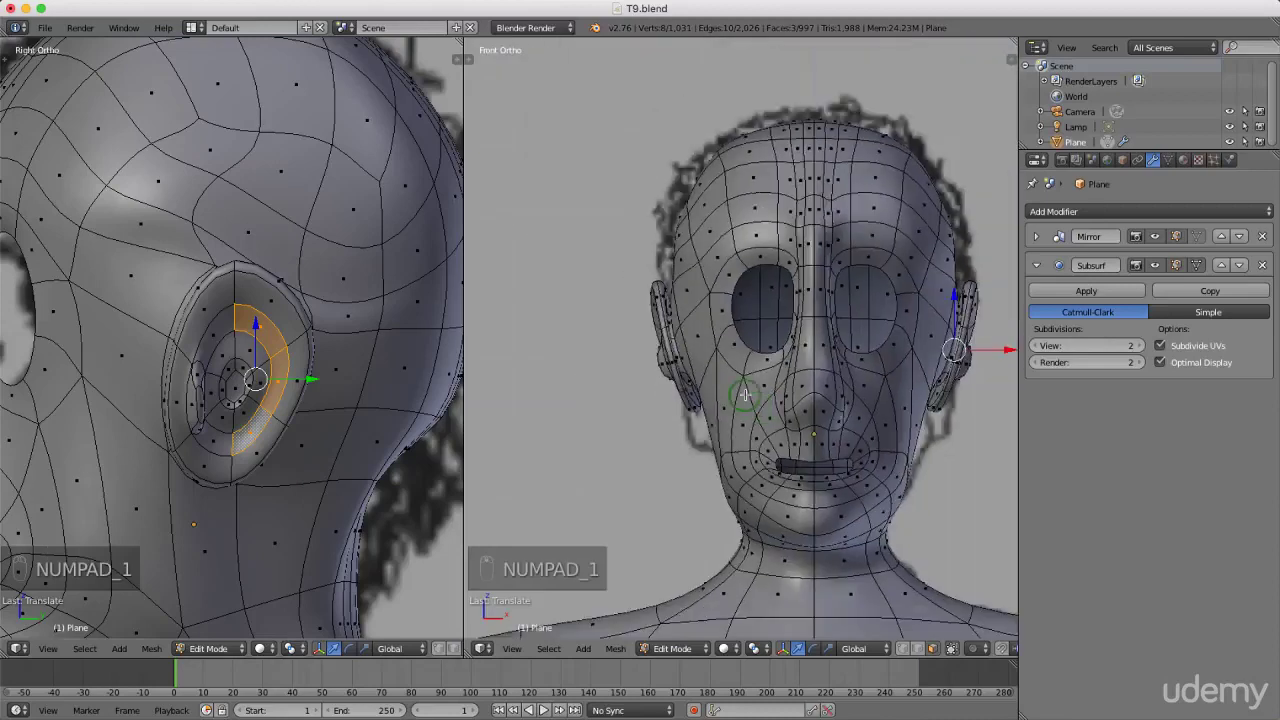
scroll(741, 338, up, 5)
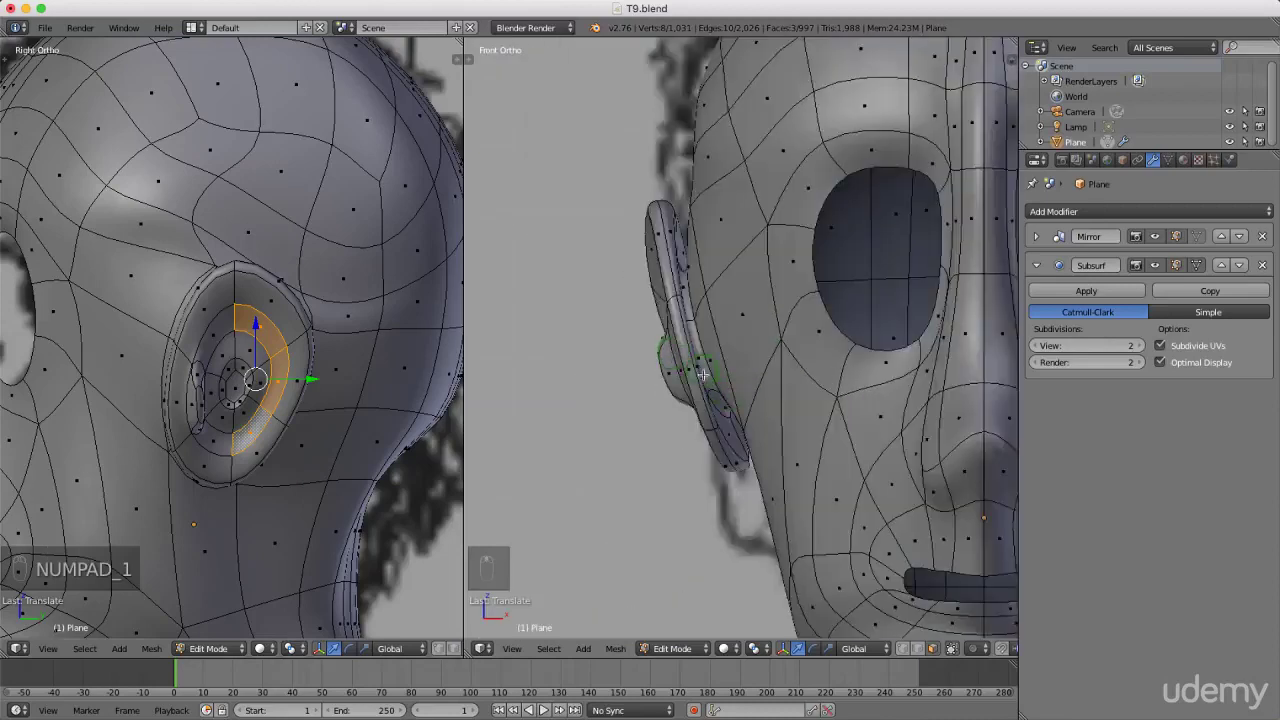
scroll(700, 383, down, 3)
middle_drag(808, 429, 762, 412)
scroll(853, 386, up, 6)
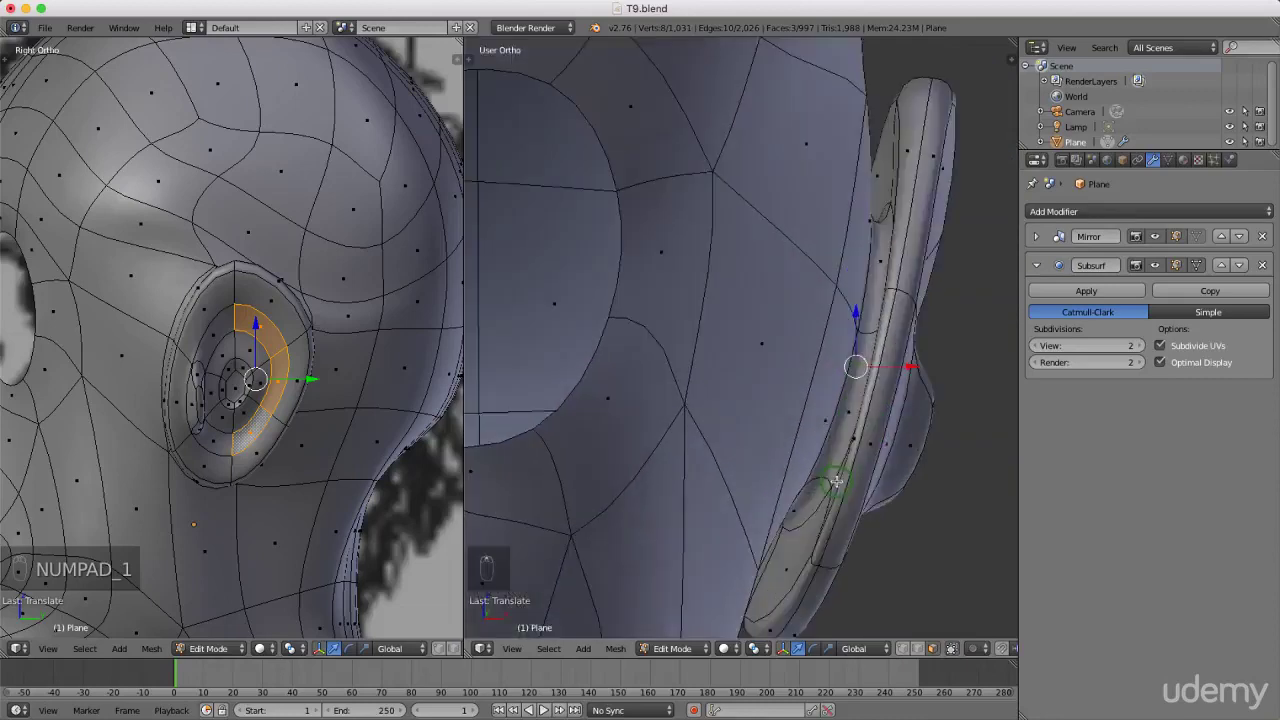
key(ctrl+Tab)
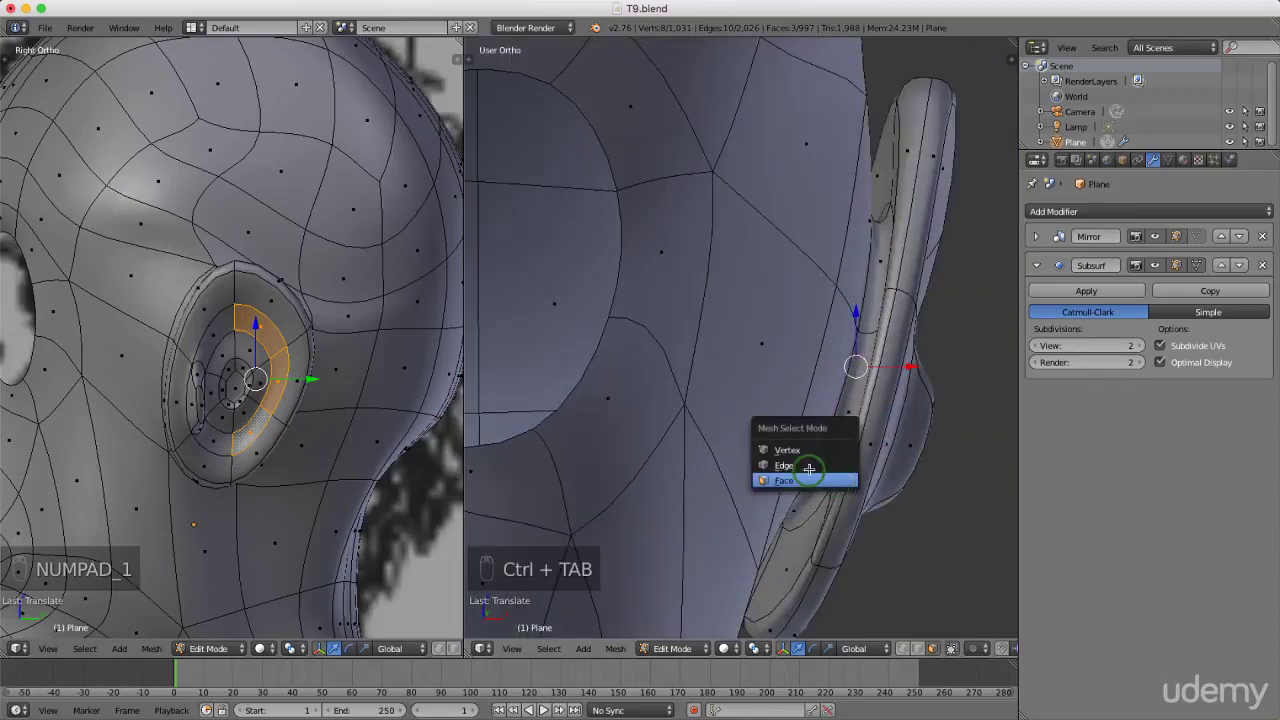
click(816, 466)
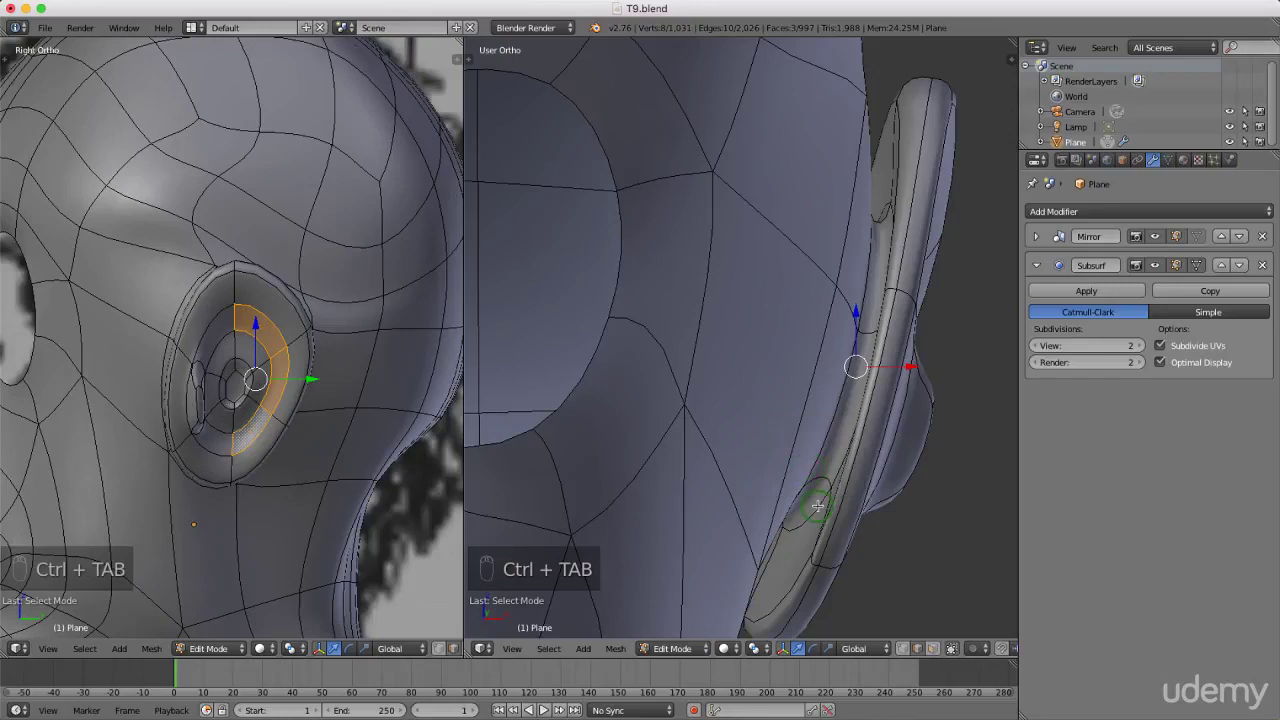
Select the inner edge loop on the back of the ear and move it along X toward the head.
key(super)
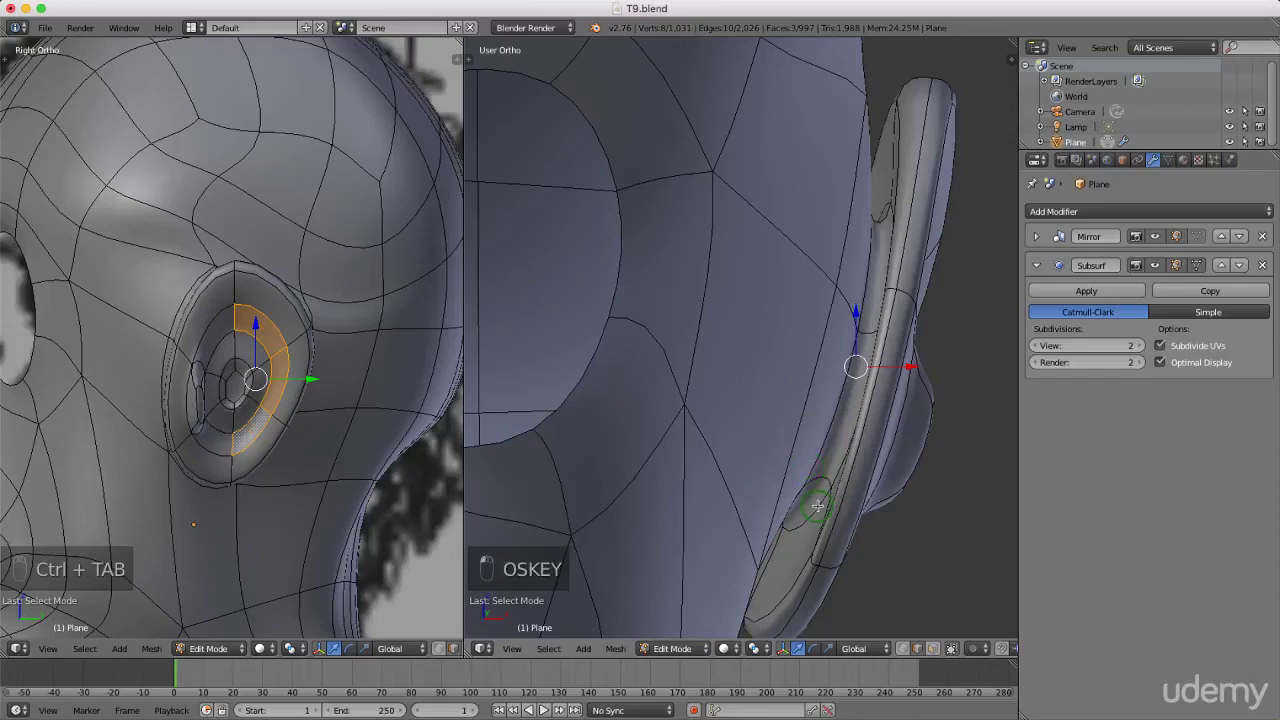
super+right_click(817, 506)
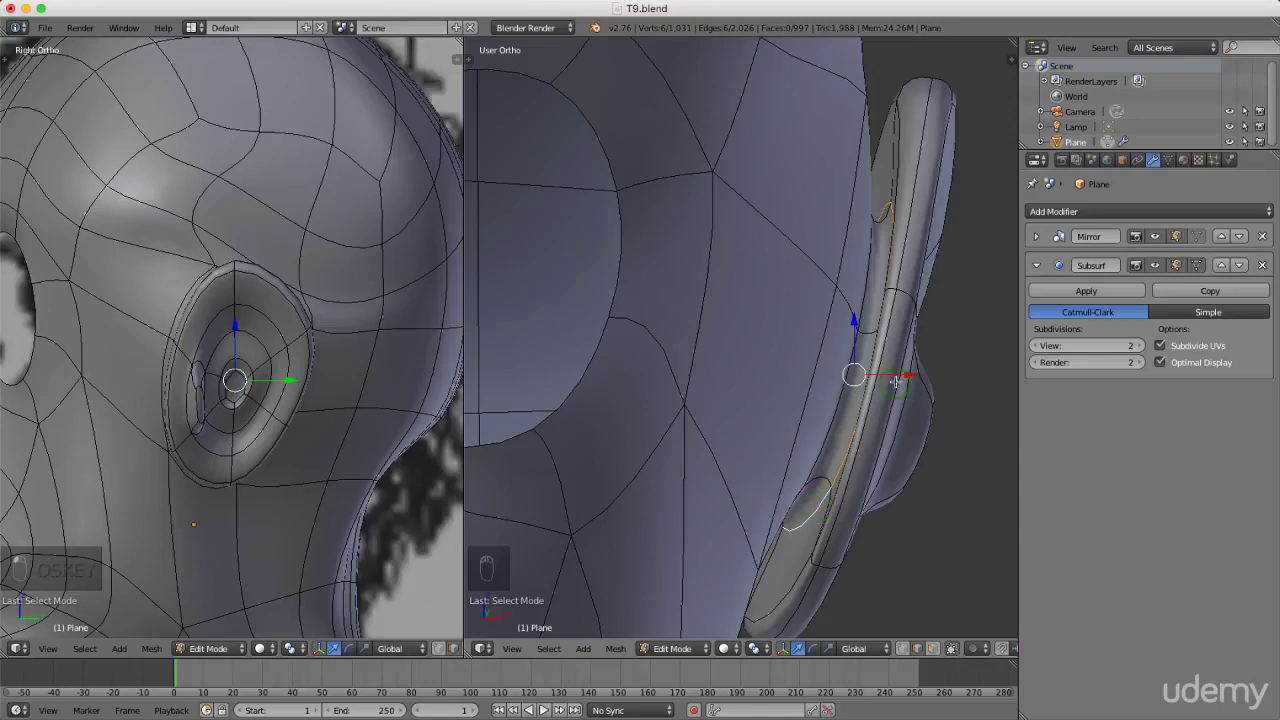
drag(905, 376, 871, 374)
scroll(870, 342, down, 3)
scroll(818, 443, up, 2)
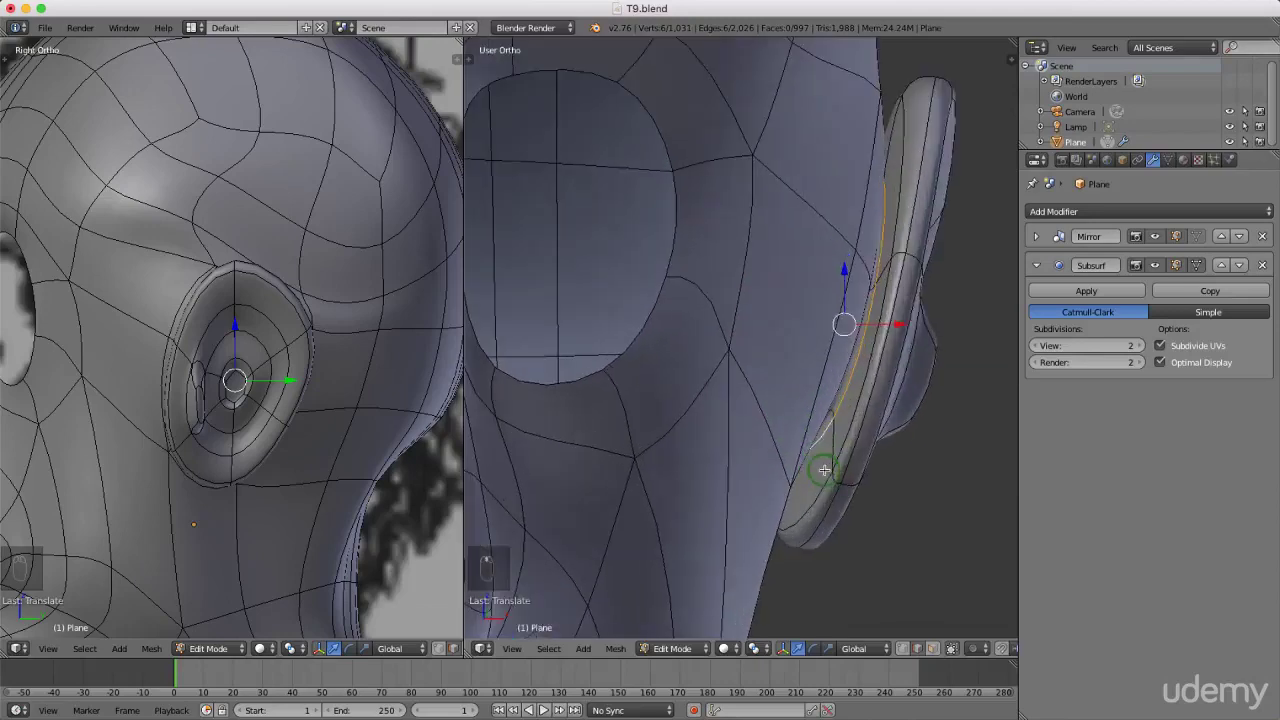
Select the outer edge loop behind the ear rim, move it along X toward the head, and check both ears.
alt+right_click(827, 471)
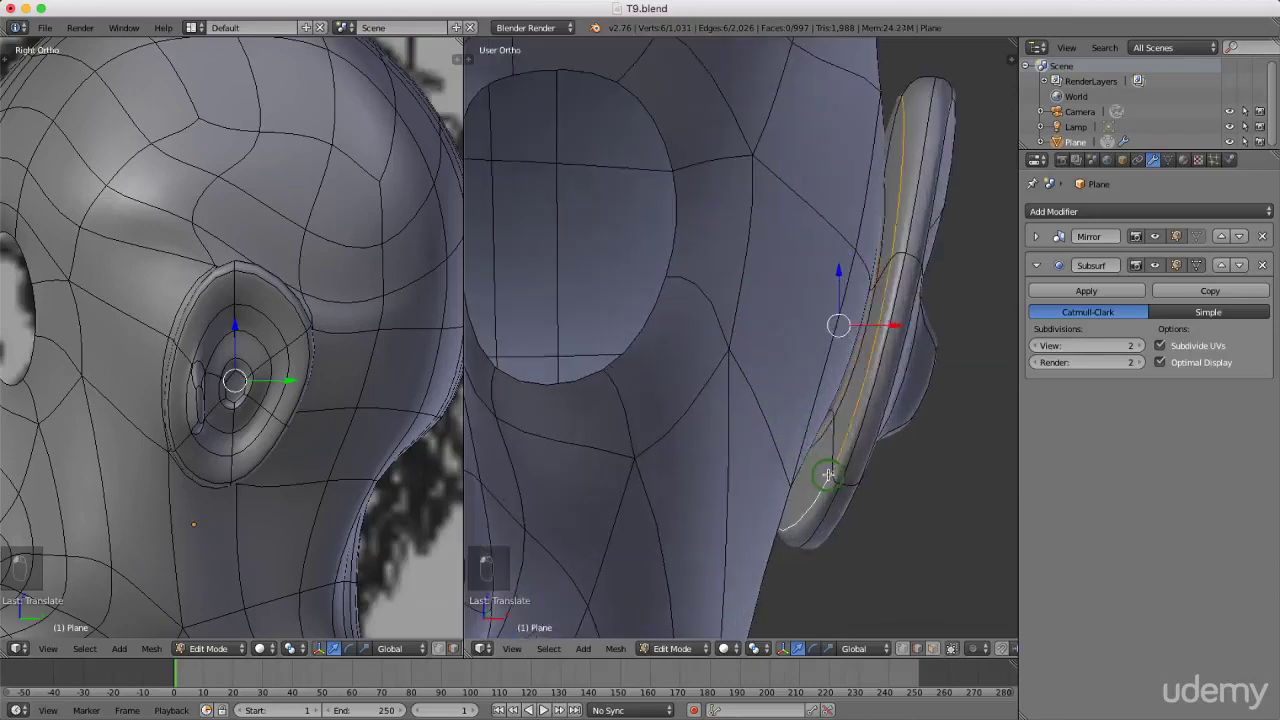
middle_drag(725, 260, 763, 295)
drag(855, 354, 842, 340)
scroll(842, 340, down, 5)
middle_drag(842, 340, 897, 368)
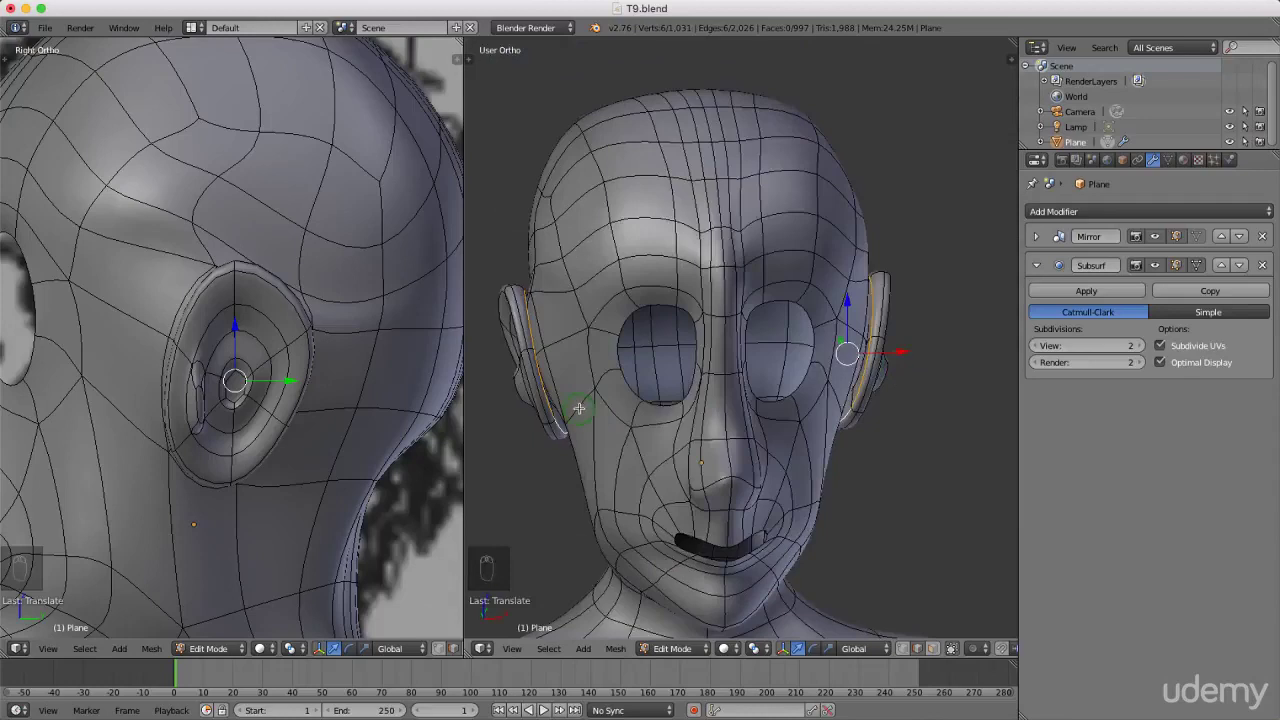
mouse_move(826, 358)
middle_down()
mouse_move(830, 340)
mouse_move(805, 363)
middle_up()
scroll(826, 310, up, 4)
scroll(826, 310, down, 4)
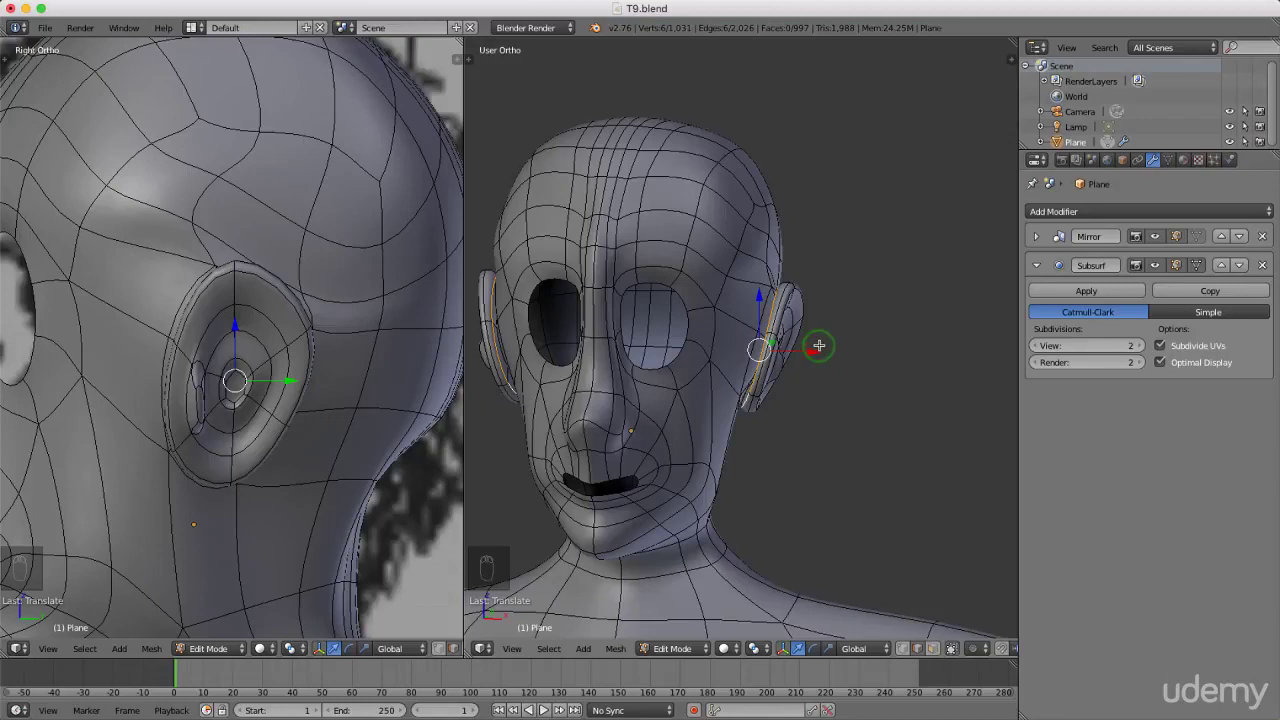
Using face selection in the side view, move the ear rim's upper rear face up about 0.03 and rotate it about -35 degrees.
key(KP_3)
key(ctrl+Tab)
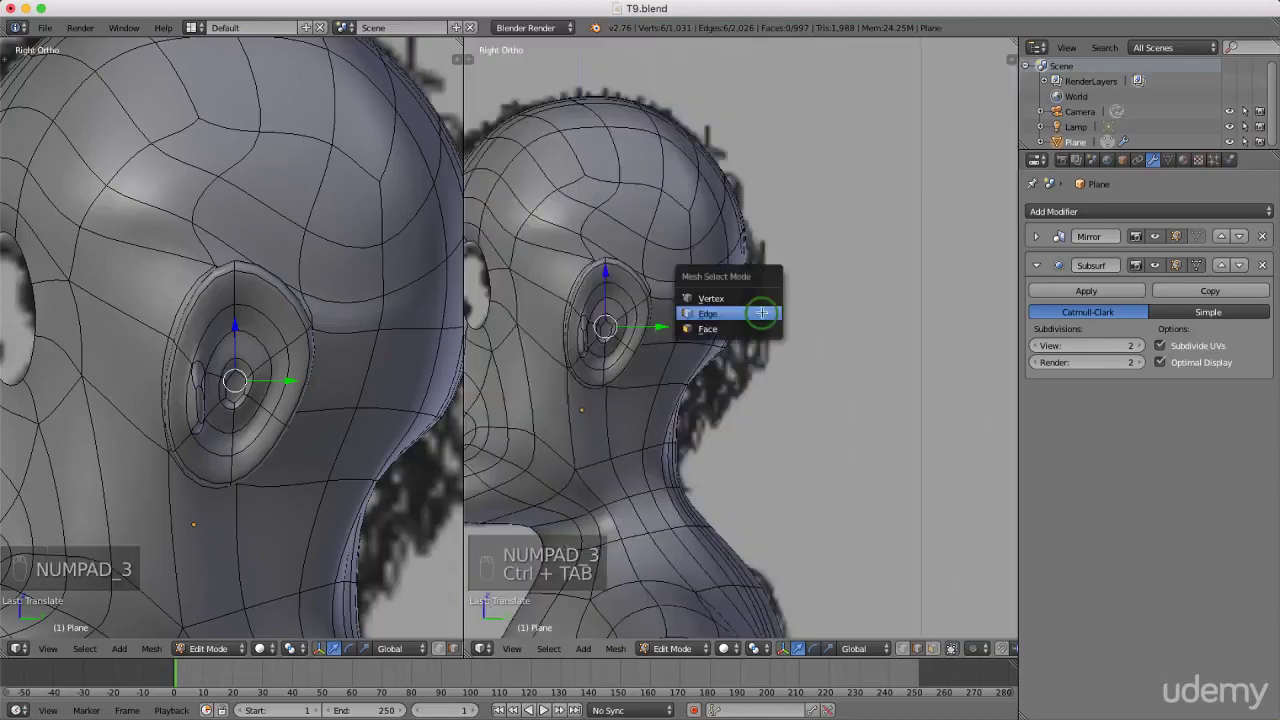
key(Return)
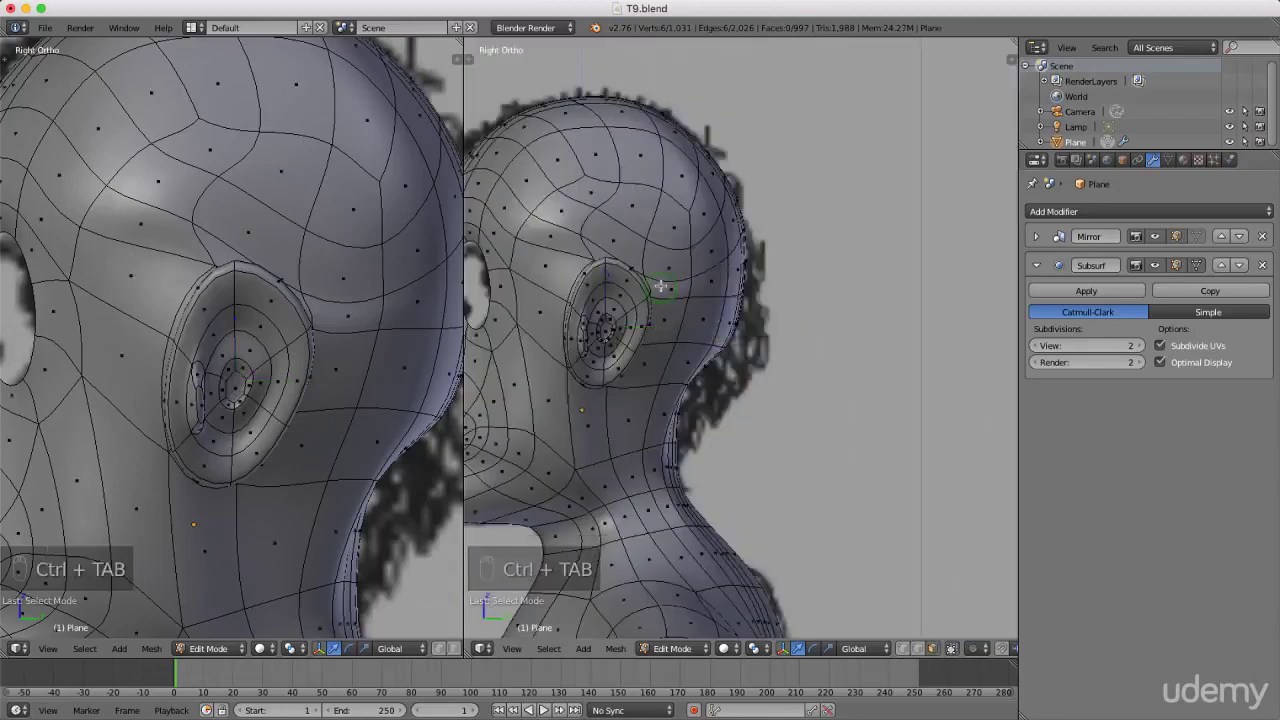
scroll(633, 271, up, 3)
right_click(645, 275)
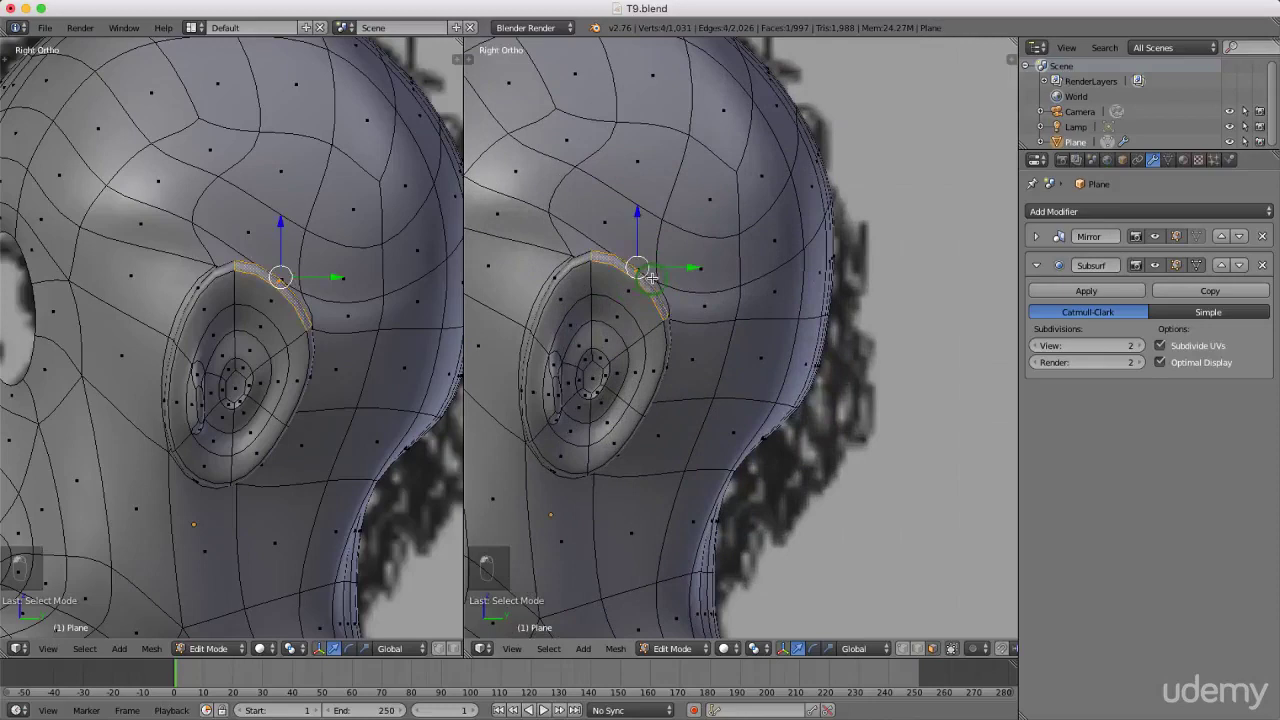
key(g)
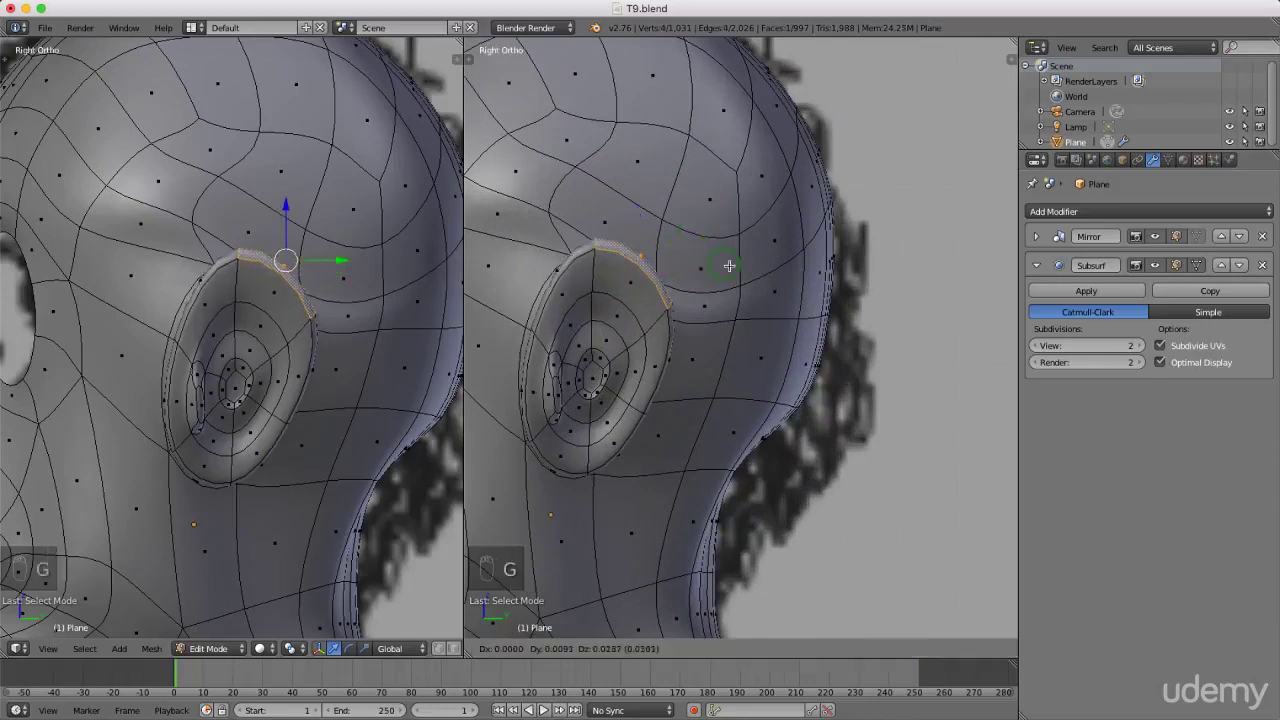
click(695, 230)
key(r)
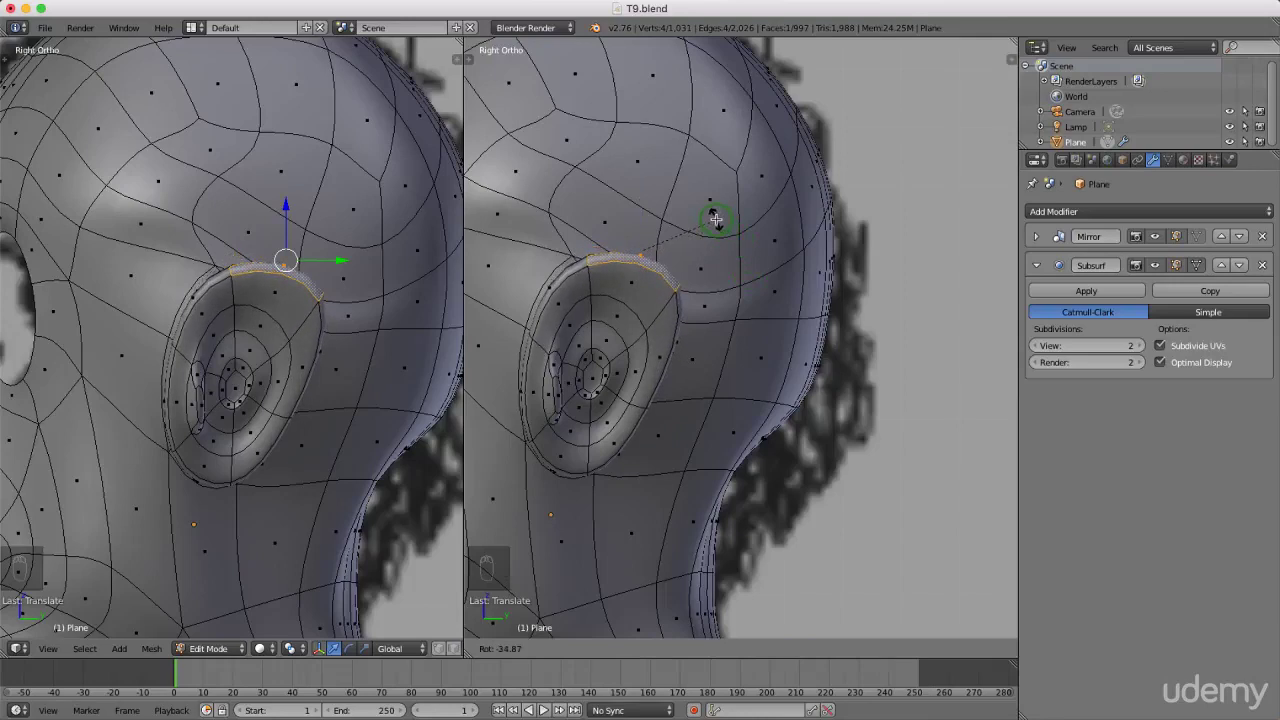
click(716, 220)
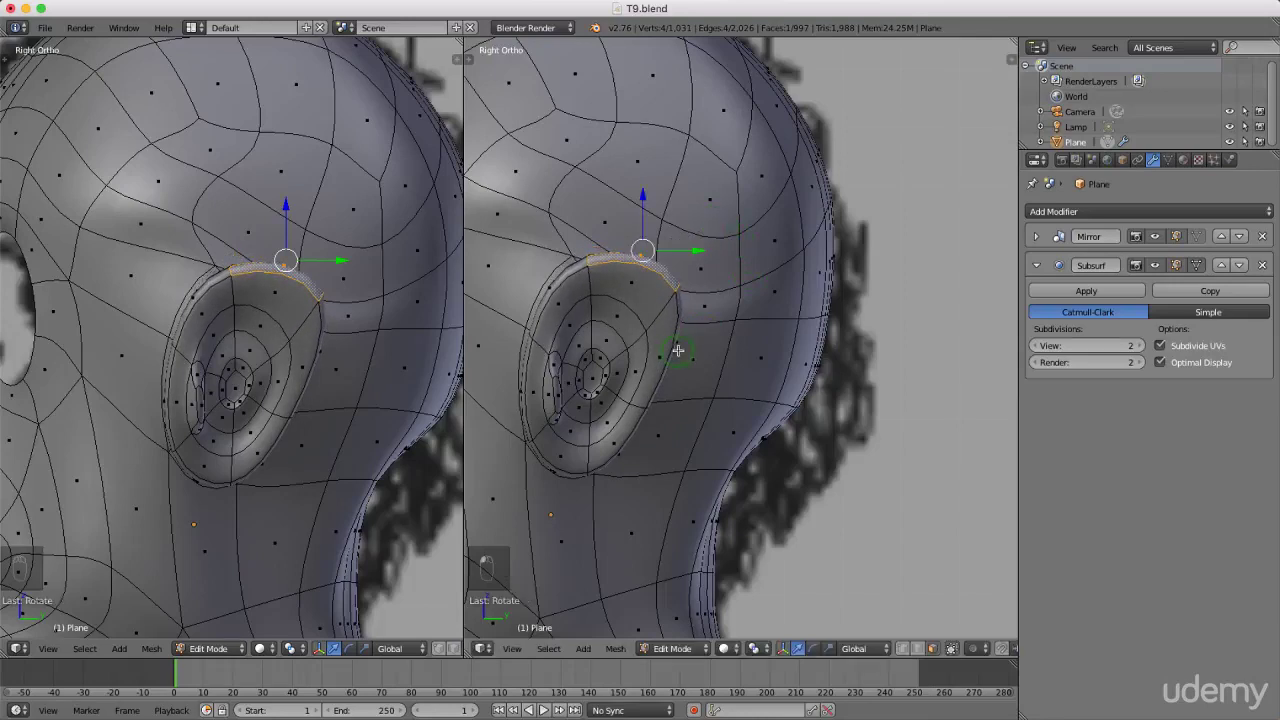
Select the ear rim's rear face below the upper corner, nudge it along Y, rotate it about -9 degrees, and move it up along Z.
scroll(737, 353, left, 2)
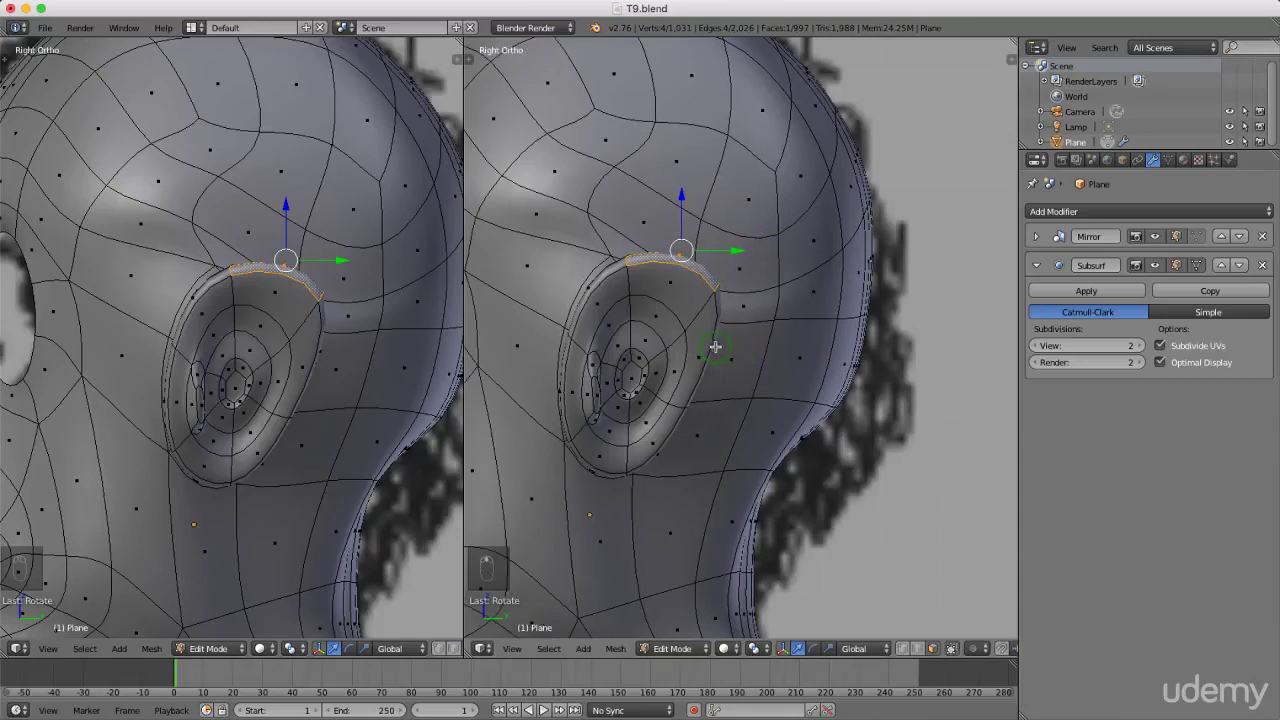
alt+right_click(714, 344)
drag(762, 341, 766, 342)
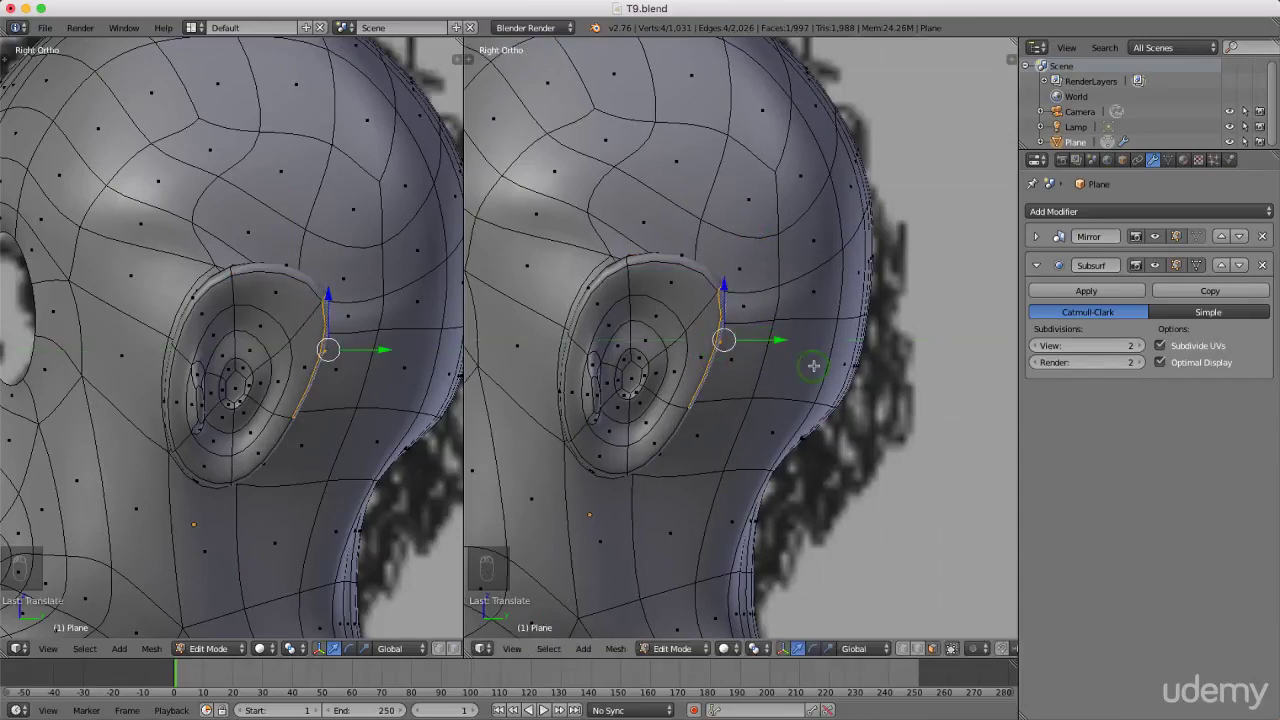
key(r)
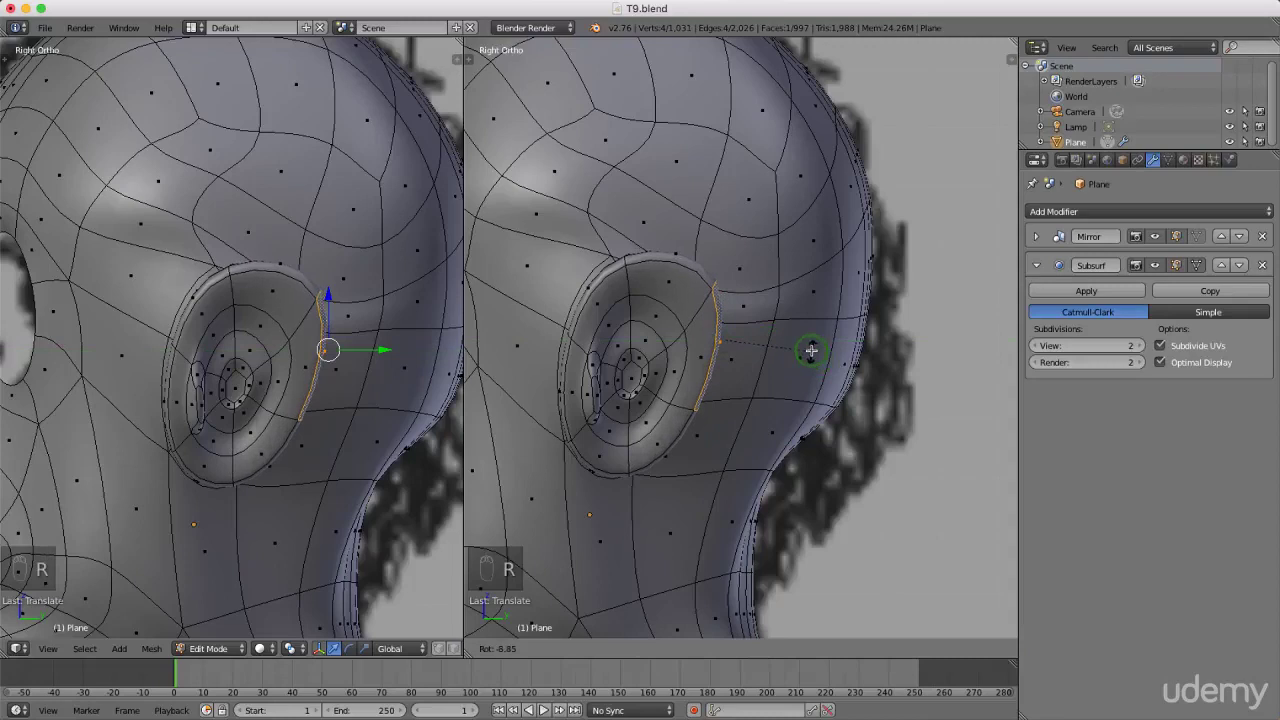
click(768, 314)
drag(724, 306, 726, 289)
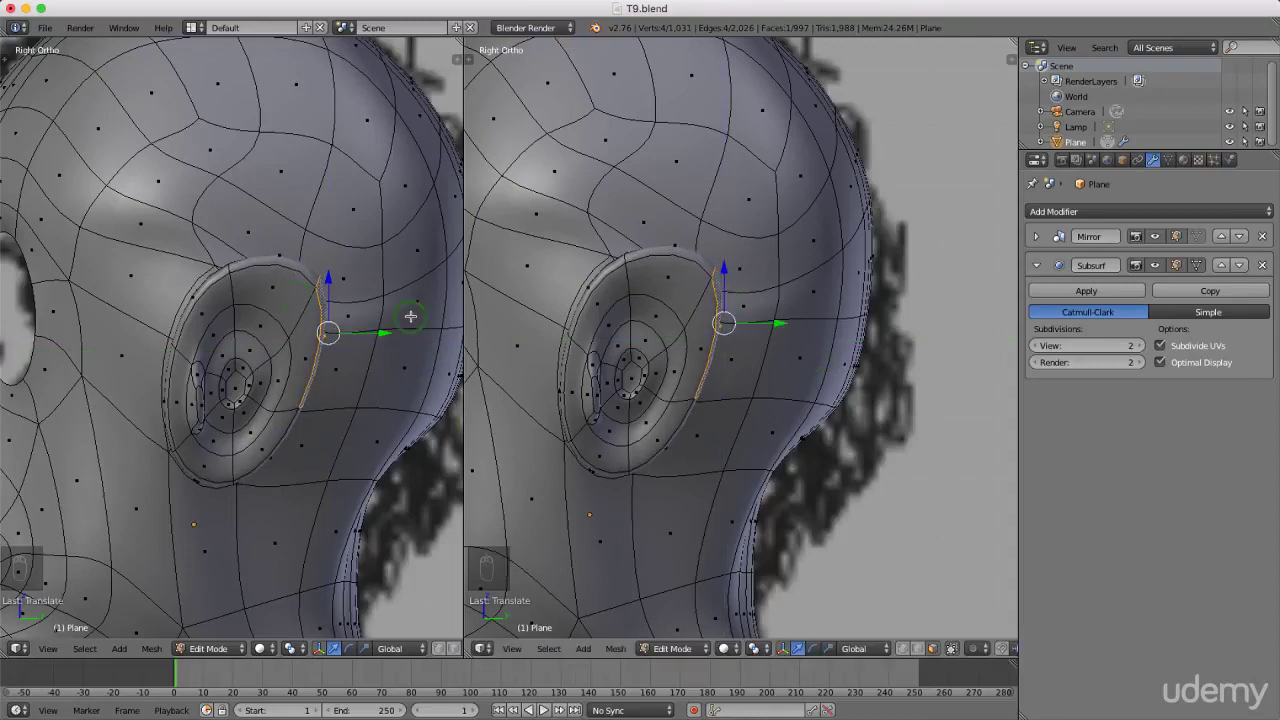
Select the ear rim's upper front face, move it down about 0.005 along Z, and rotate it about -5 degrees.
alt+click(186, 286)
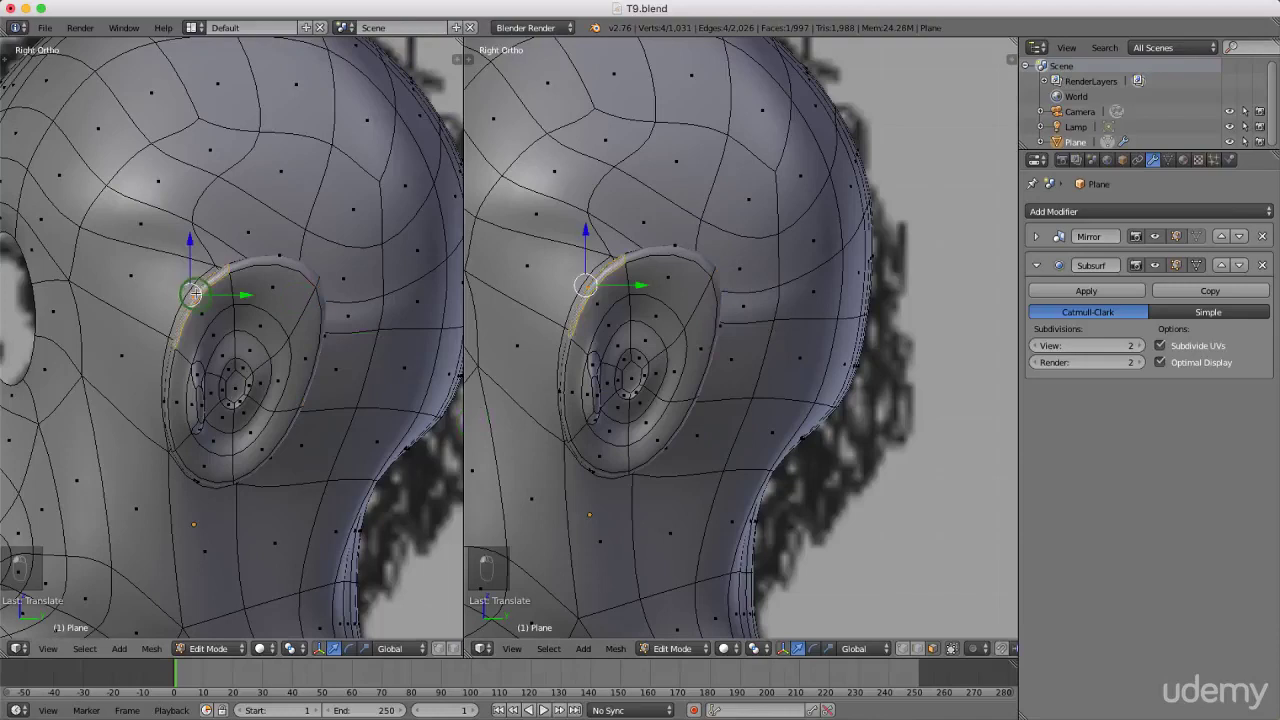
key(g)
key(z)
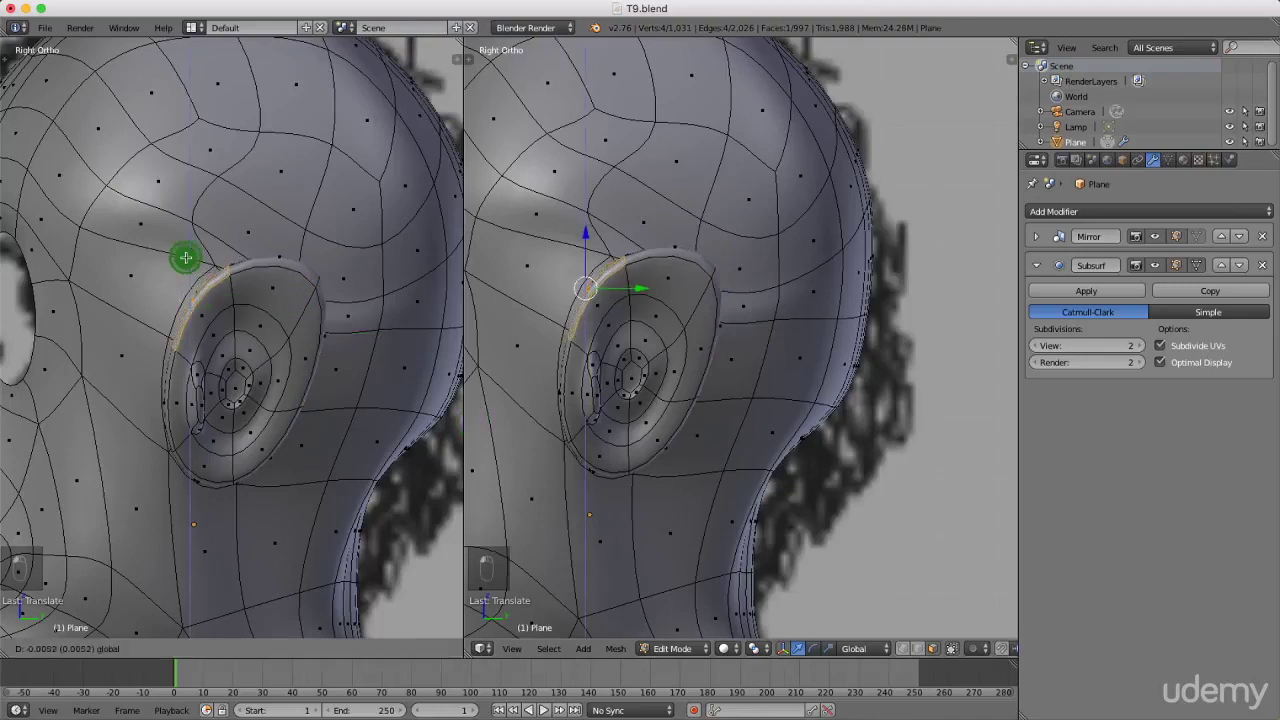
click(186, 258)
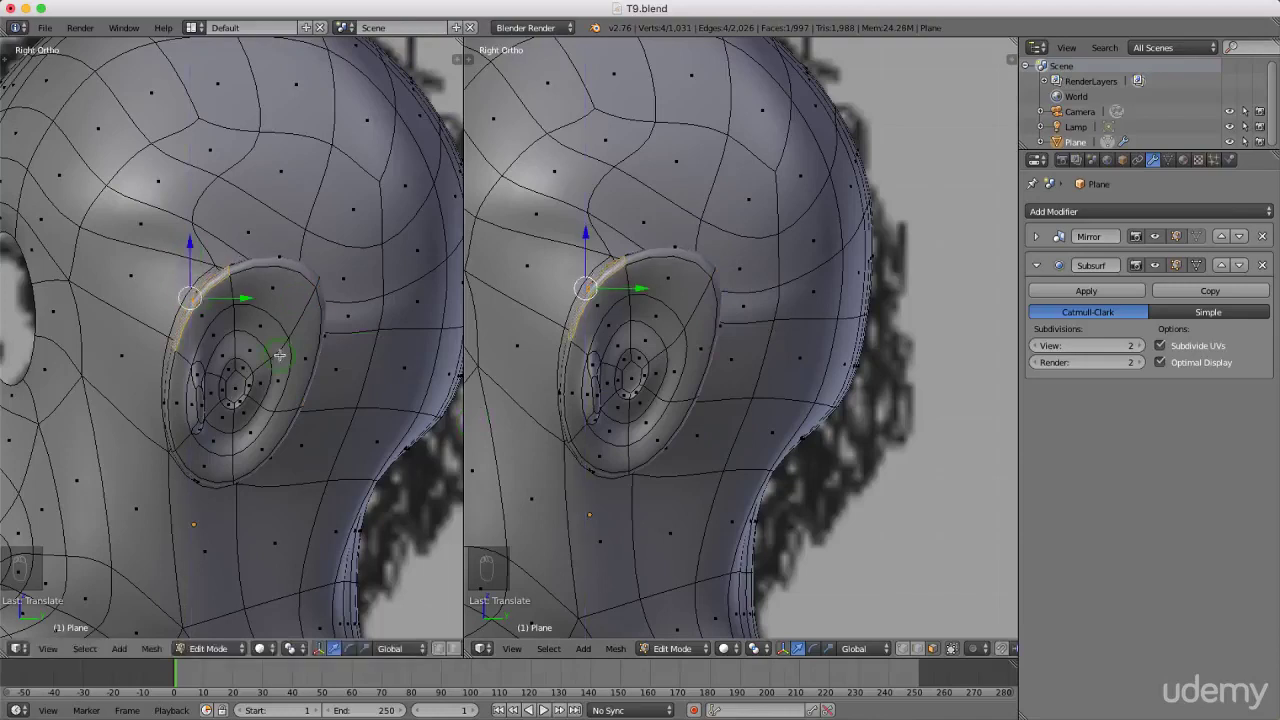
key(r)
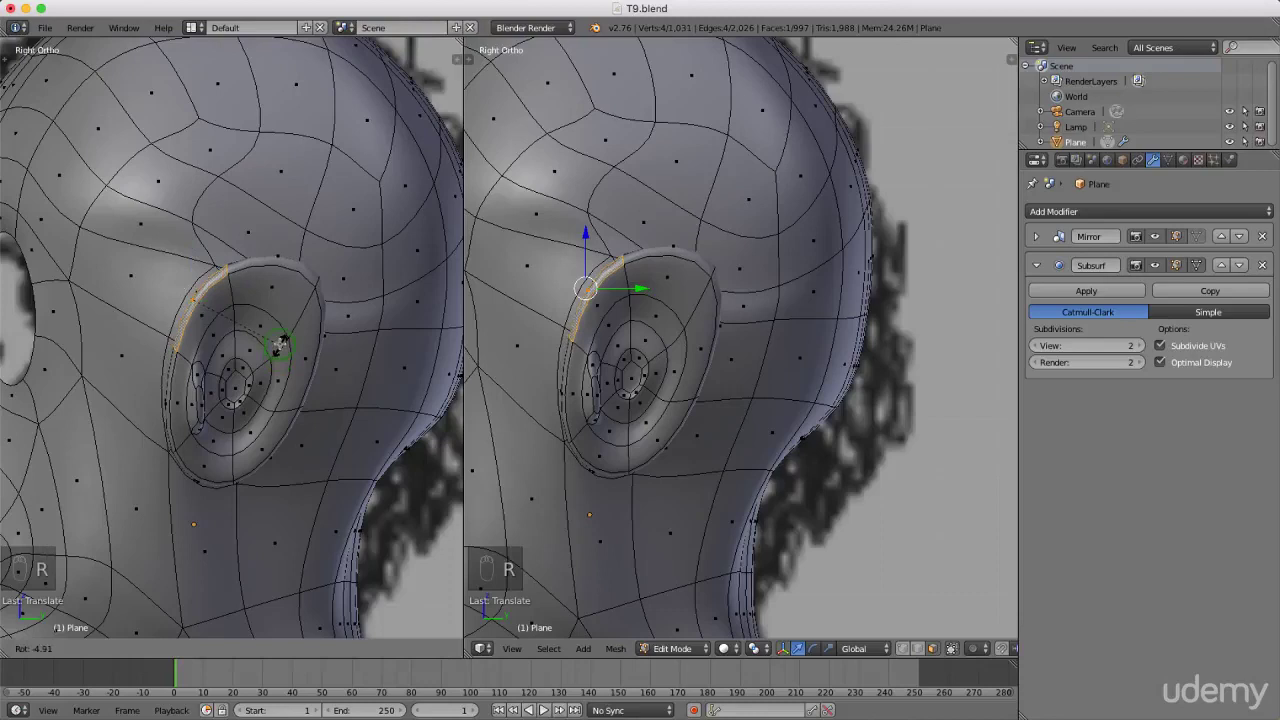
click(279, 343)
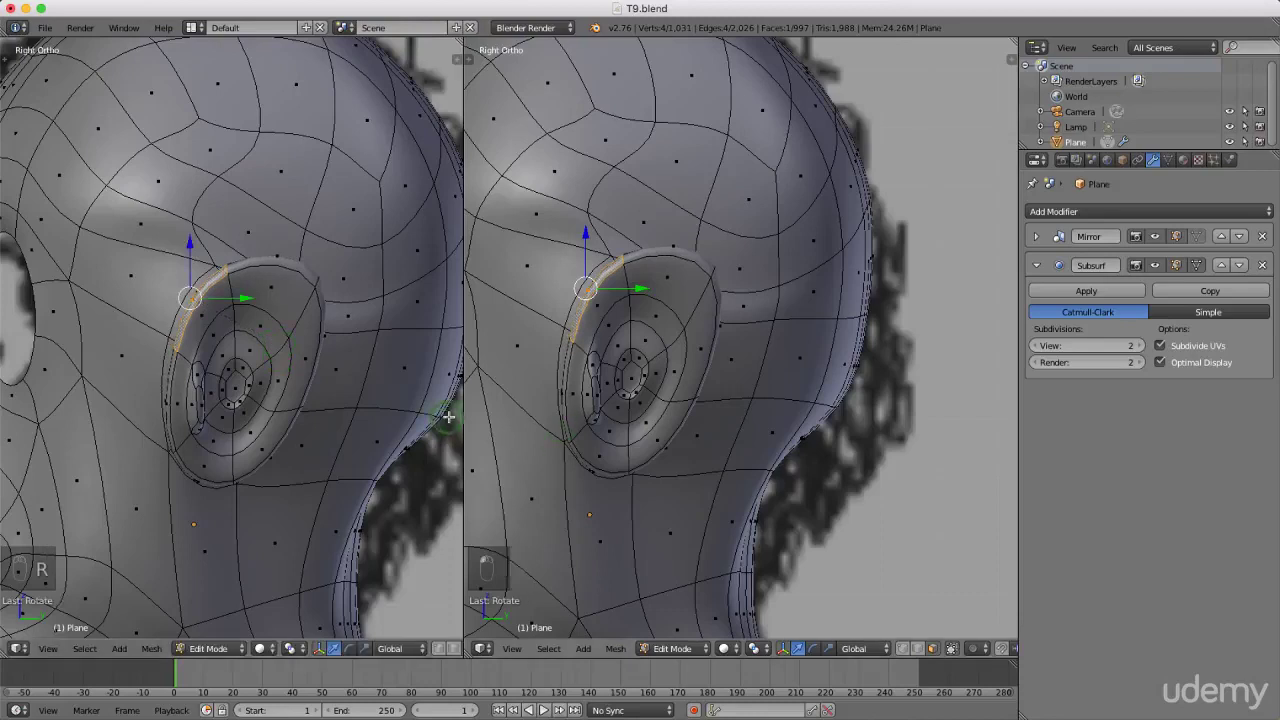
Select the ring of six faces surrounding the ear canal opening inside the ear.
scroll(623, 394, down, 2)
middle_drag(528, 377, 645, 401)
scroll(712, 396, up, 5)
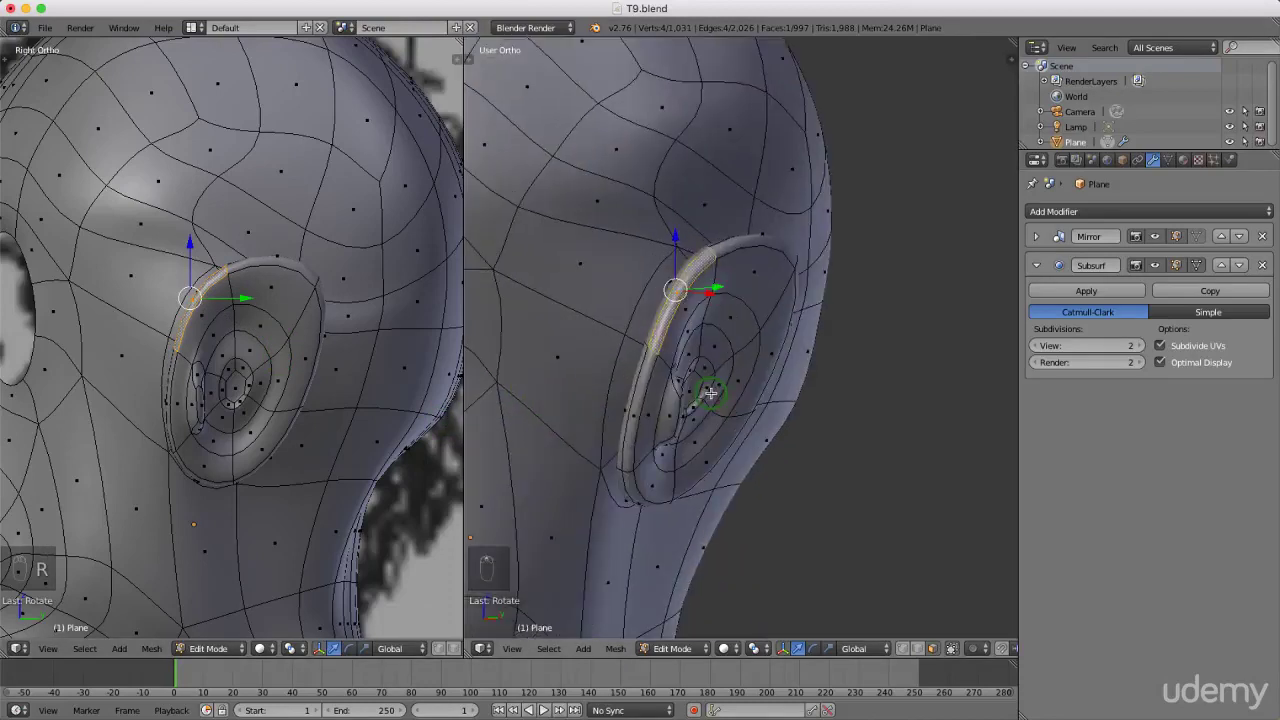
right_click(706, 333)
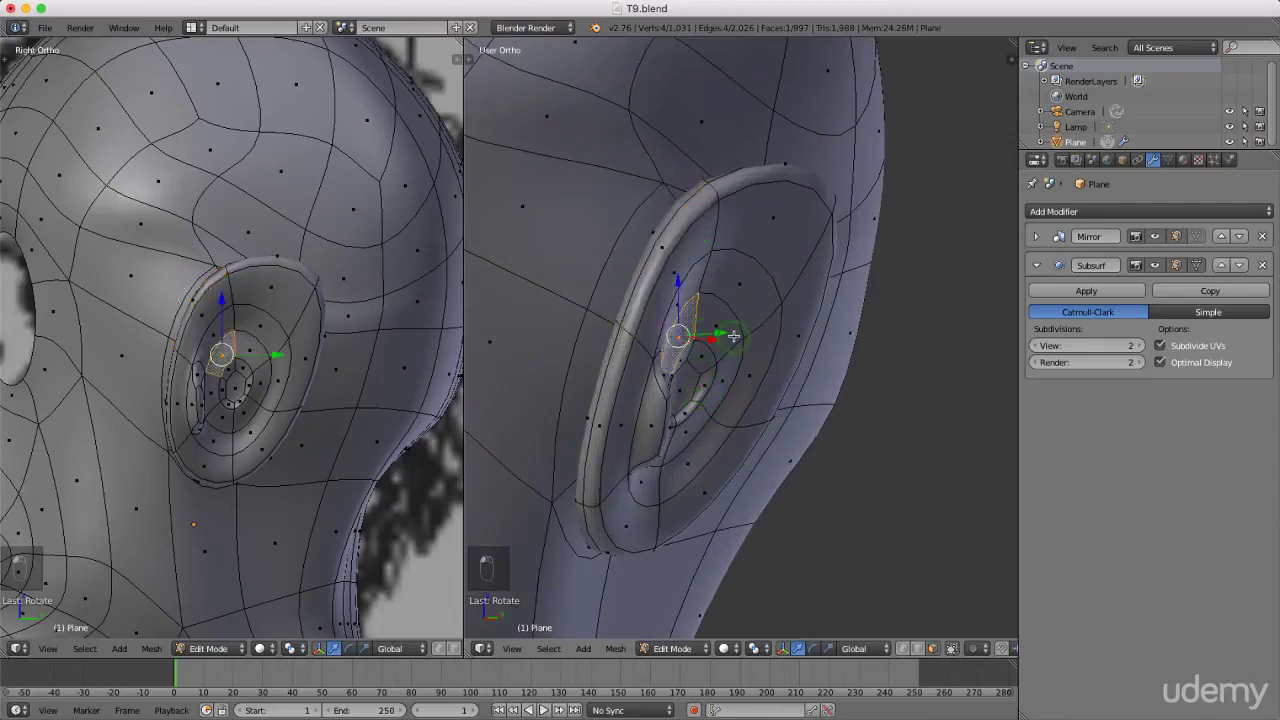
middle_drag(734, 337, 727, 325)
shift+right_click(733, 339)
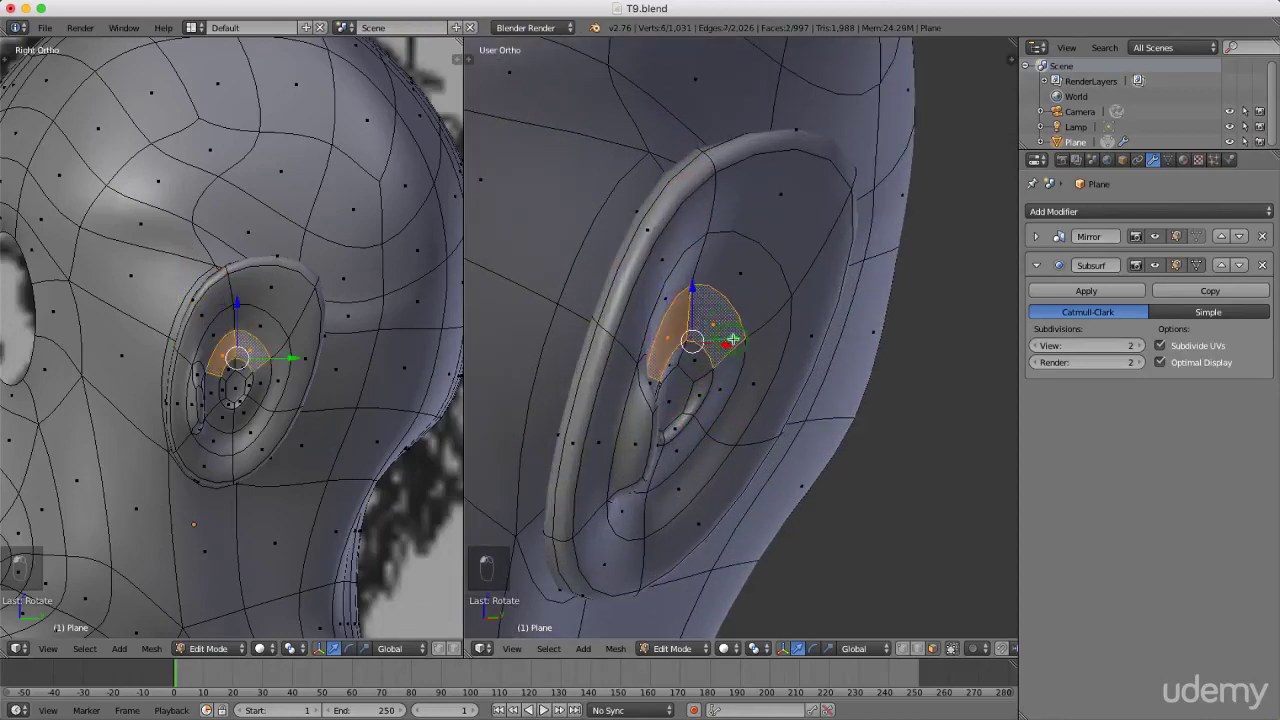
shift+right_click(722, 390)
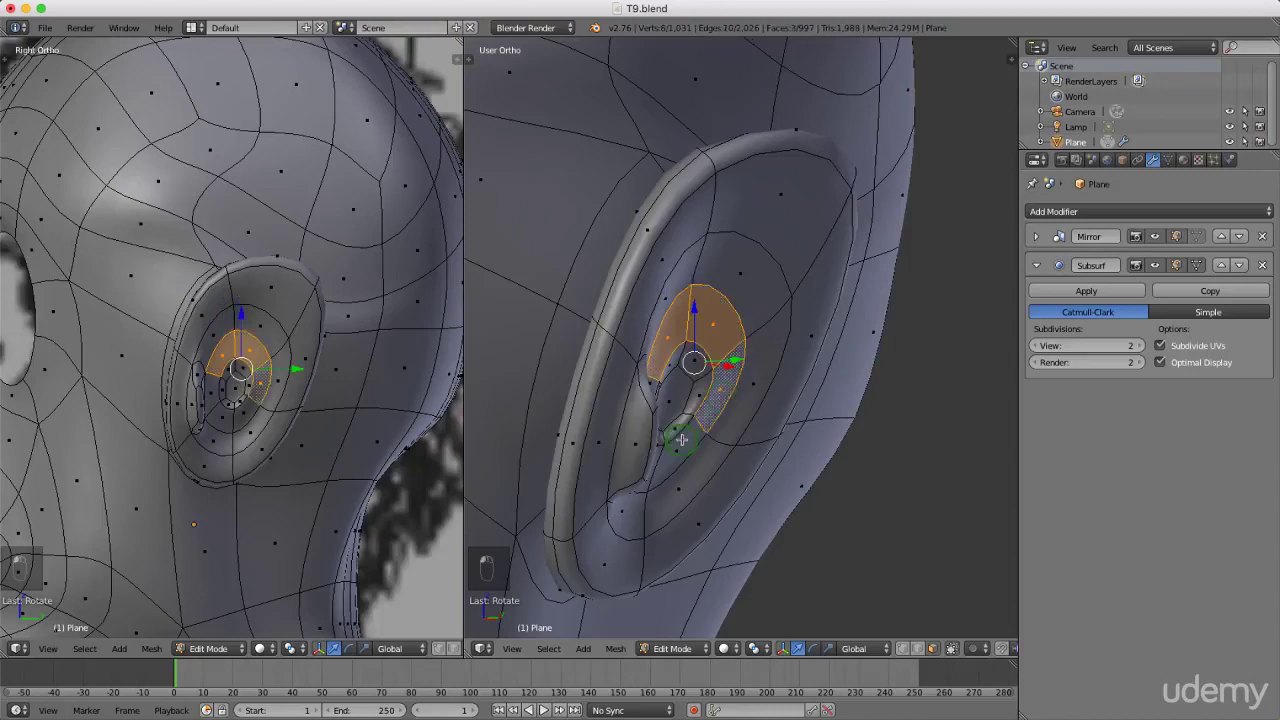
shift+right_click(681, 440)
middle_drag(743, 420, 706, 420)
scroll(622, 437, up, 2)
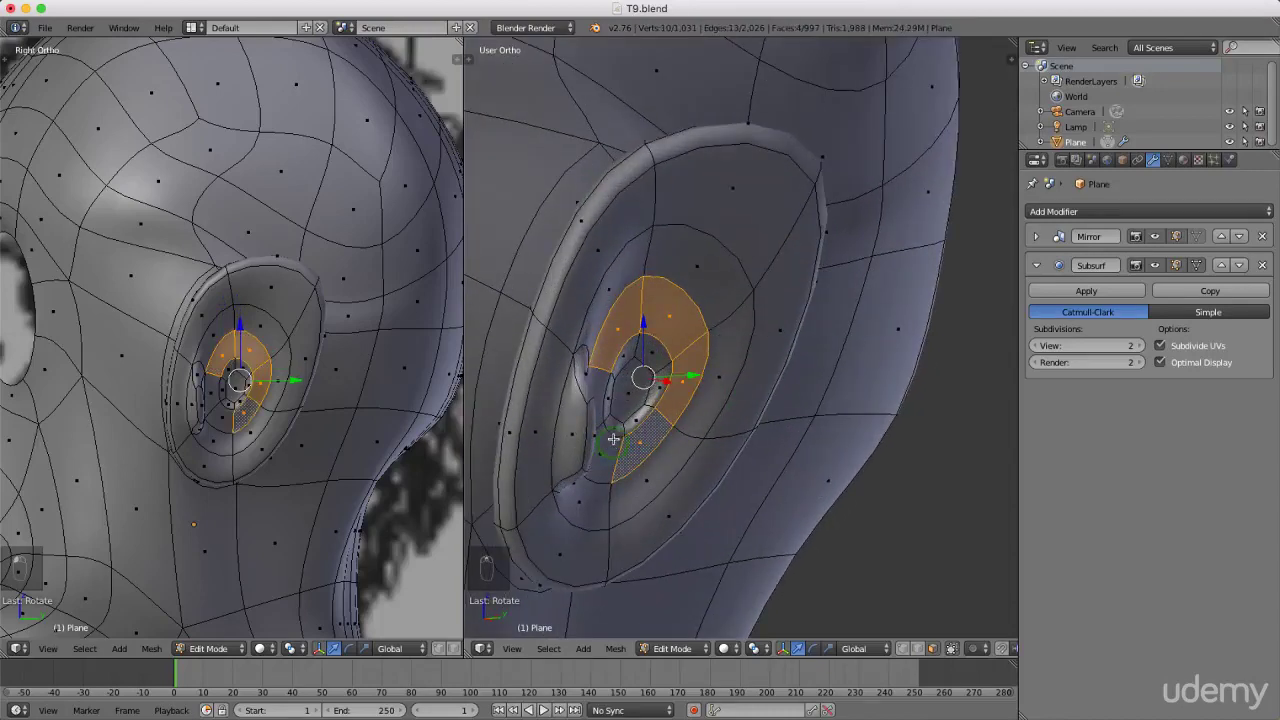
shift+right_click(608, 446)
shift+right_click(602, 388)
middle_drag(669, 428, 702, 436)
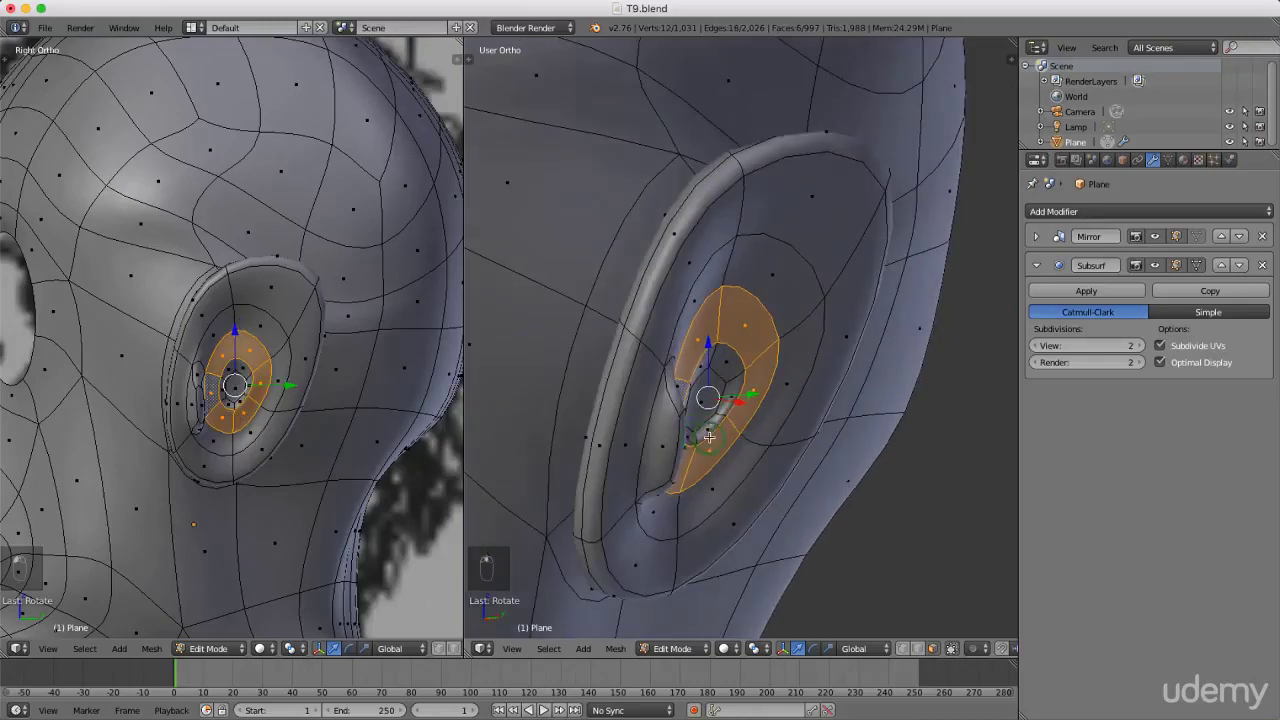